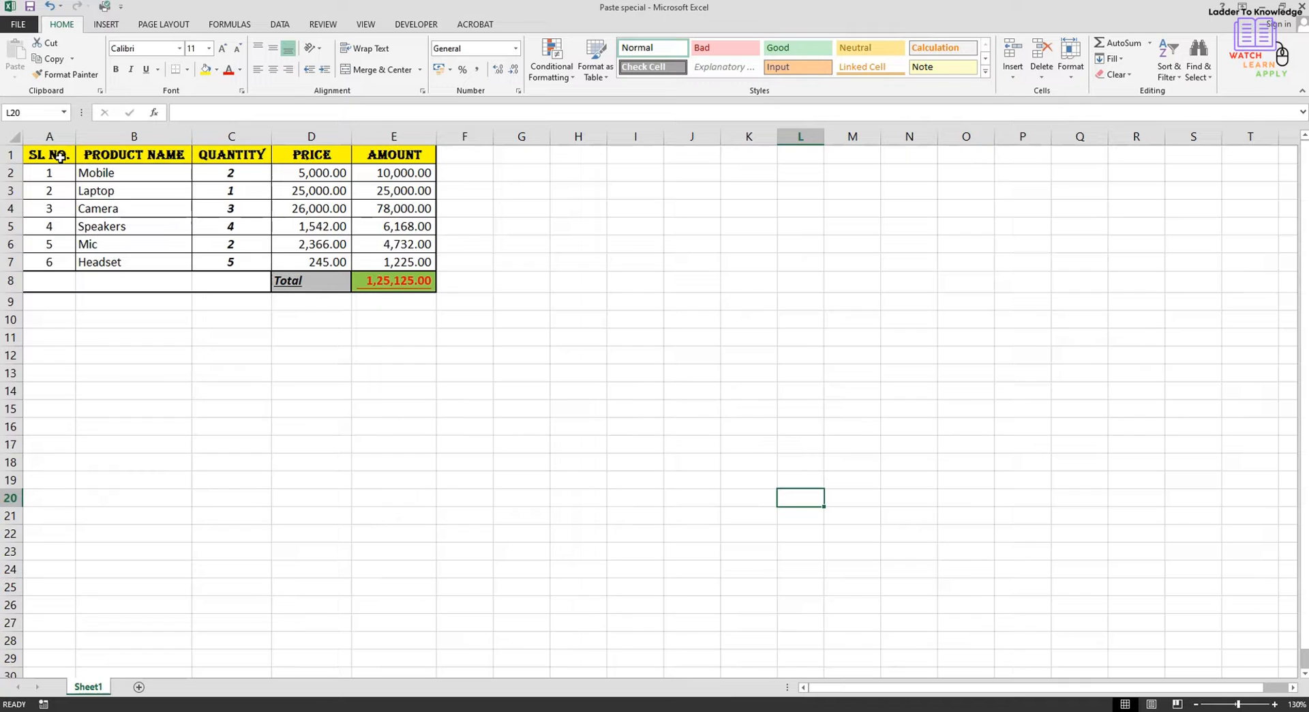
Step: Examine the product table's header formatting, the Quantity values, and the formulas in the Amount column and the total cell
left_click_drag(60, 157, 403, 286)
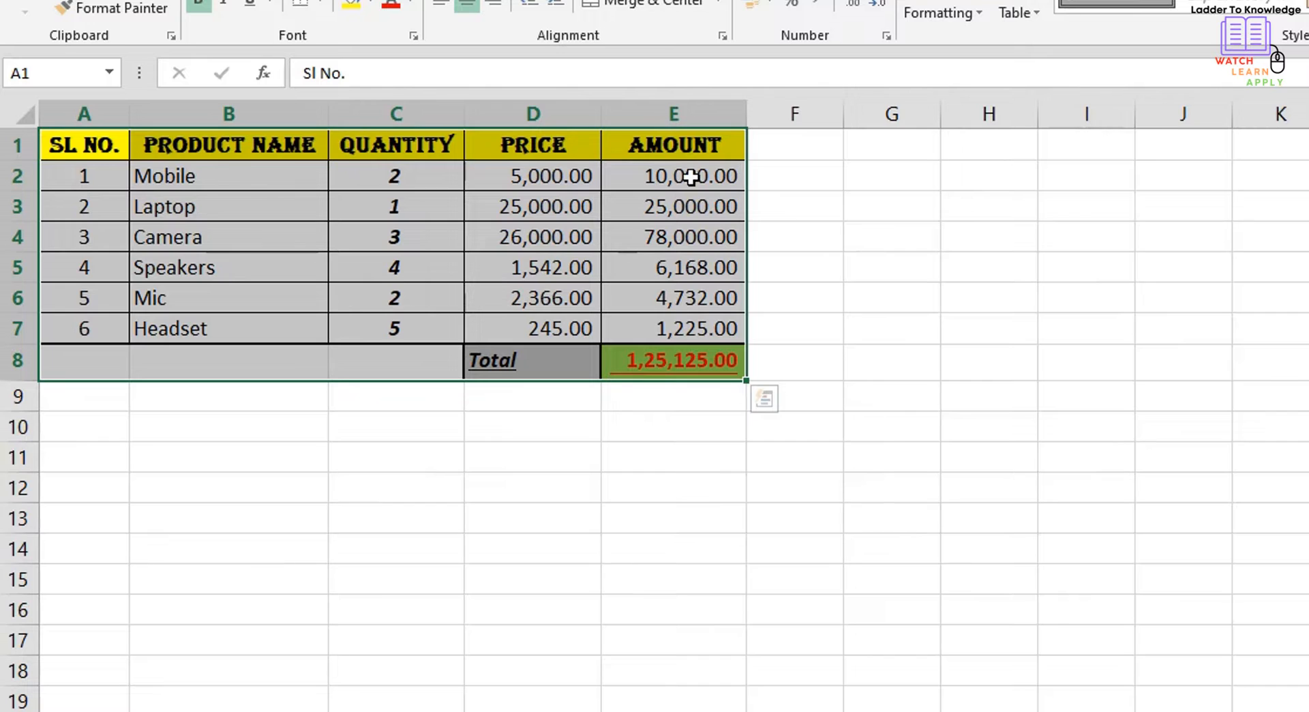
left_click(195, 286)
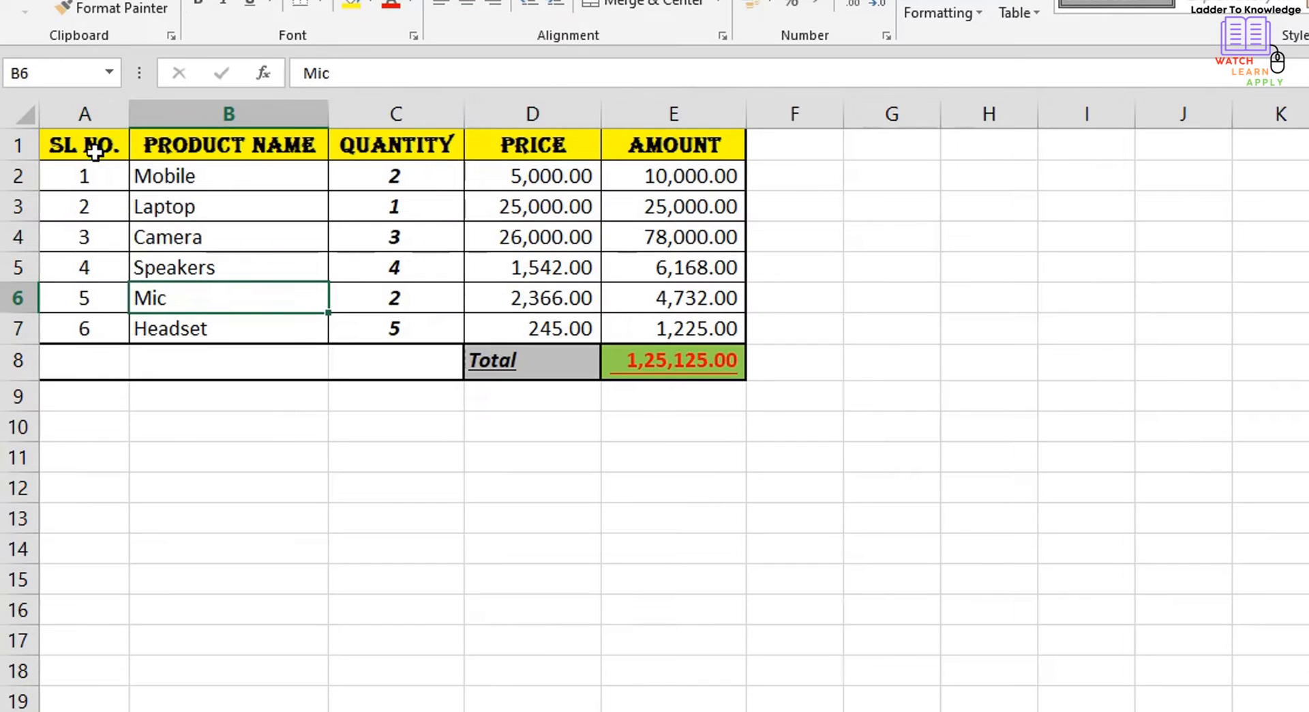
left_click_drag(89, 143, 644, 137)
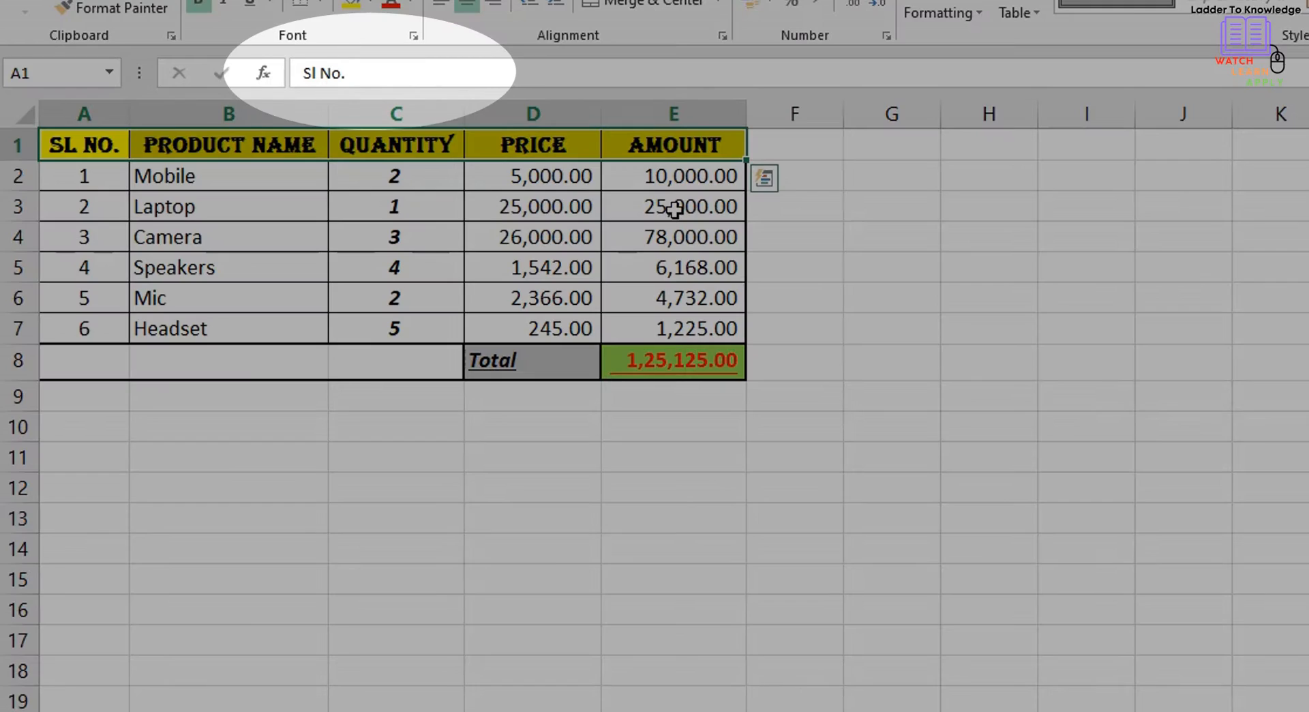
left_click(672, 208)
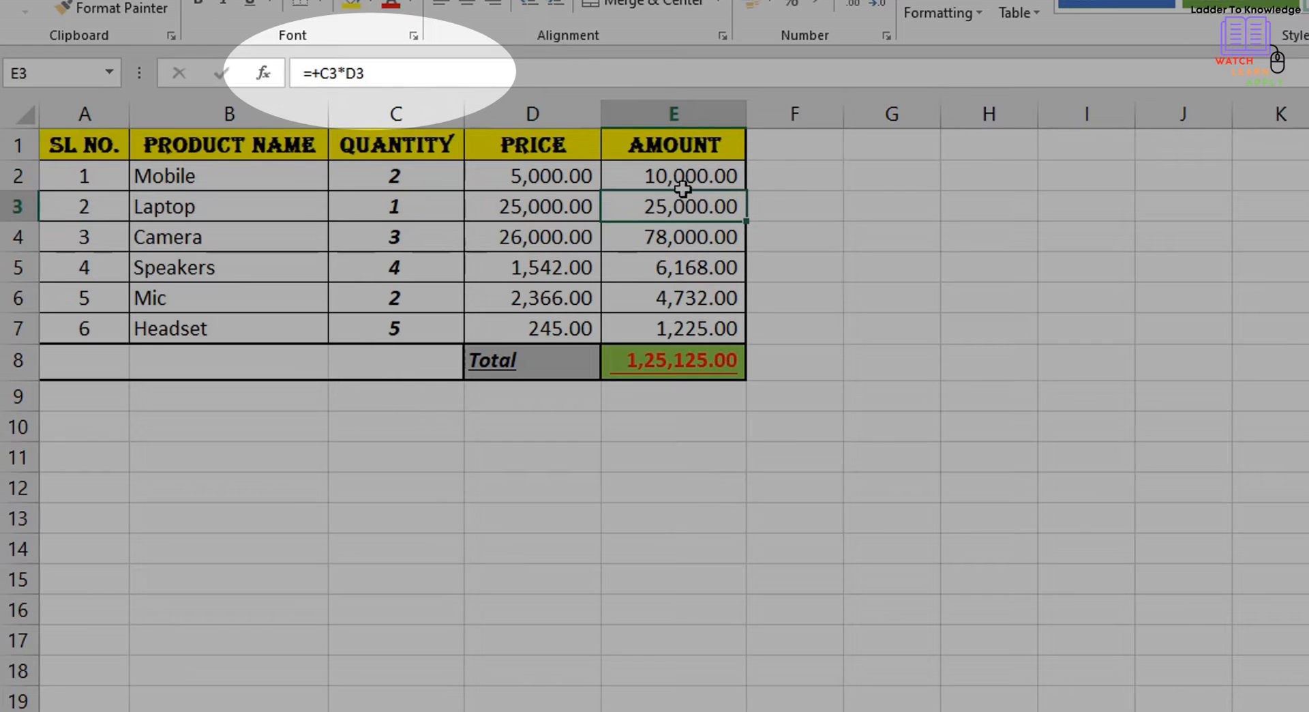
left_click(683, 183)
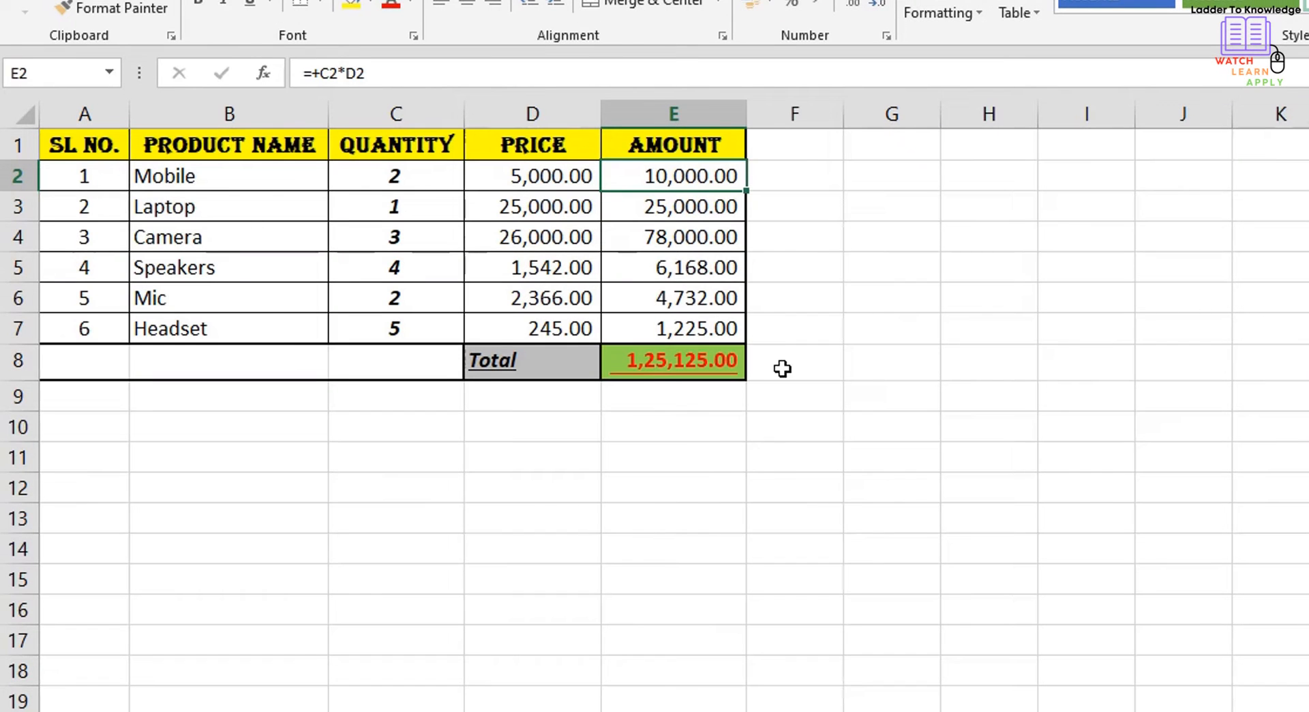
scroll(782, 368, "up", 1)
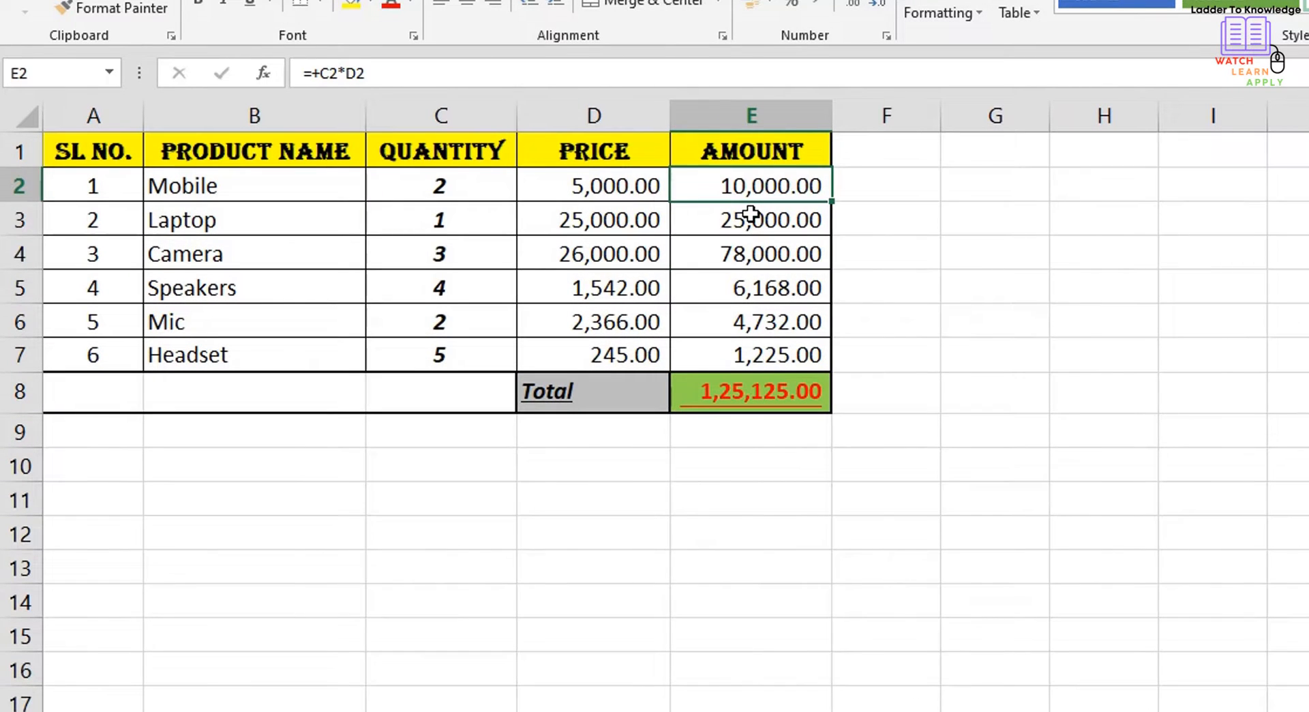
key("F2")
key("Escape")
left_click_drag(486, 192, 480, 358)
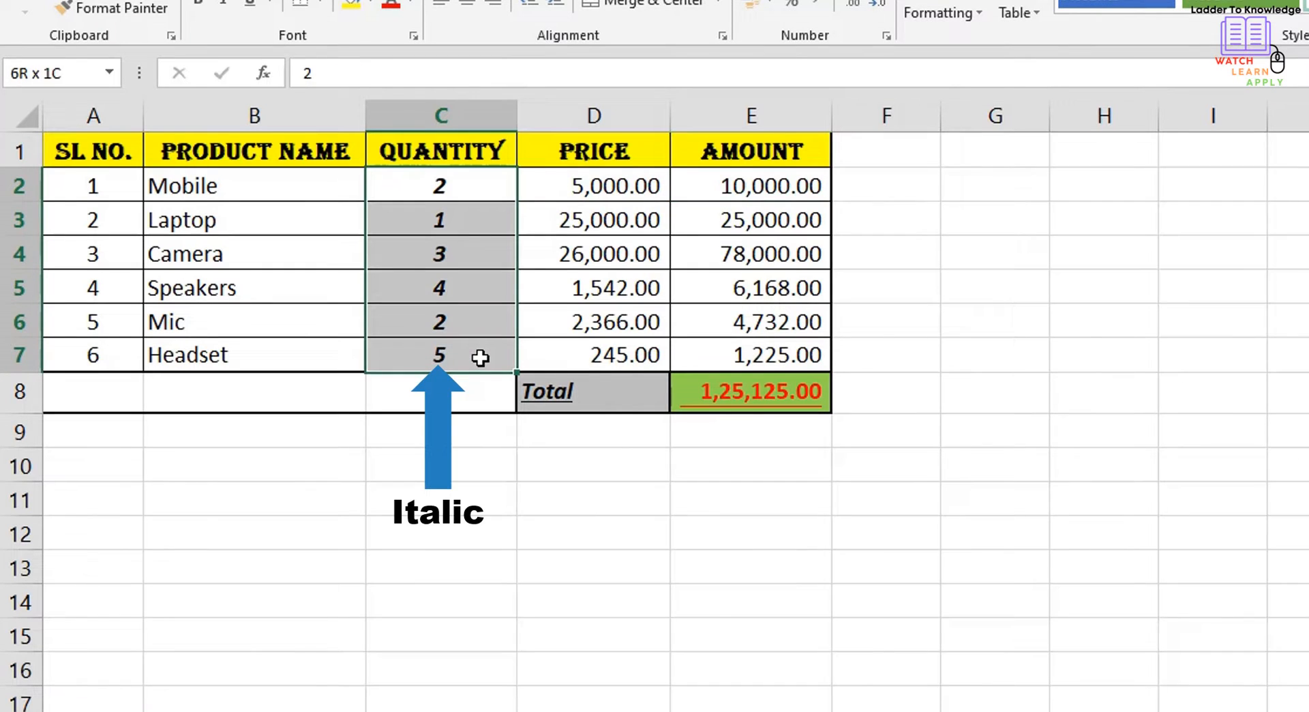
left_click(752, 383)
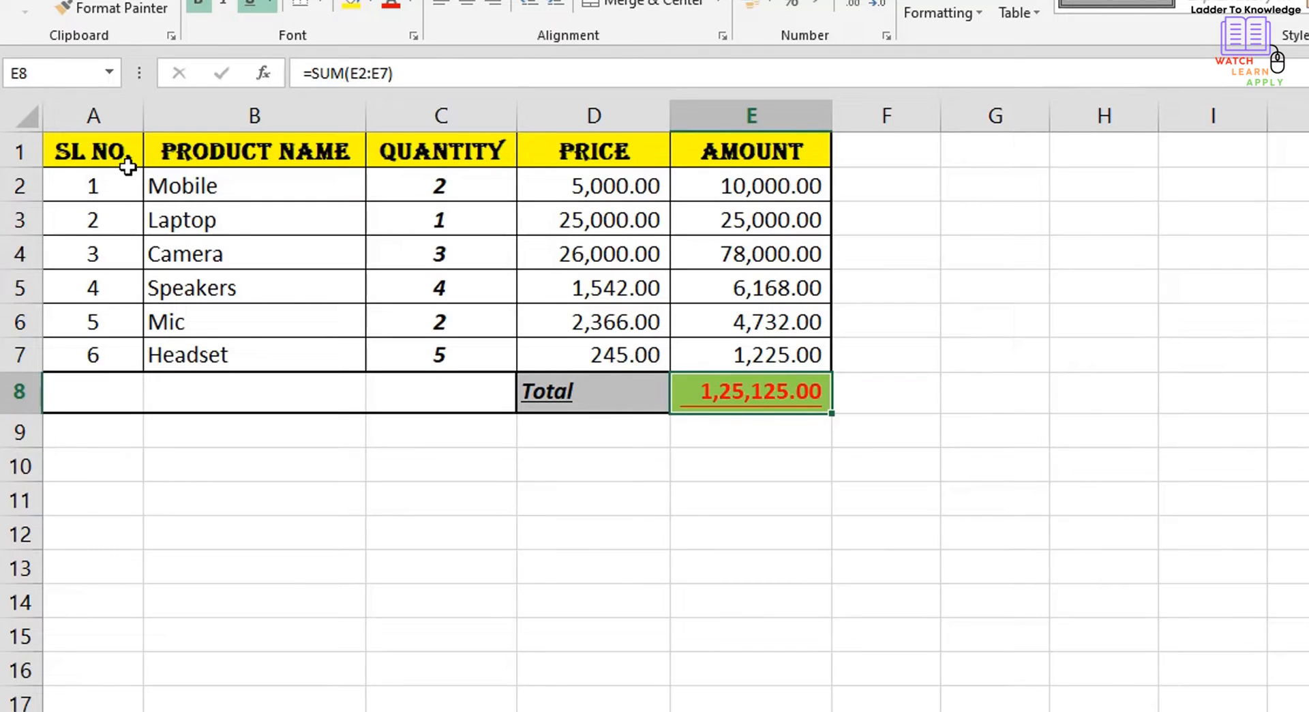
Step: Copy the product table A1:E8 and paste it with the standard Paste option at cell H1
left_click_drag(137, 155, 672, 383)
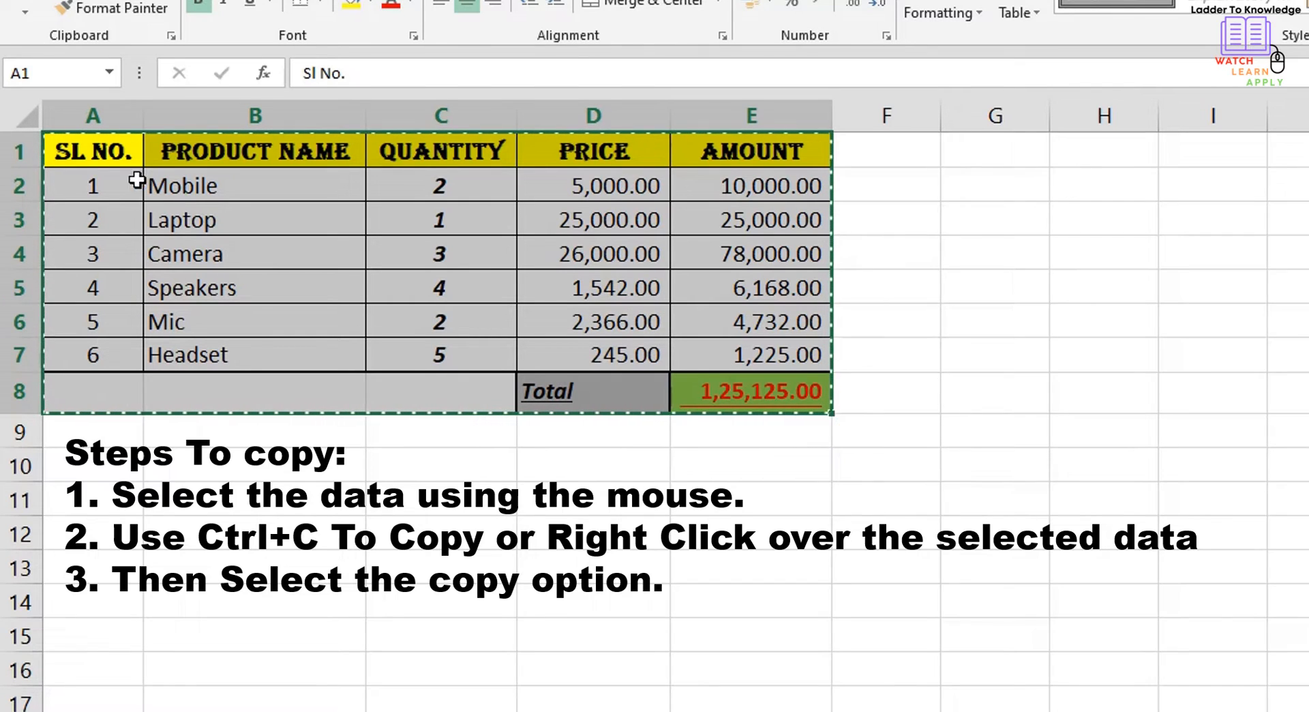
left_click(1099, 158)
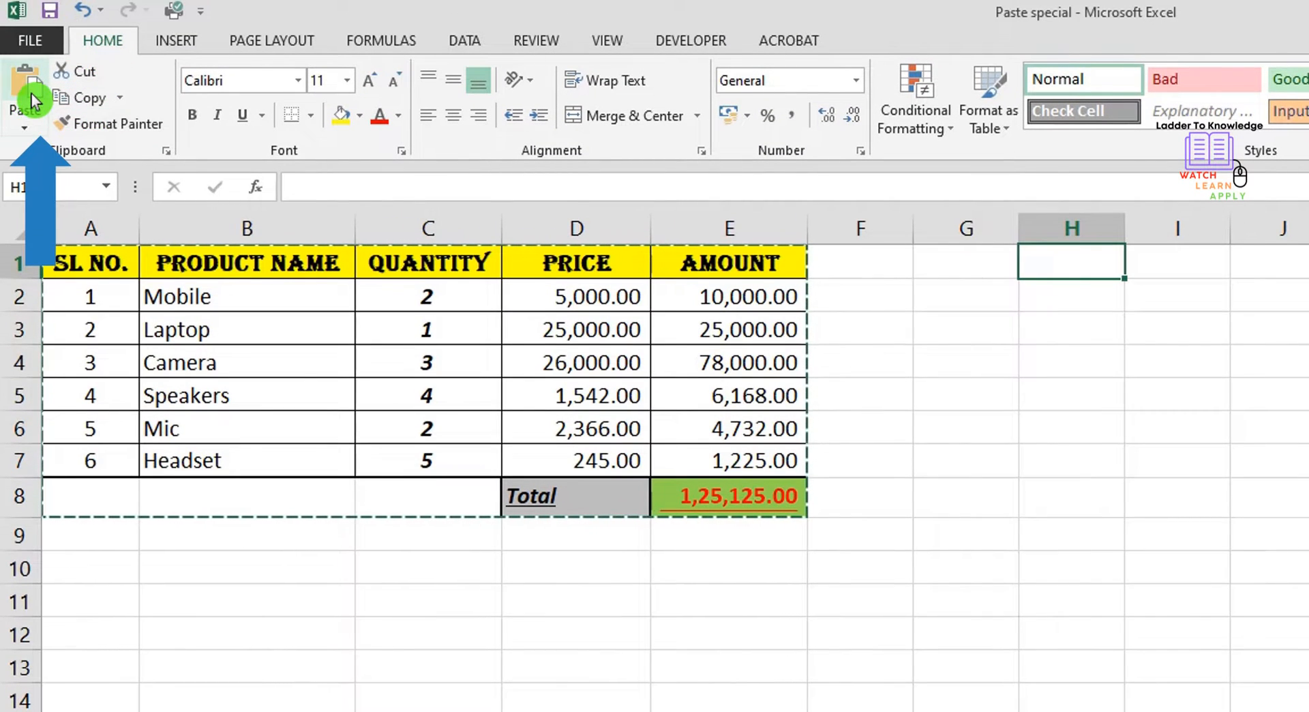
left_click(26, 129)
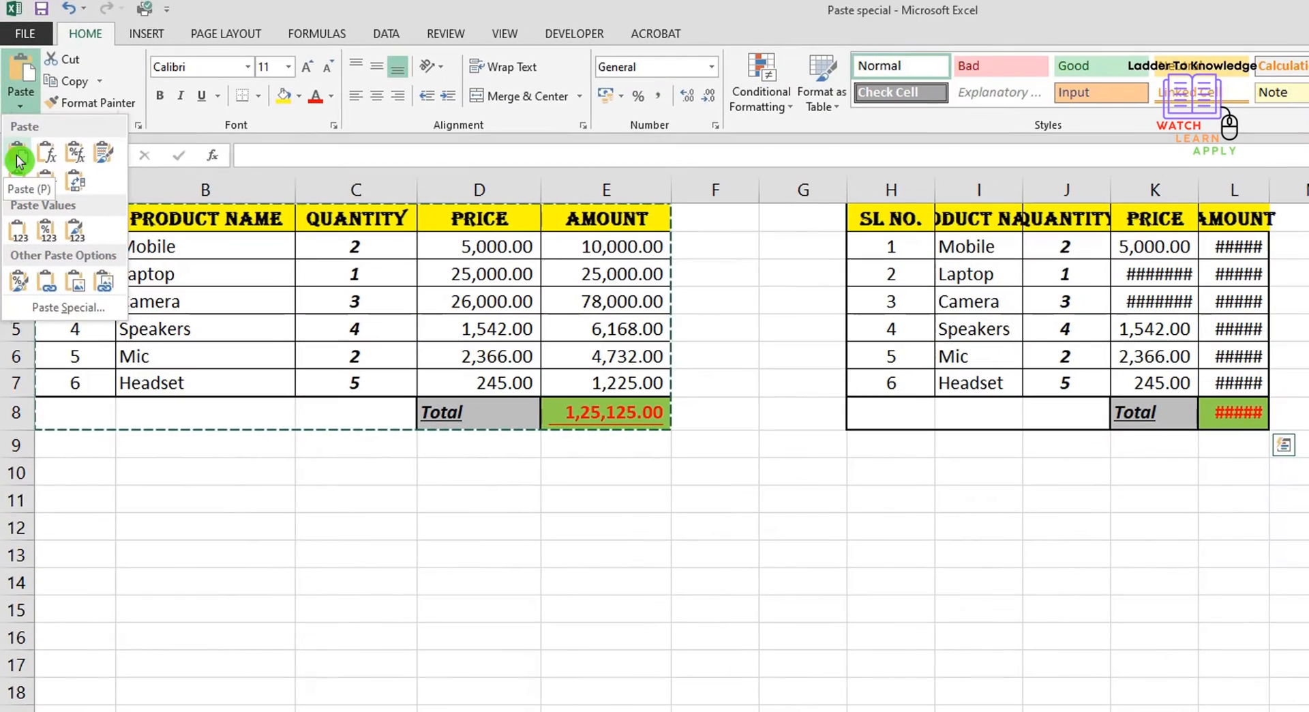
left_click(17, 161)
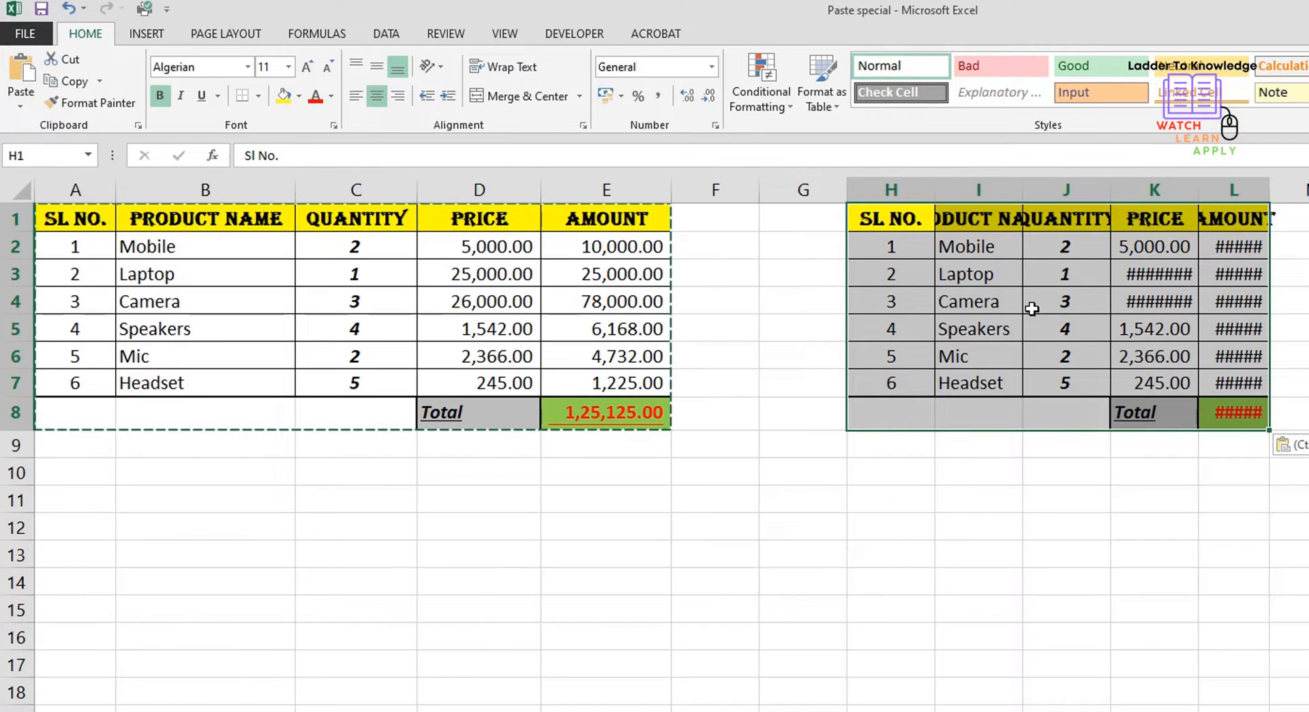
Step: Undo the standard paste of the product table at H1
key("ctrl")
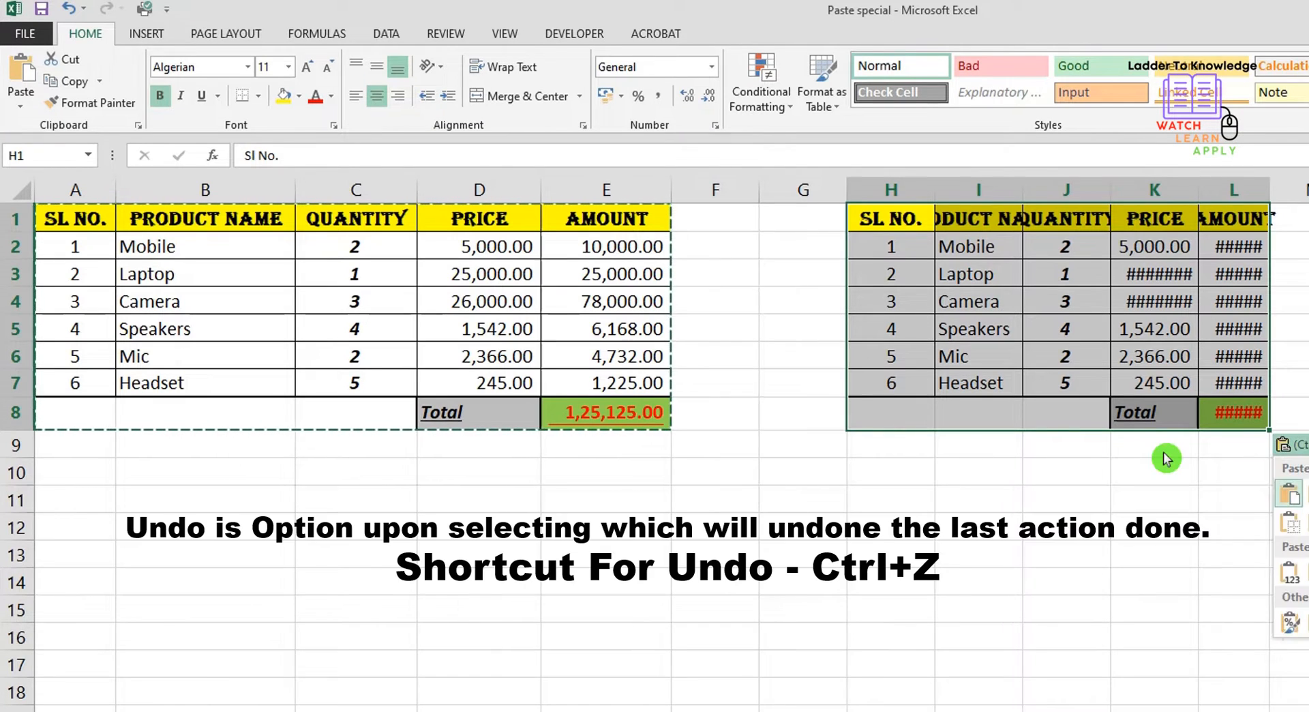
left_click(1259, 534)
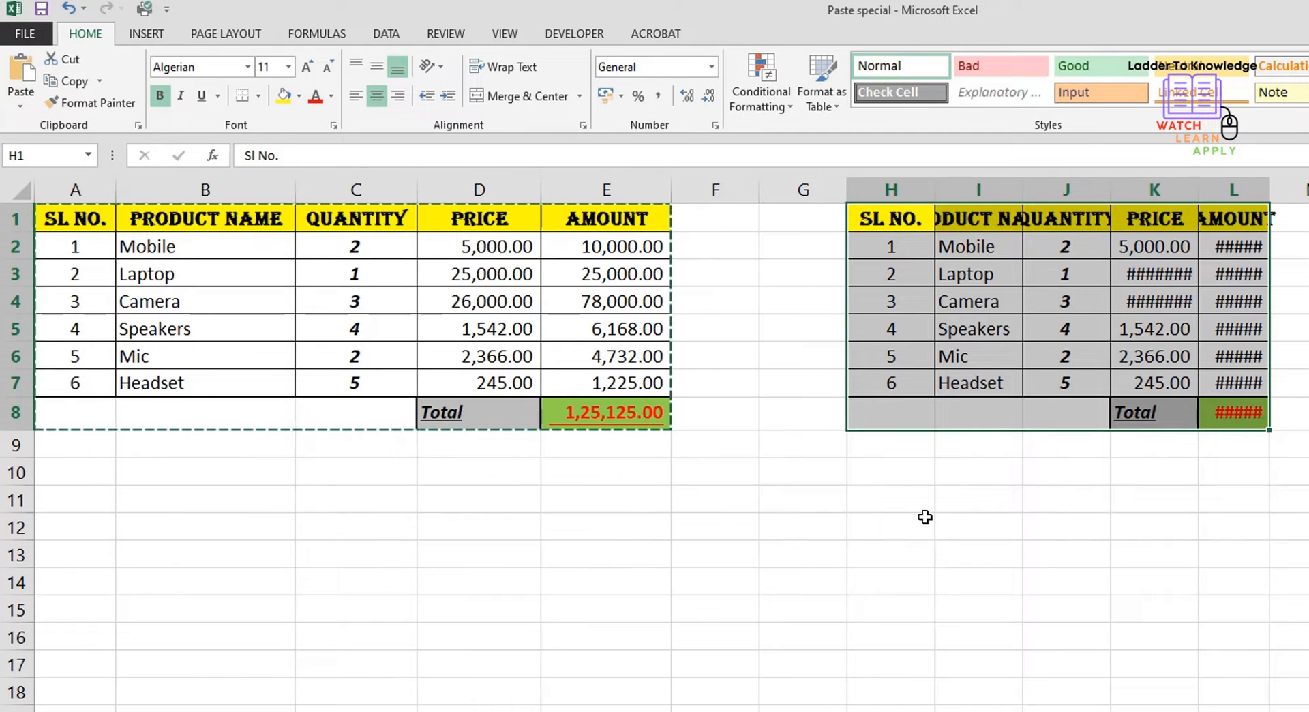
key("ctrl+z")
Step: Paste the copied table at H1 as formulas only, and check the formulas in the pasted Amount column
left_click(872, 214)
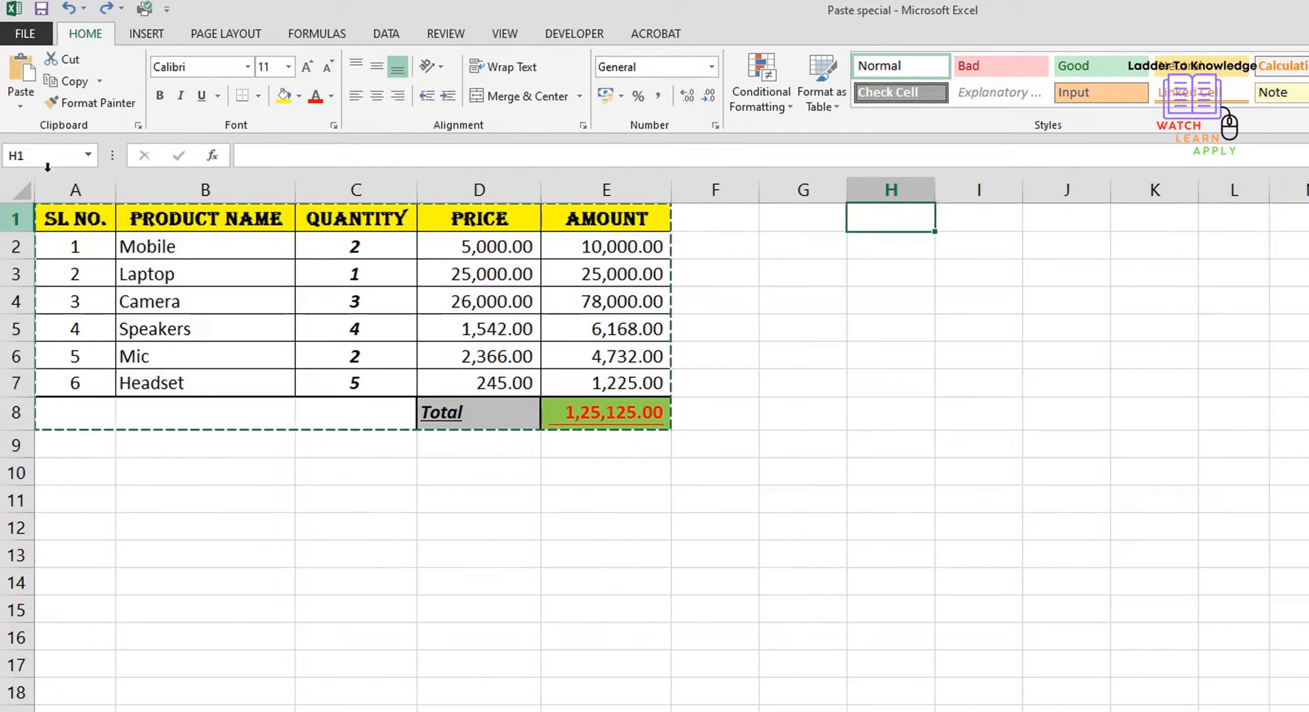
left_click(22, 109)
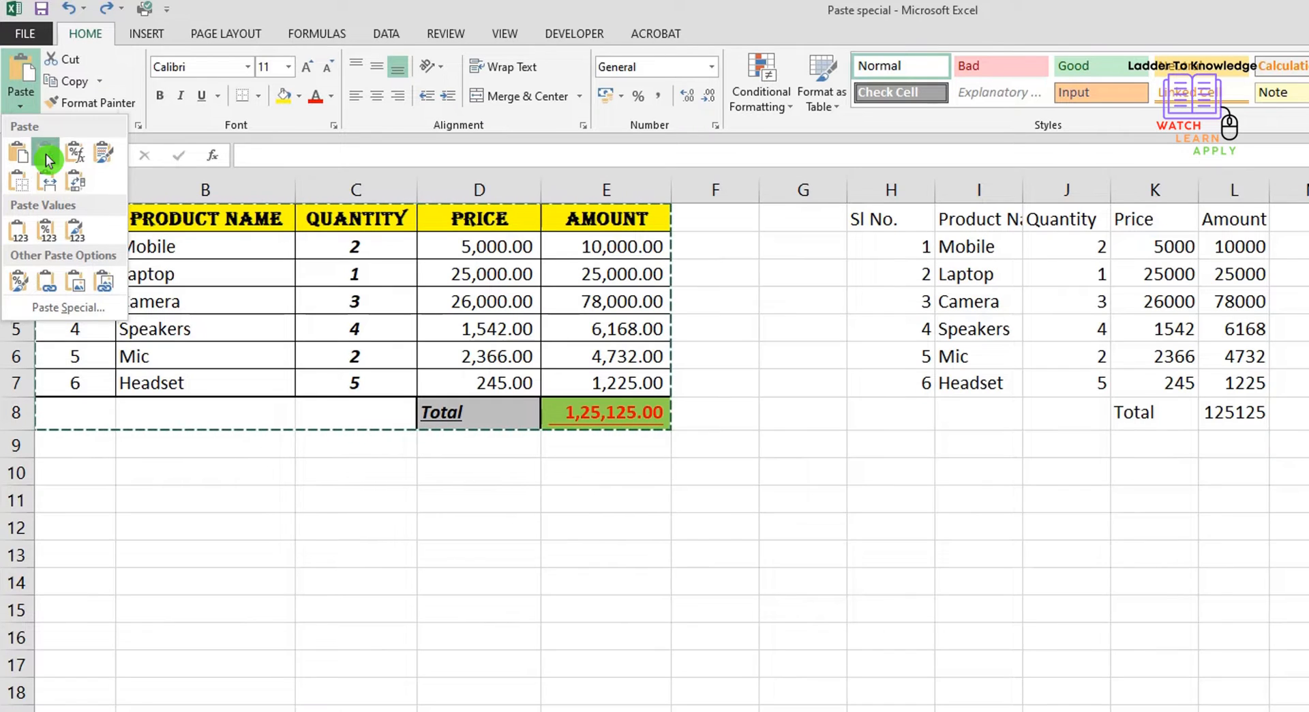
left_click(46, 157)
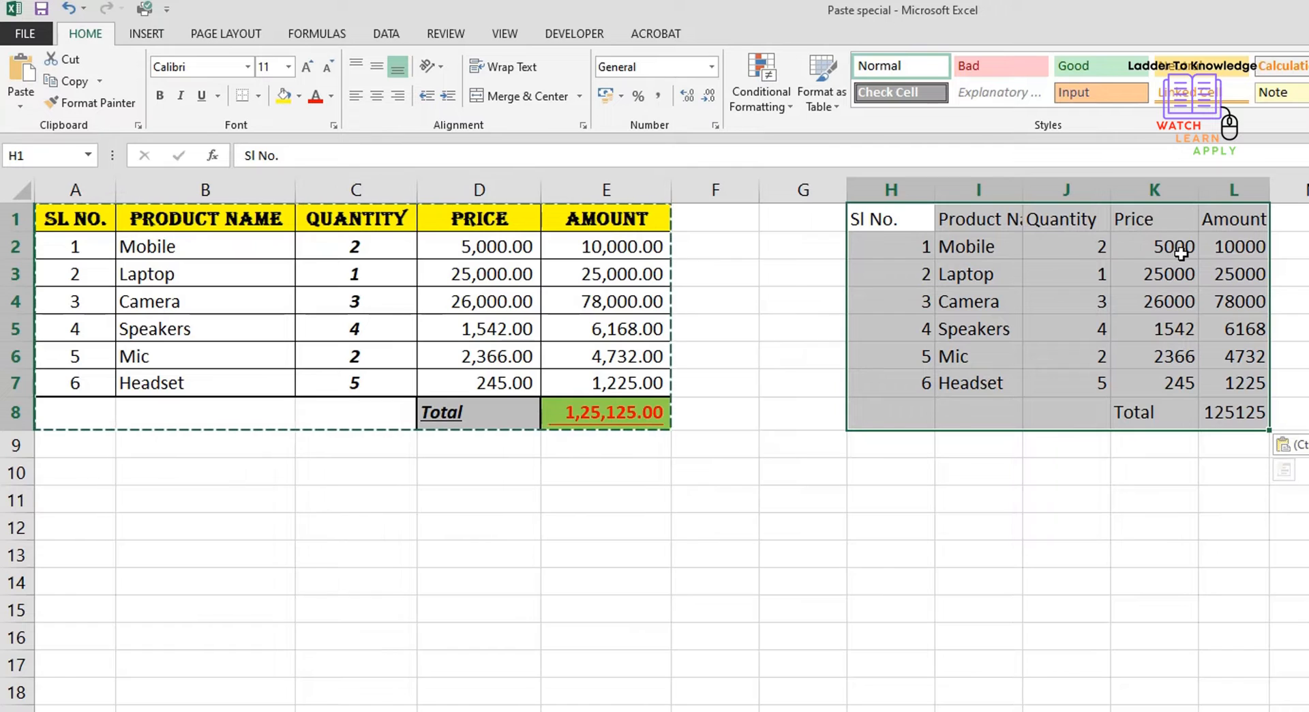
left_click(1218, 247)
left_click(1237, 275)
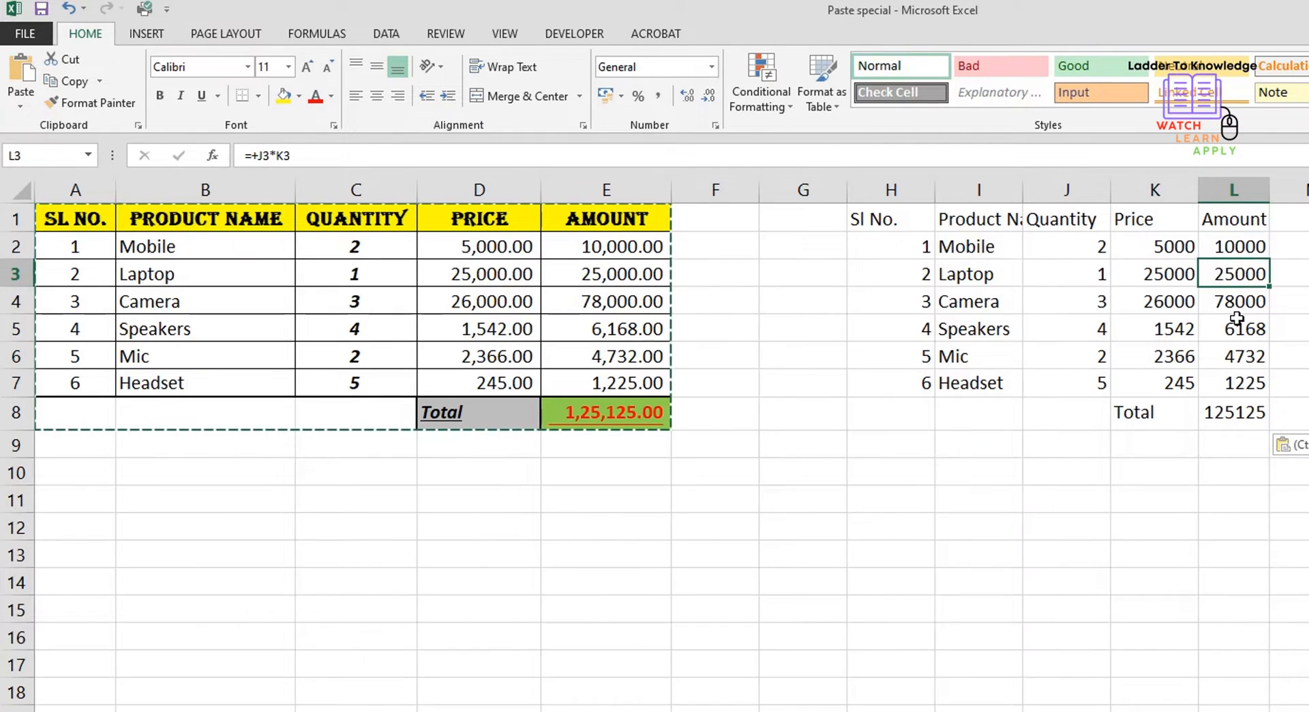
left_click(1237, 328)
left_click_drag(870, 218, 1227, 416)
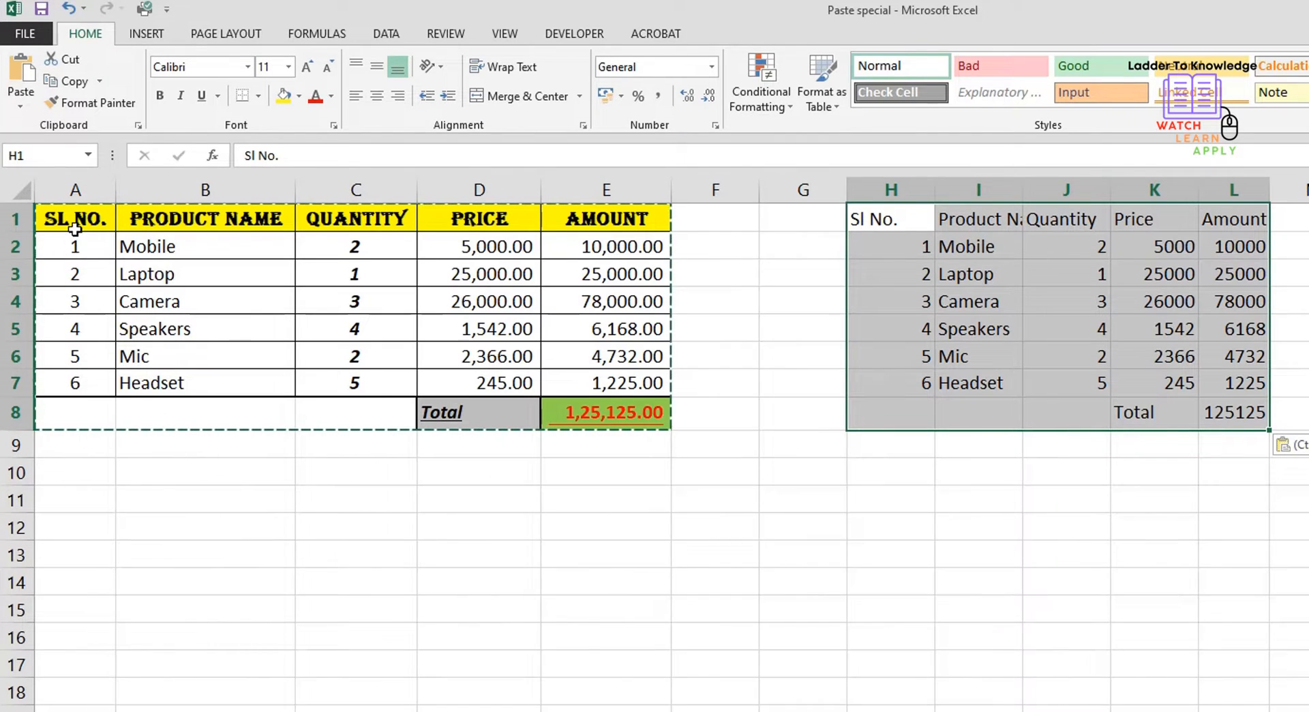
Step: Paste the copied table at A10 with formulas and number formatting, and compare its price and amount figures with the other two tables
left_click(43, 473)
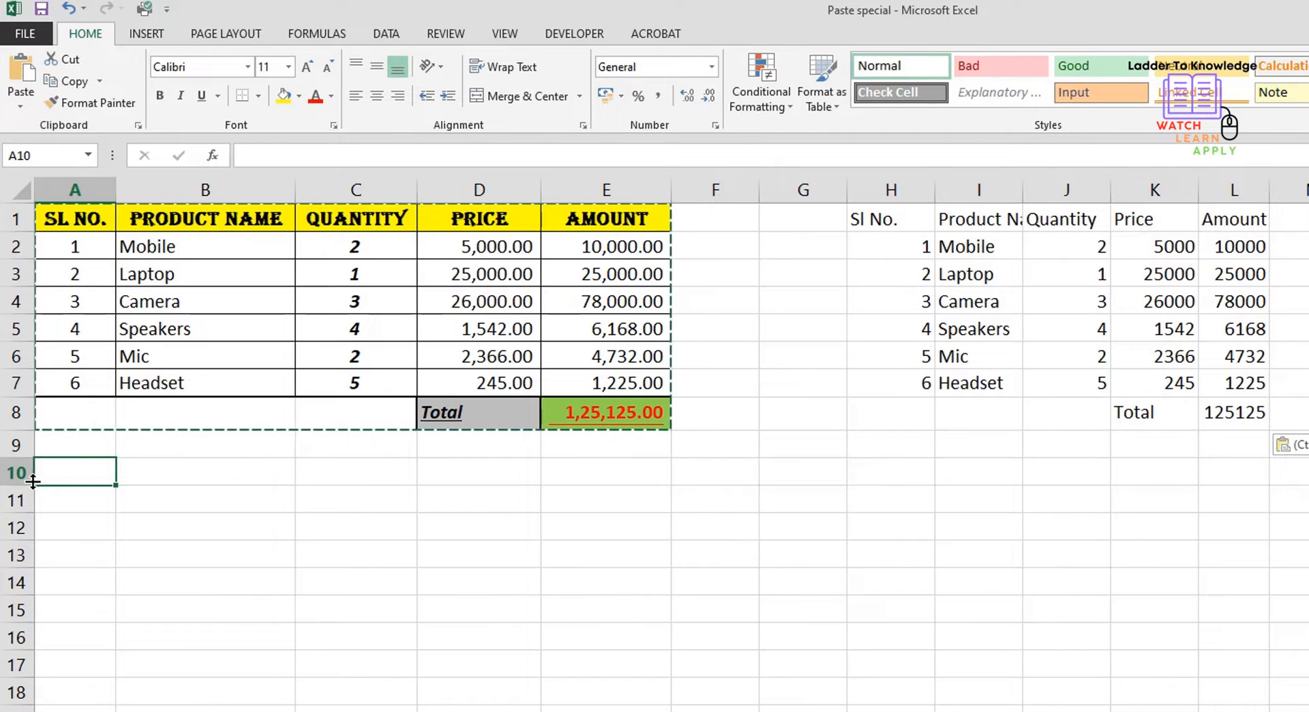
left_click(24, 109)
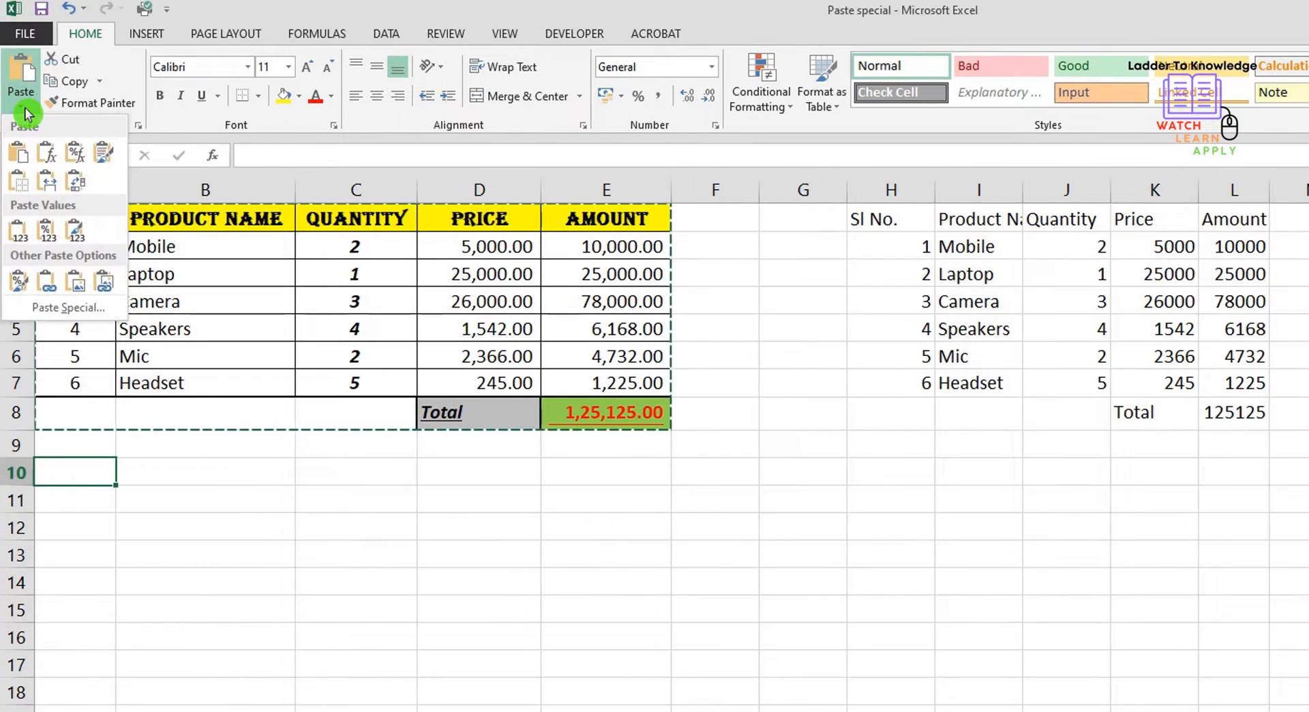
left_click(78, 158)
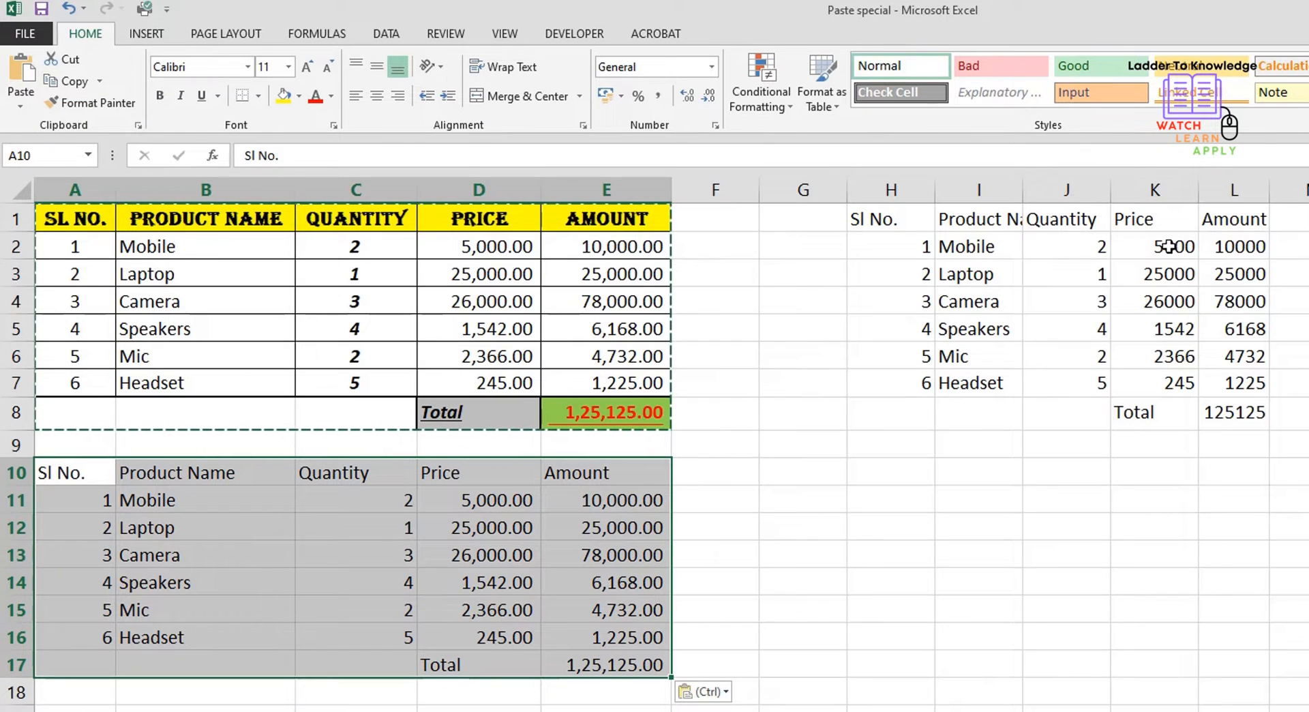
left_click_drag(1167, 246, 1181, 387)
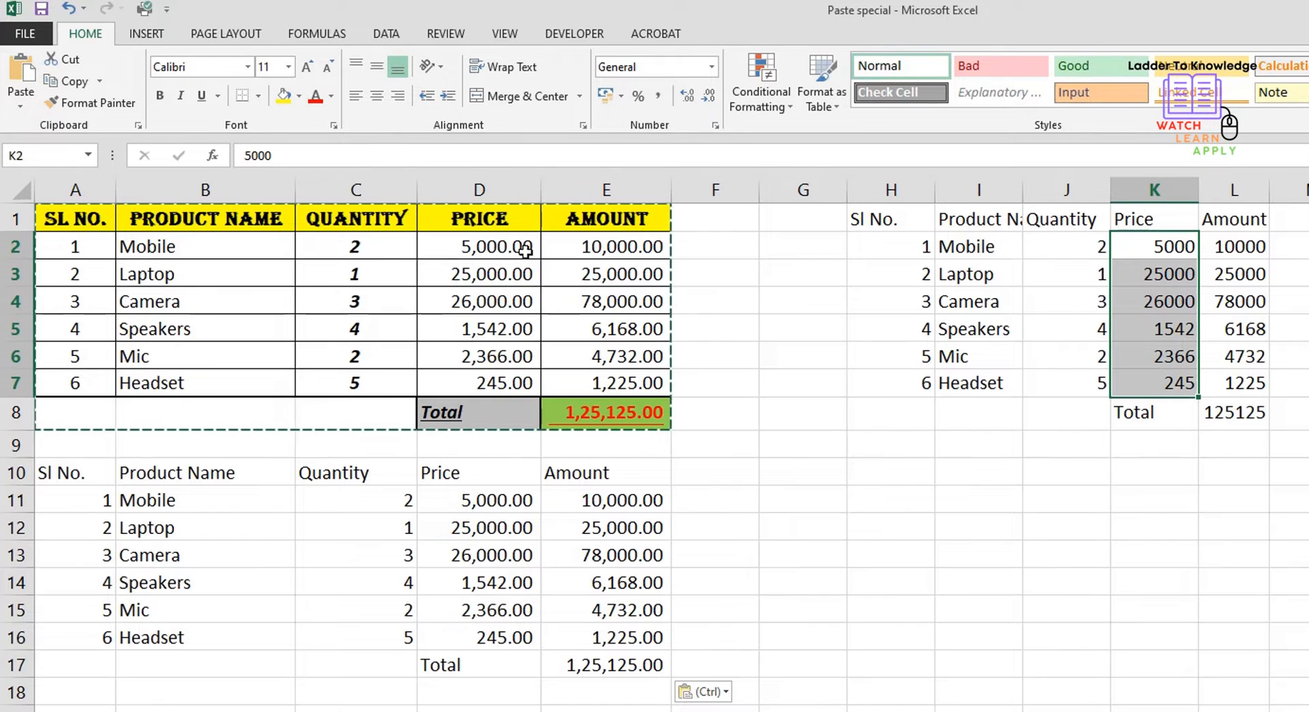
left_click_drag(520, 241, 509, 374)
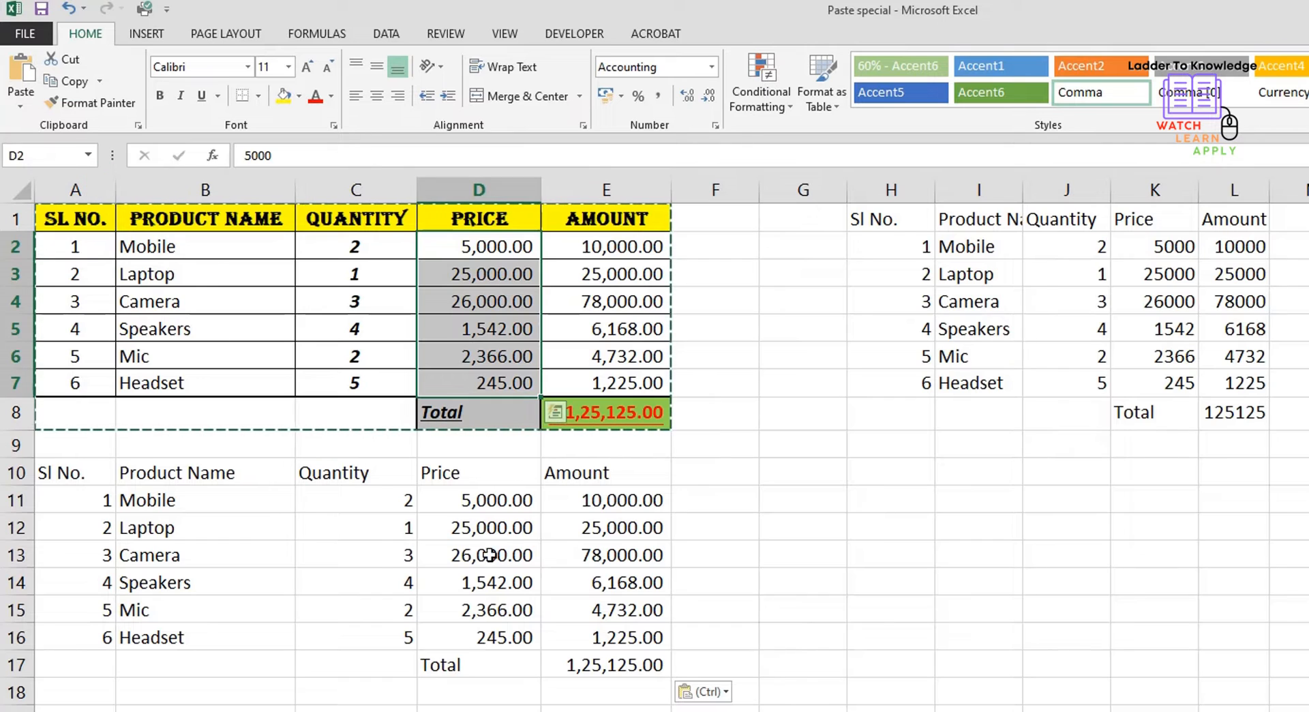
left_click_drag(511, 501, 633, 633)
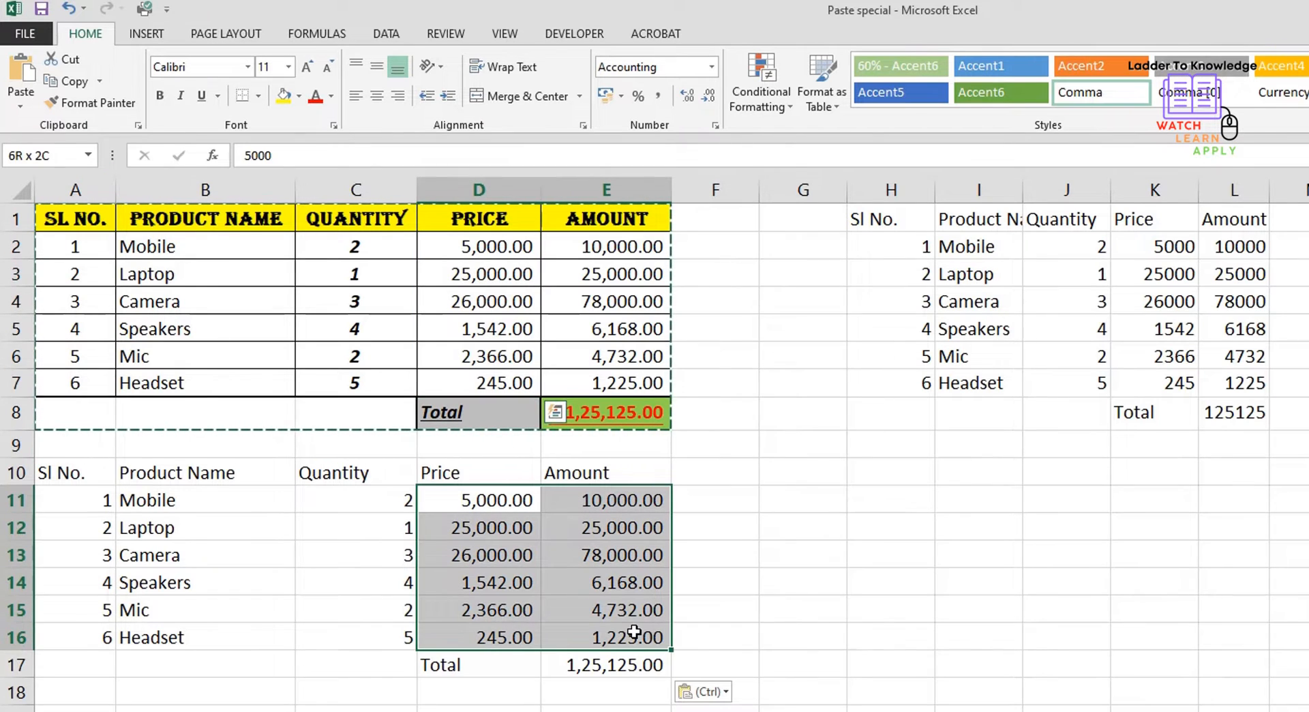
left_click(514, 554)
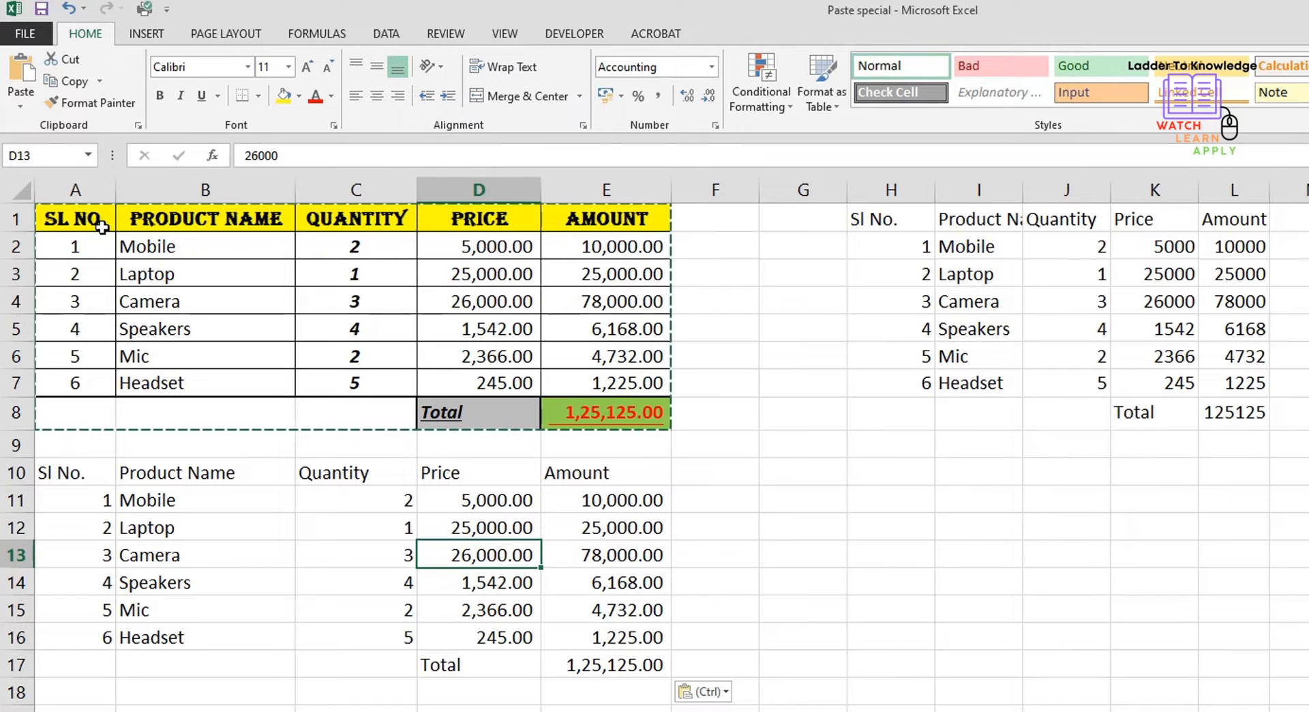
left_click_drag(102, 227, 374, 353)
left_click_drag(593, 404, 593, 406)
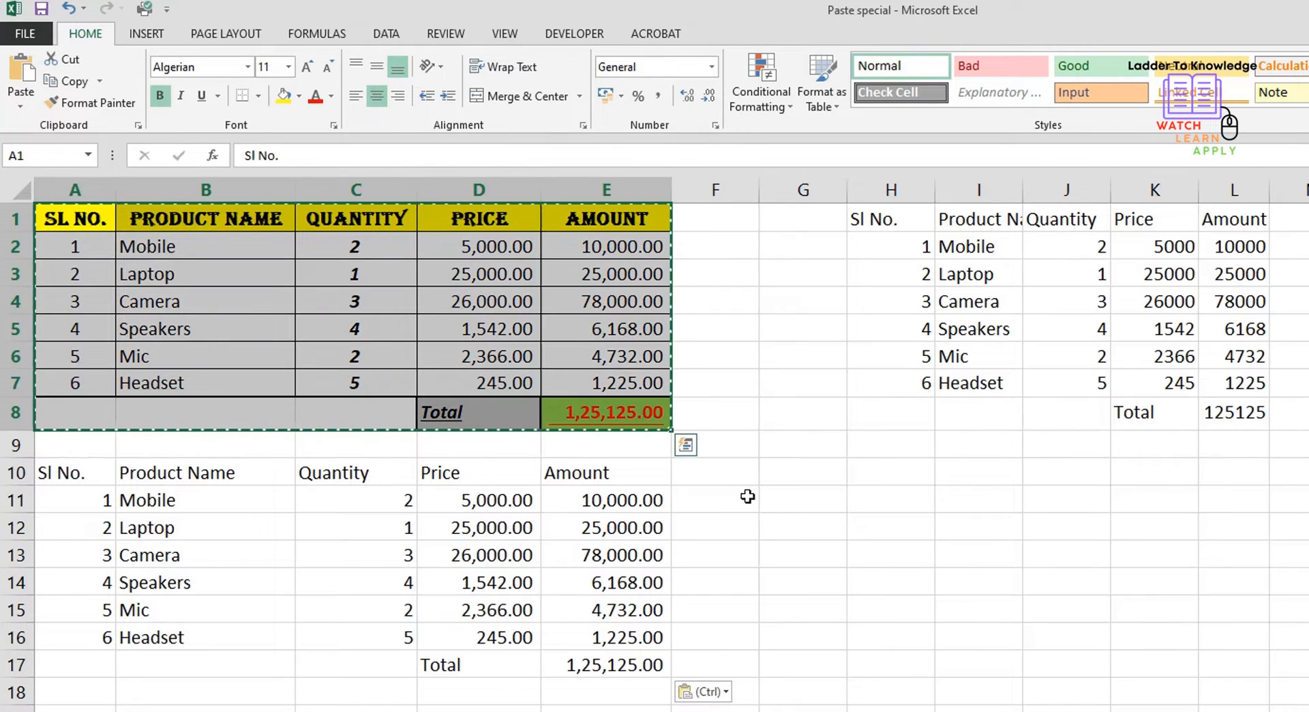
Step: Paste the copied table at H10 keeping source formatting, and inspect the pasted Amount, Price and Sl No. cells
left_click(901, 477)
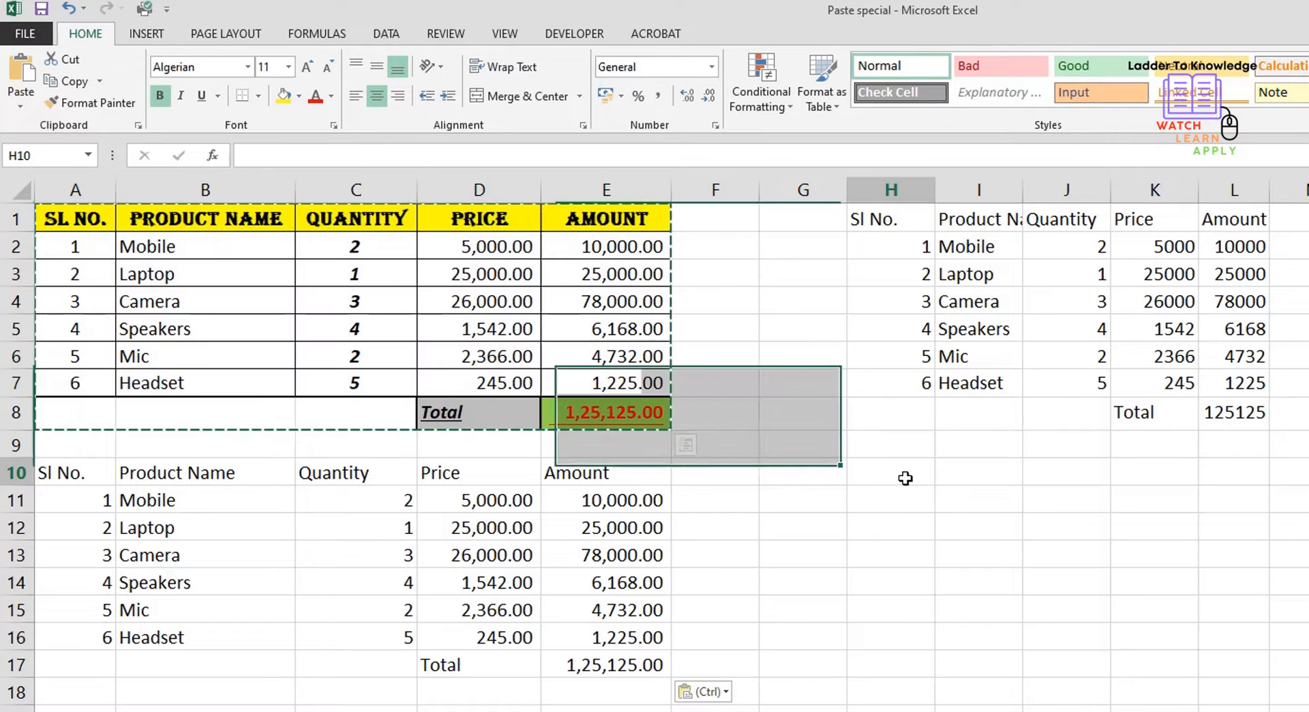
left_click(25, 107)
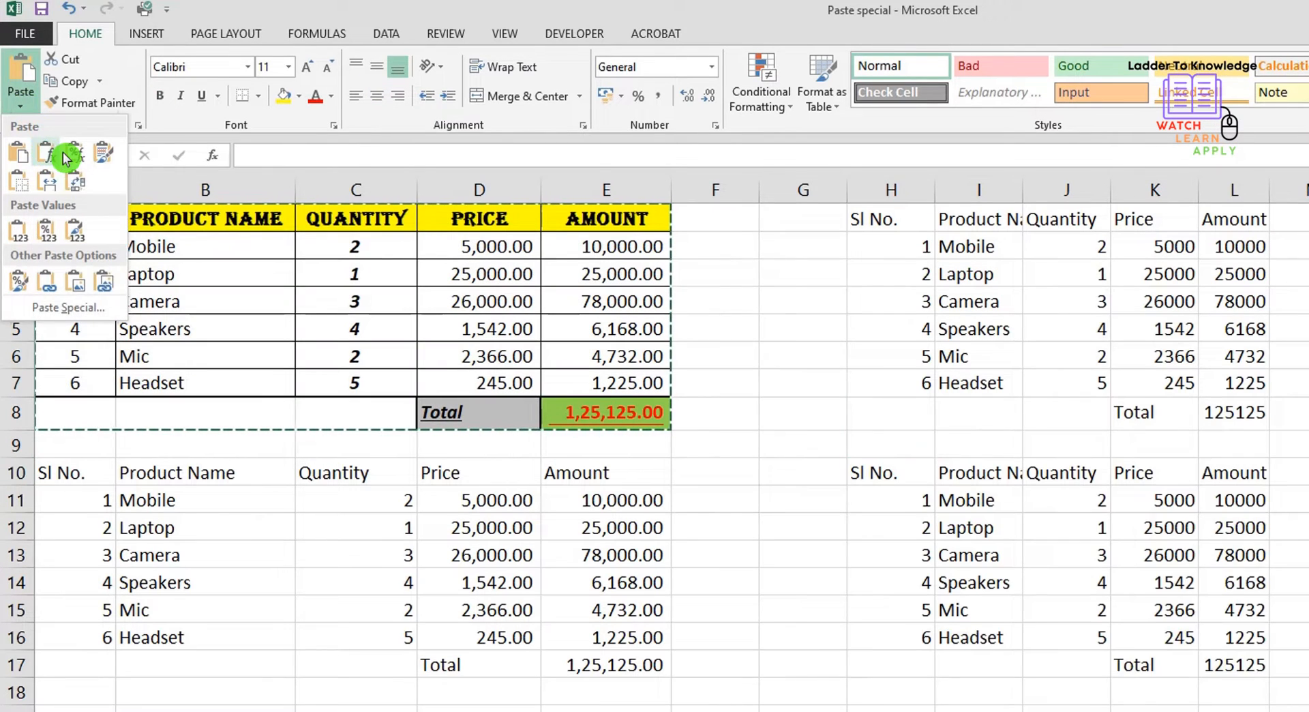
left_click(108, 155)
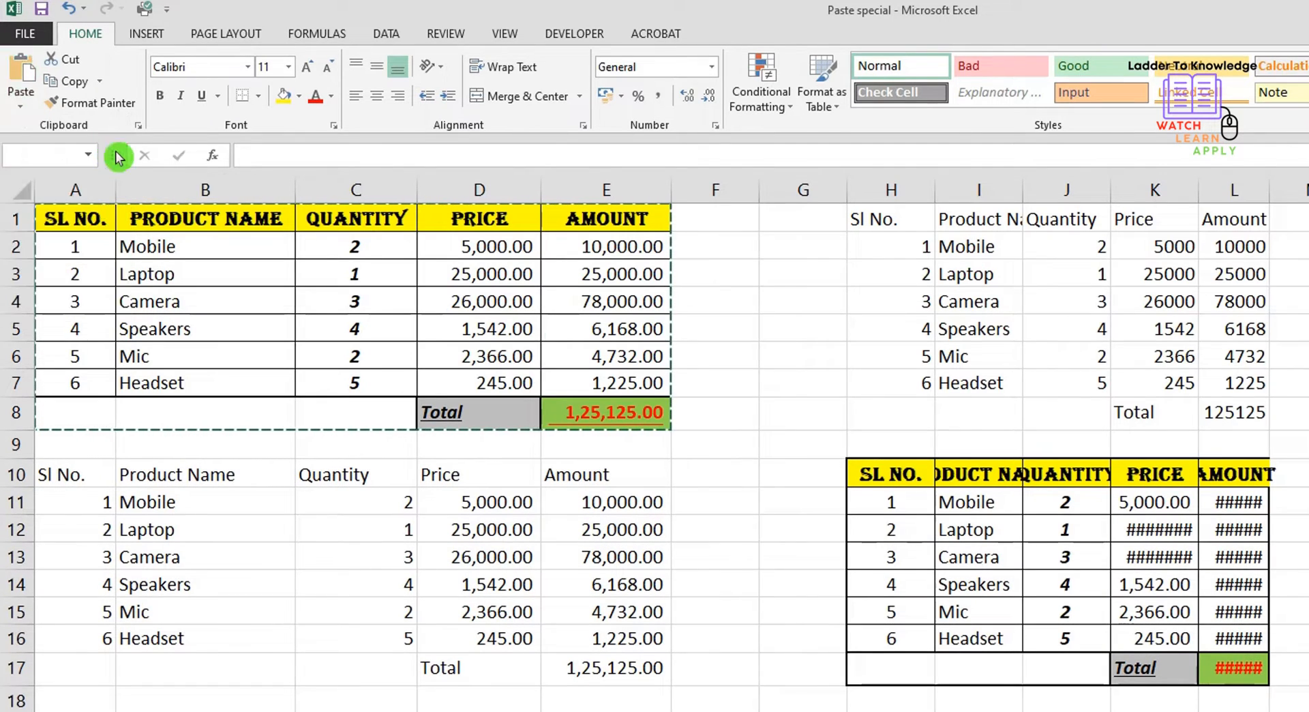
left_click(1215, 548)
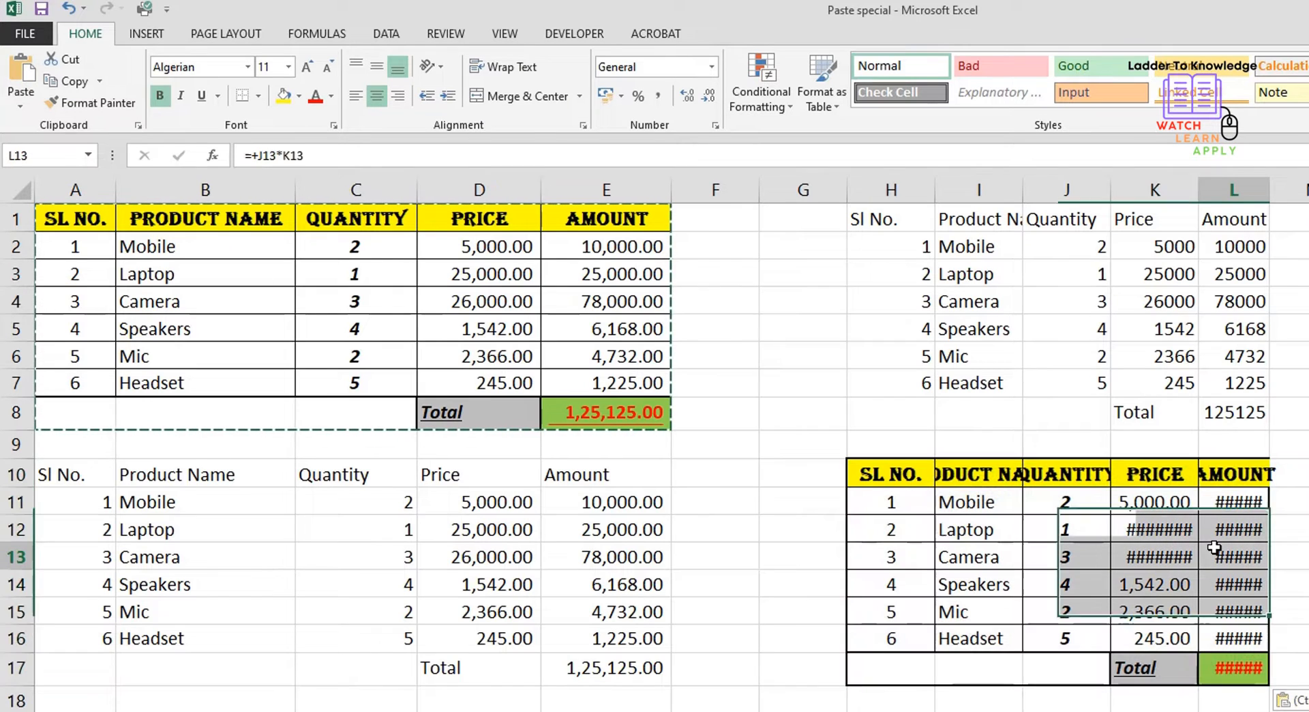
left_click(1163, 529)
left_click(1157, 503)
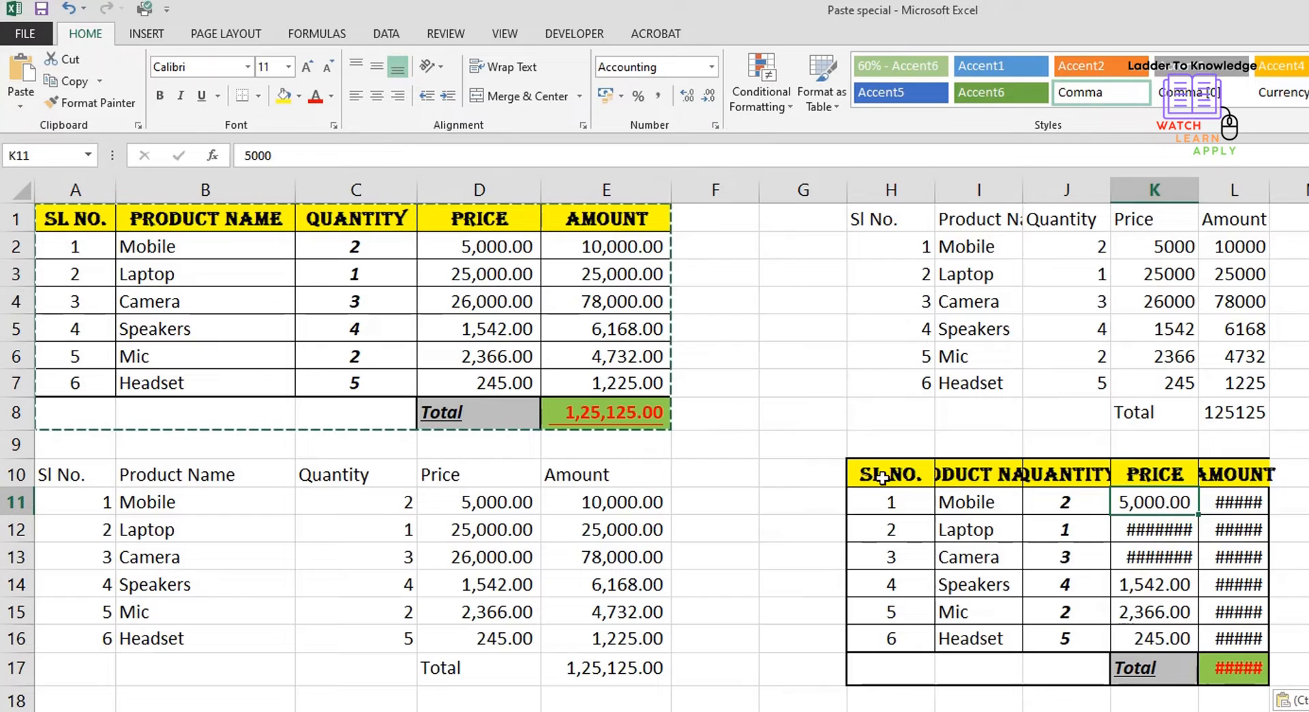
left_click(899, 557)
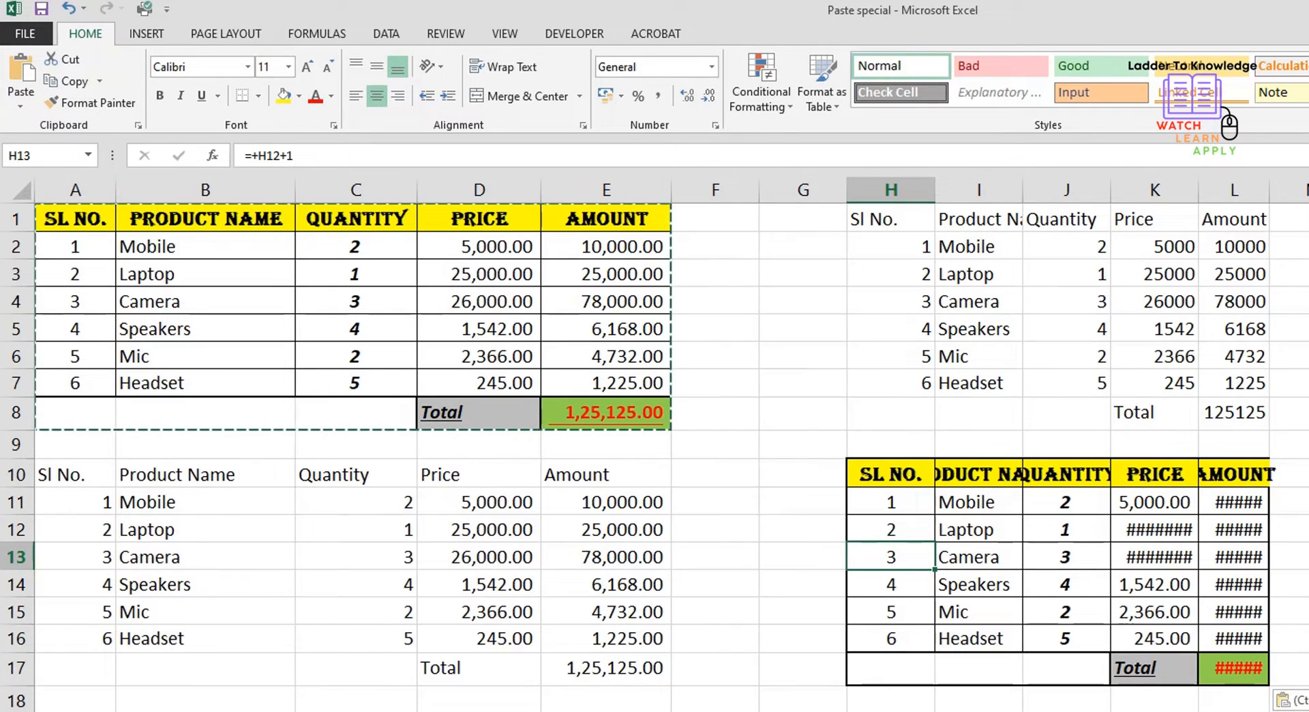
Step: Paste the copied table at N1 with no borders, and inspect the pasted range N1:R8
left_click(1308, 219)
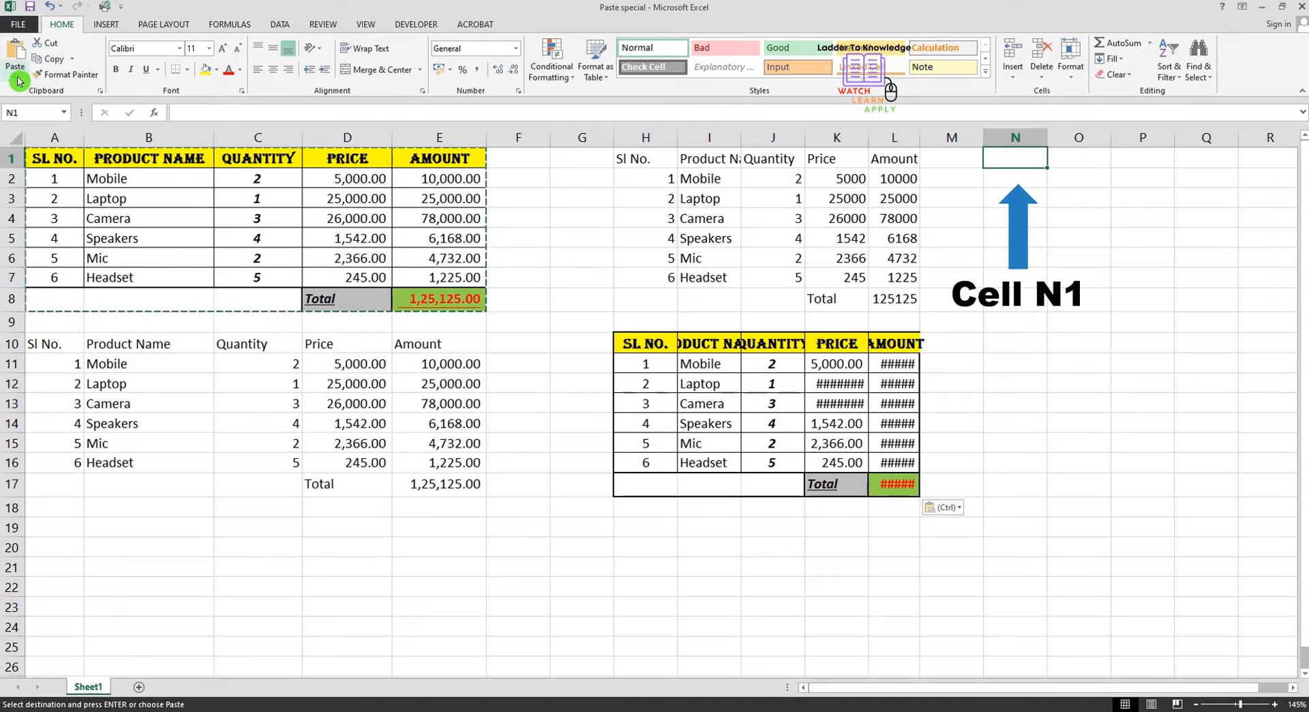
left_click(21, 103)
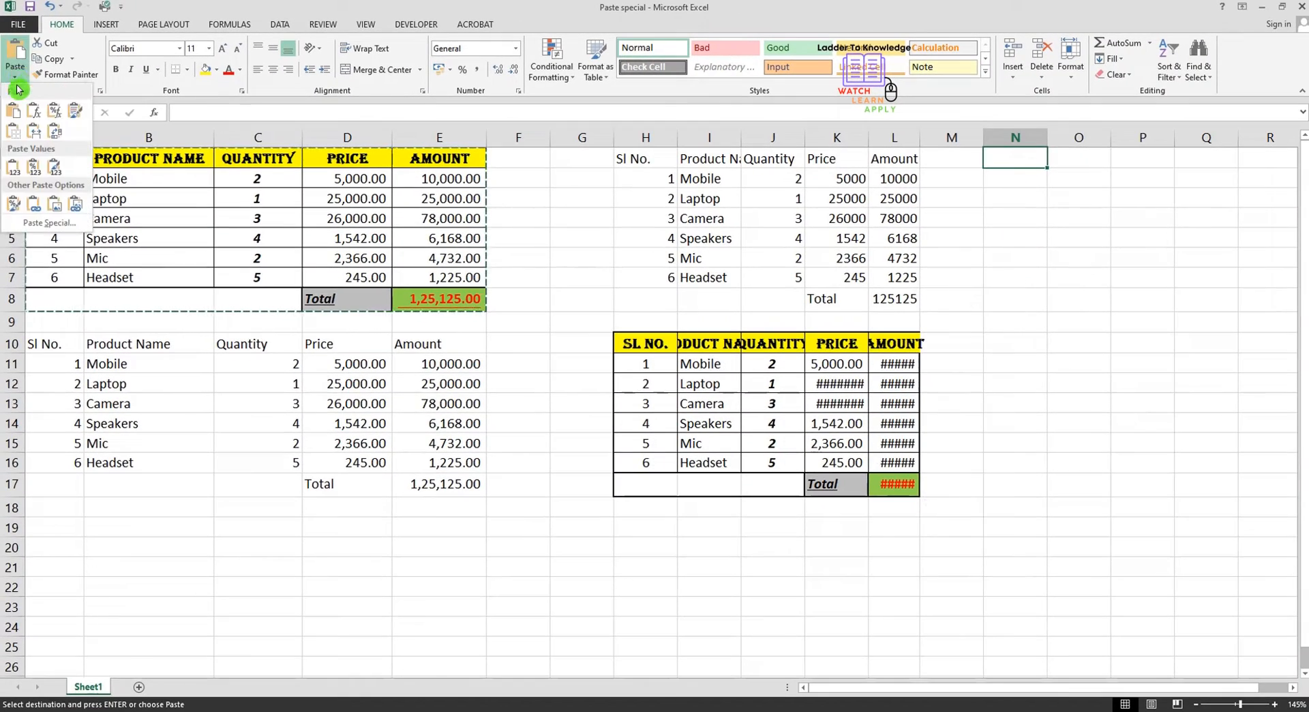
left_click(17, 136)
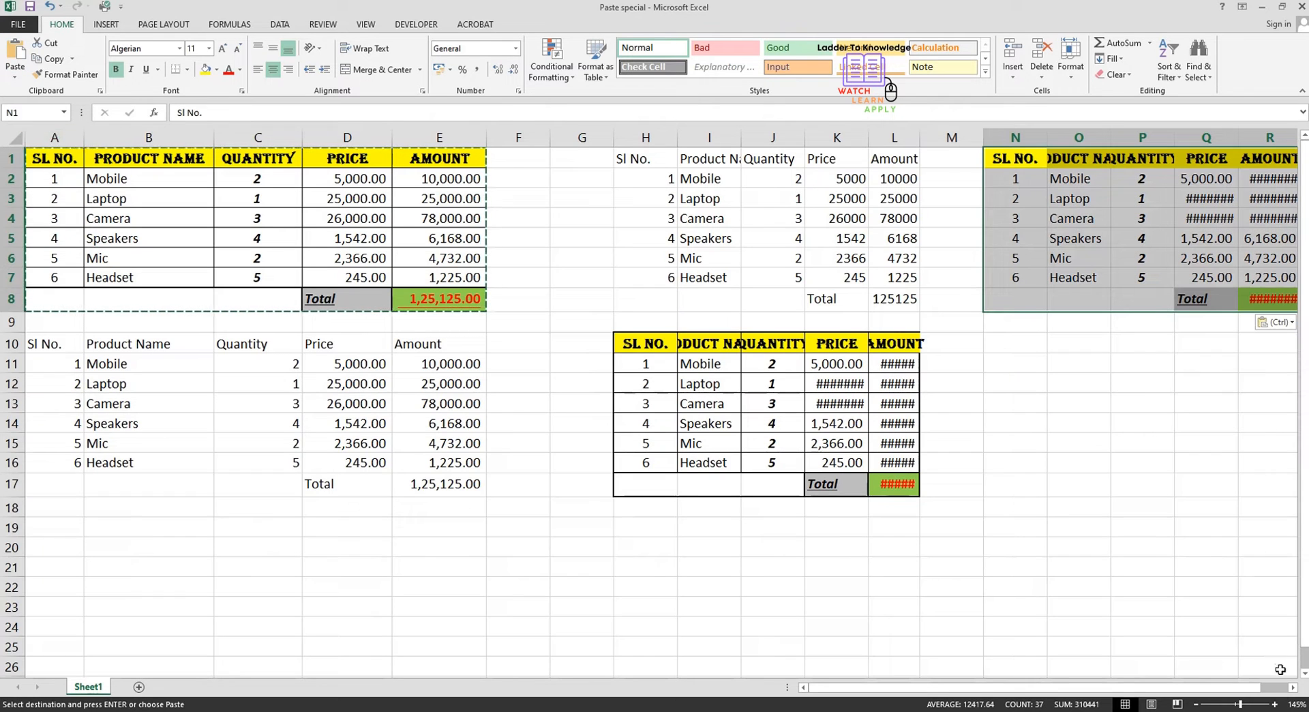
left_click(1293, 688)
left_click(1293, 687)
left_click(960, 298)
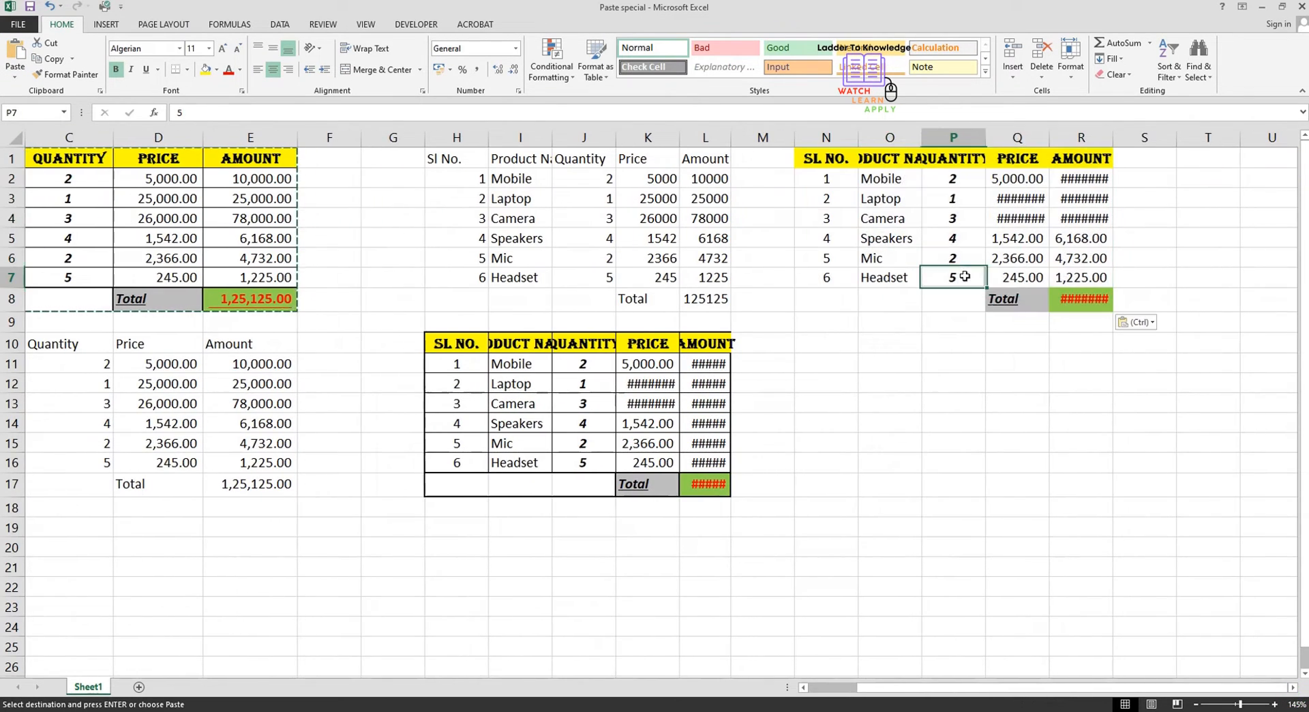
left_click_drag(812, 166, 1091, 301)
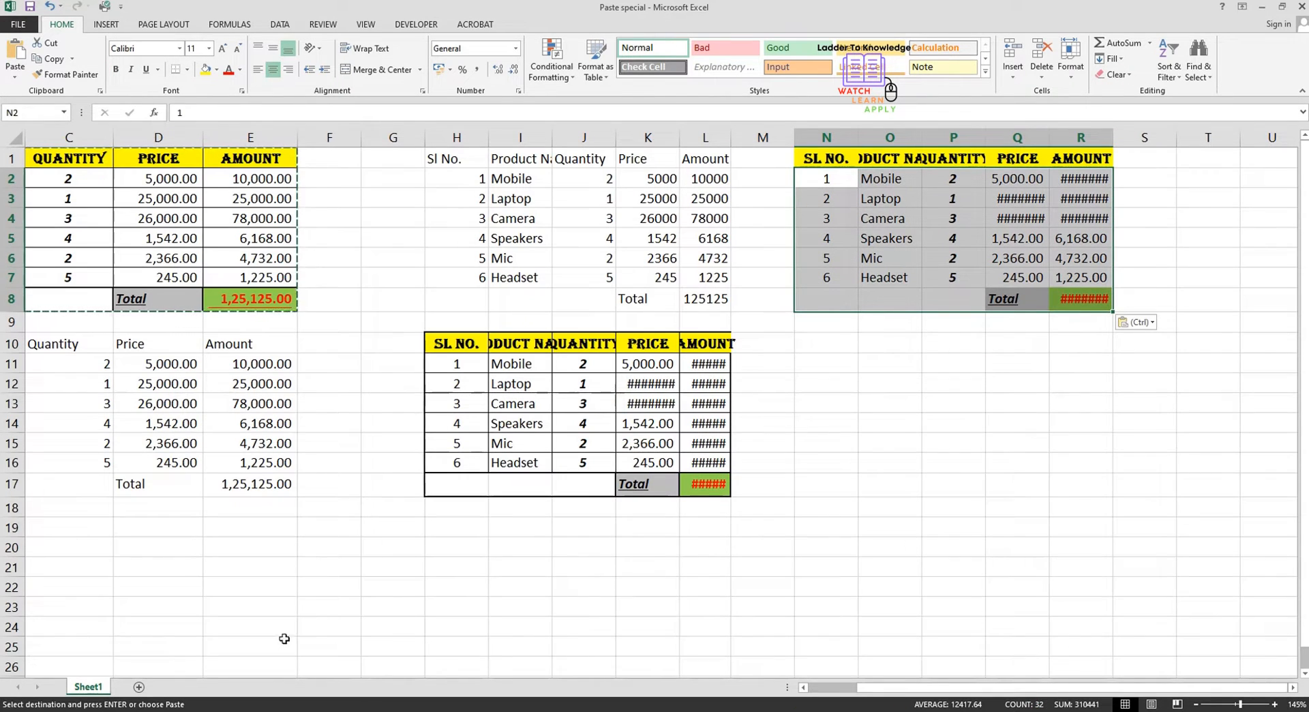
left_click(803, 689)
left_click(803, 688)
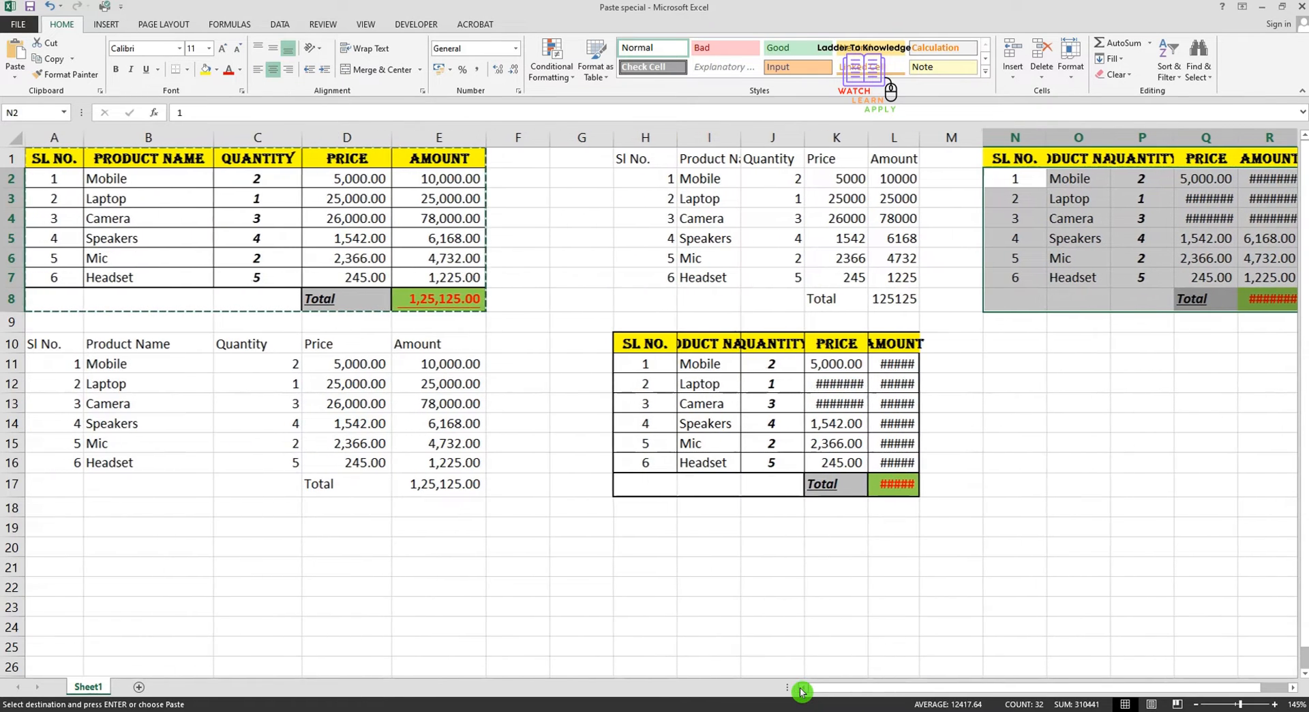
Step: Delete columns H to R and the rows from 10 down that hold the pasted tables
left_click_drag(645, 138, 1275, 139)
key("Delete")
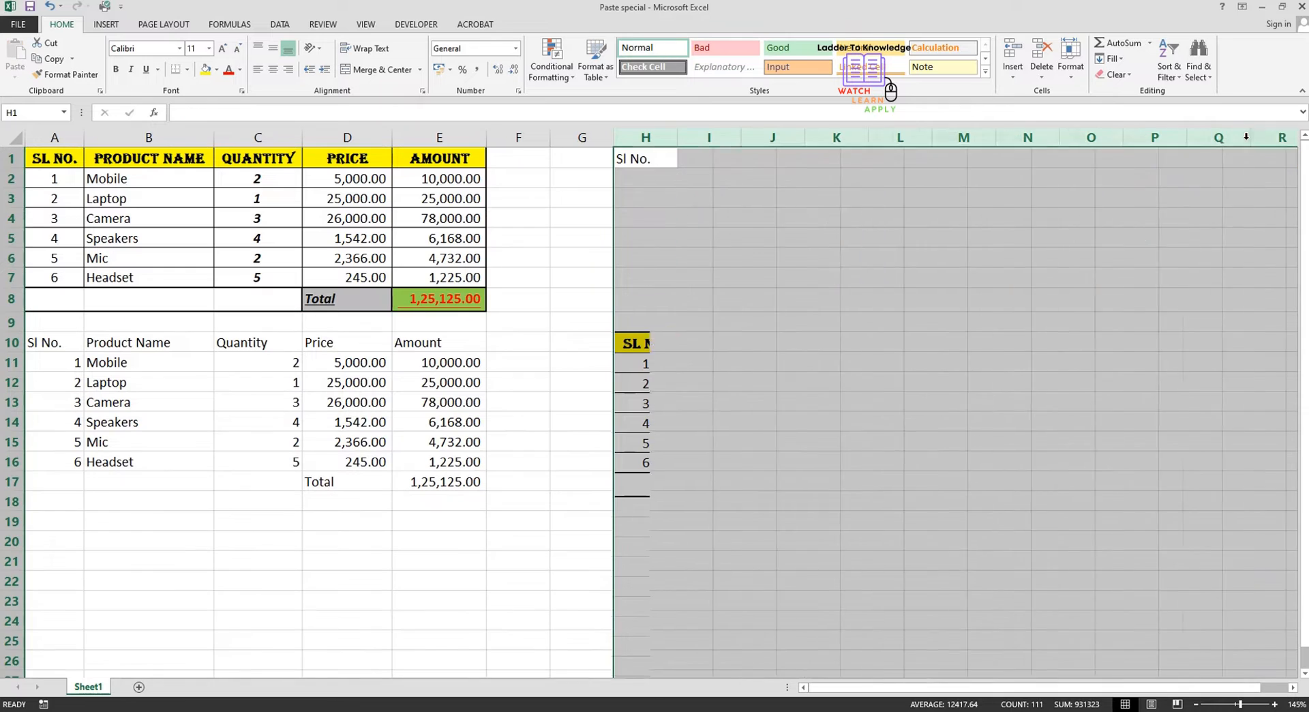
left_click_drag(13, 343, 19, 462)
key("ctrl+minus")
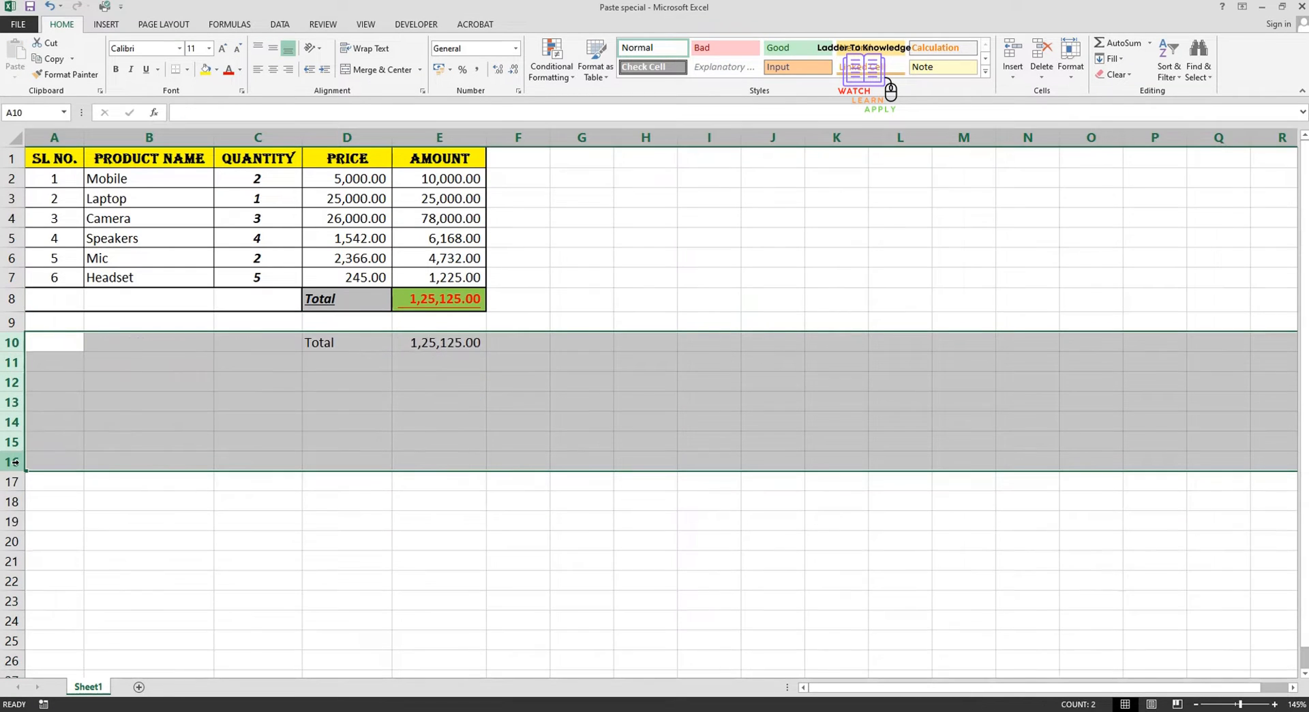
key("ctrl+minus")
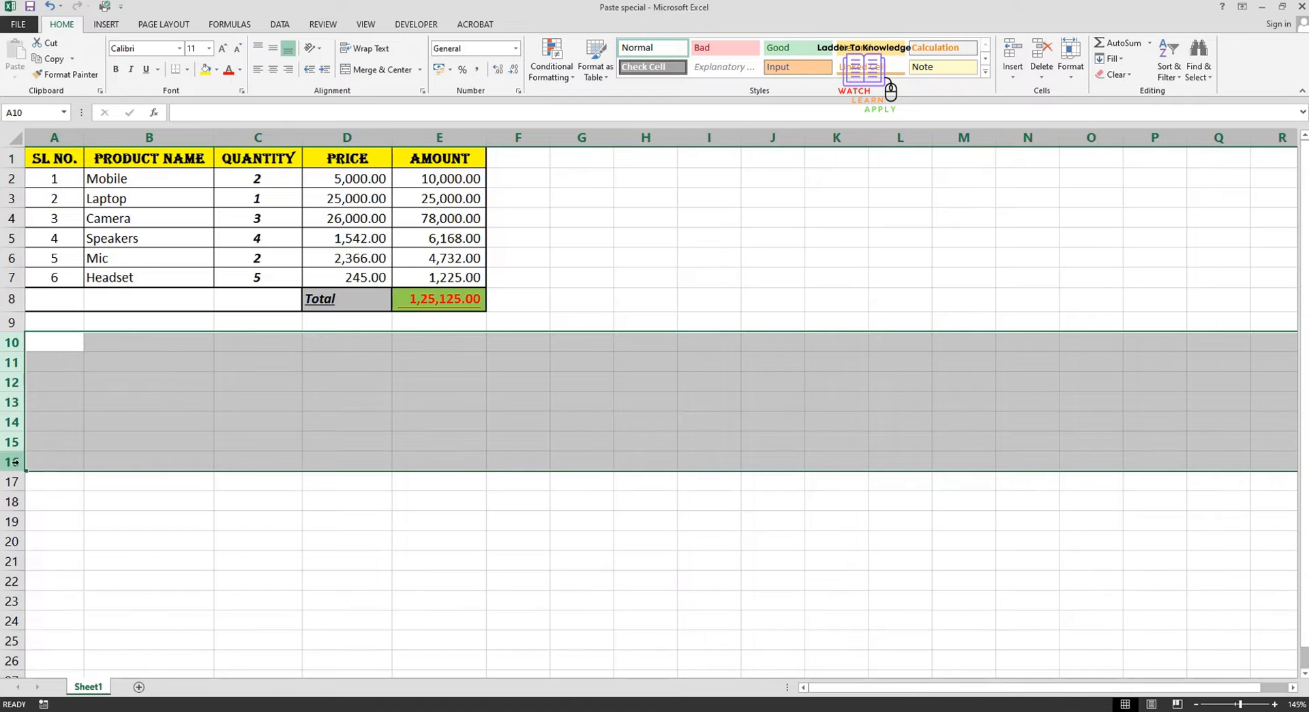
left_click(13, 402)
Step: Copy the product table A1:E8 and paste it at G1 keeping the source column widths
left_click_drag(60, 158, 440, 298)
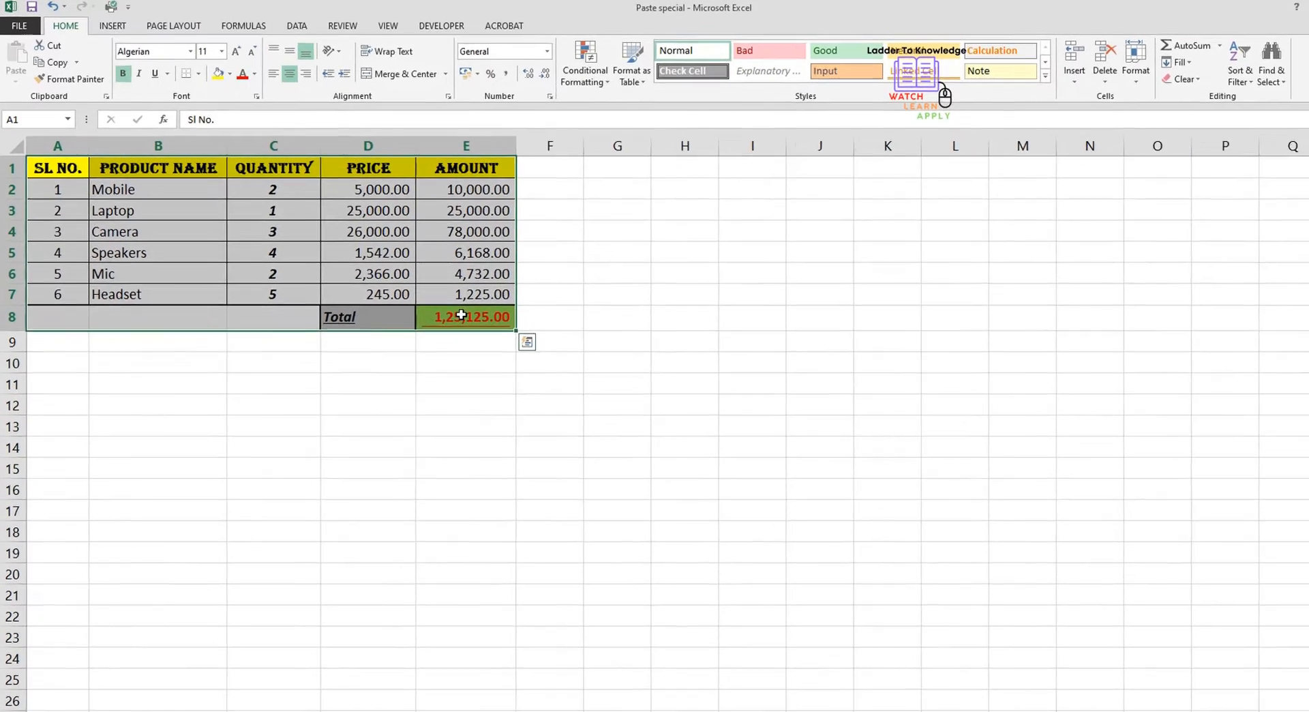
key("ctrl+c")
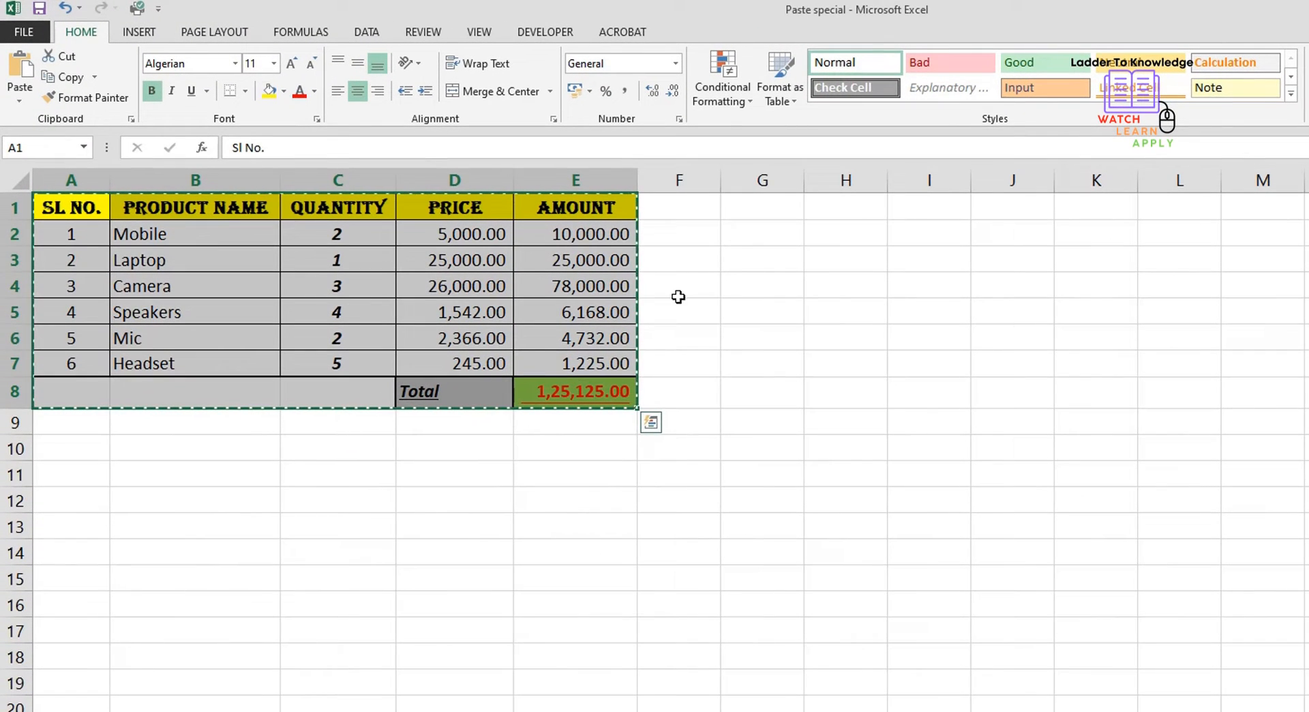
left_click(768, 200)
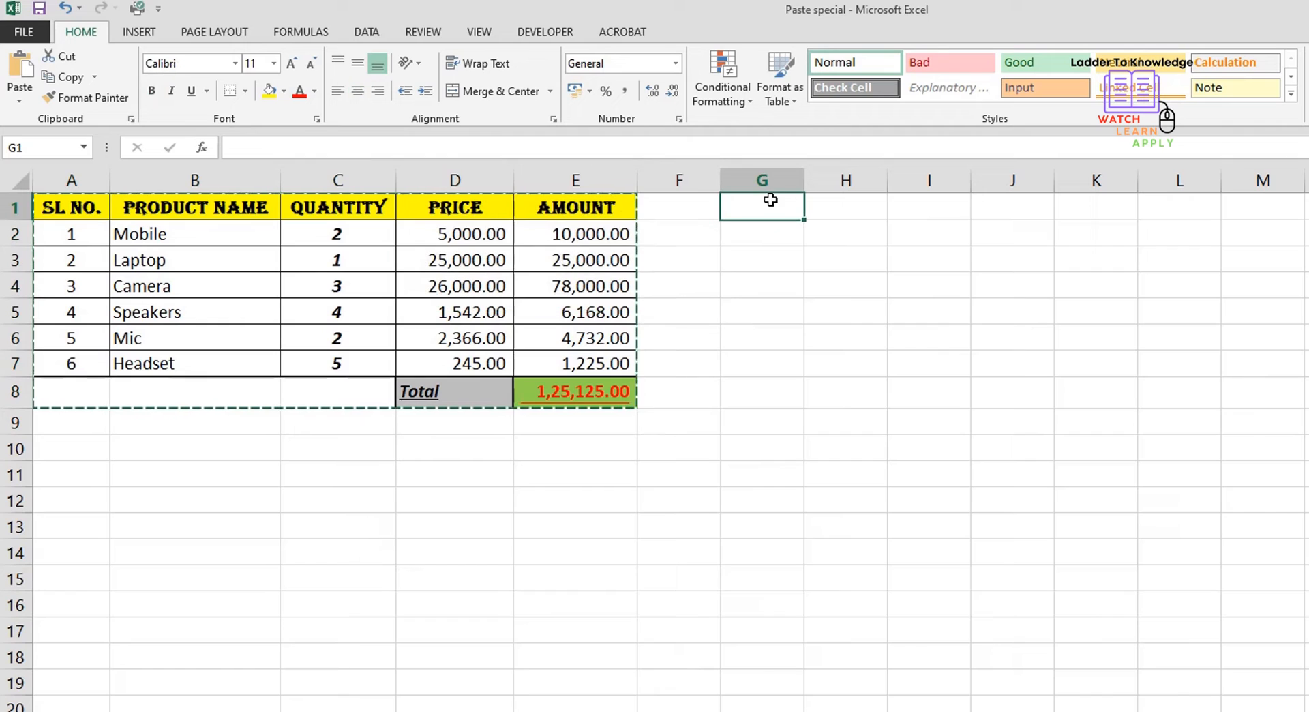
left_click(25, 104)
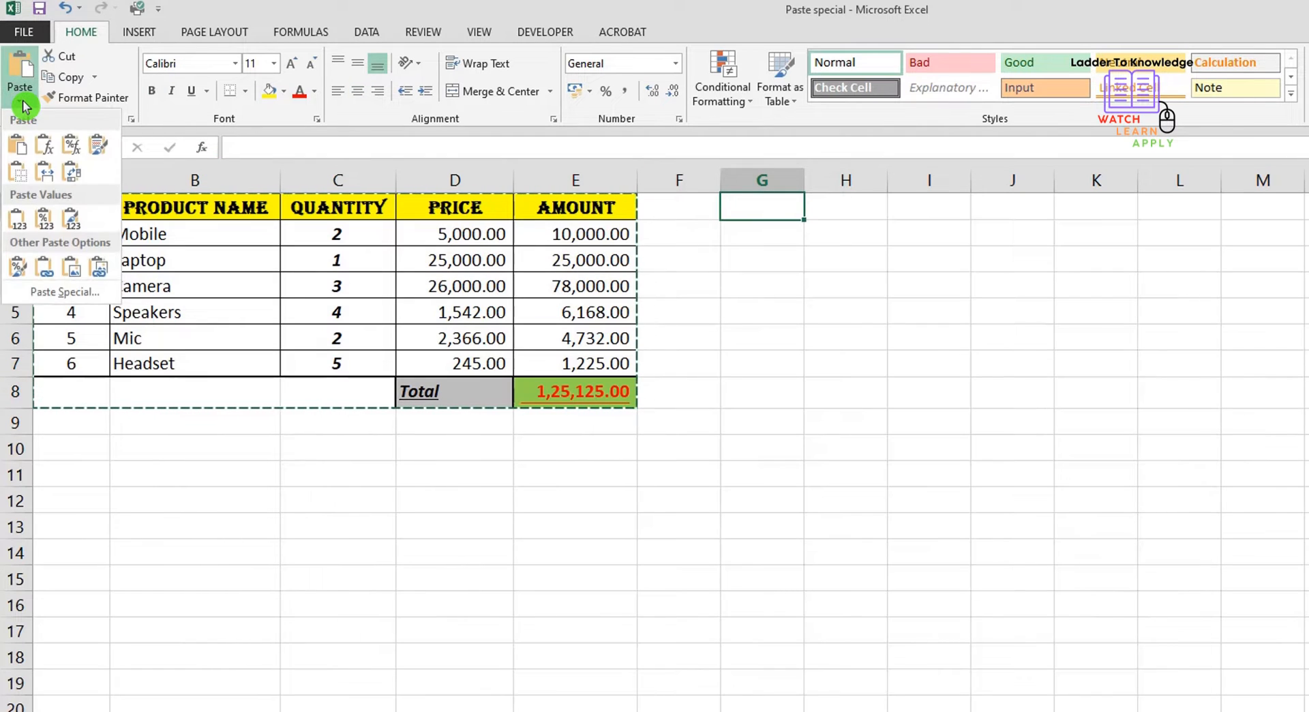
left_click(47, 179)
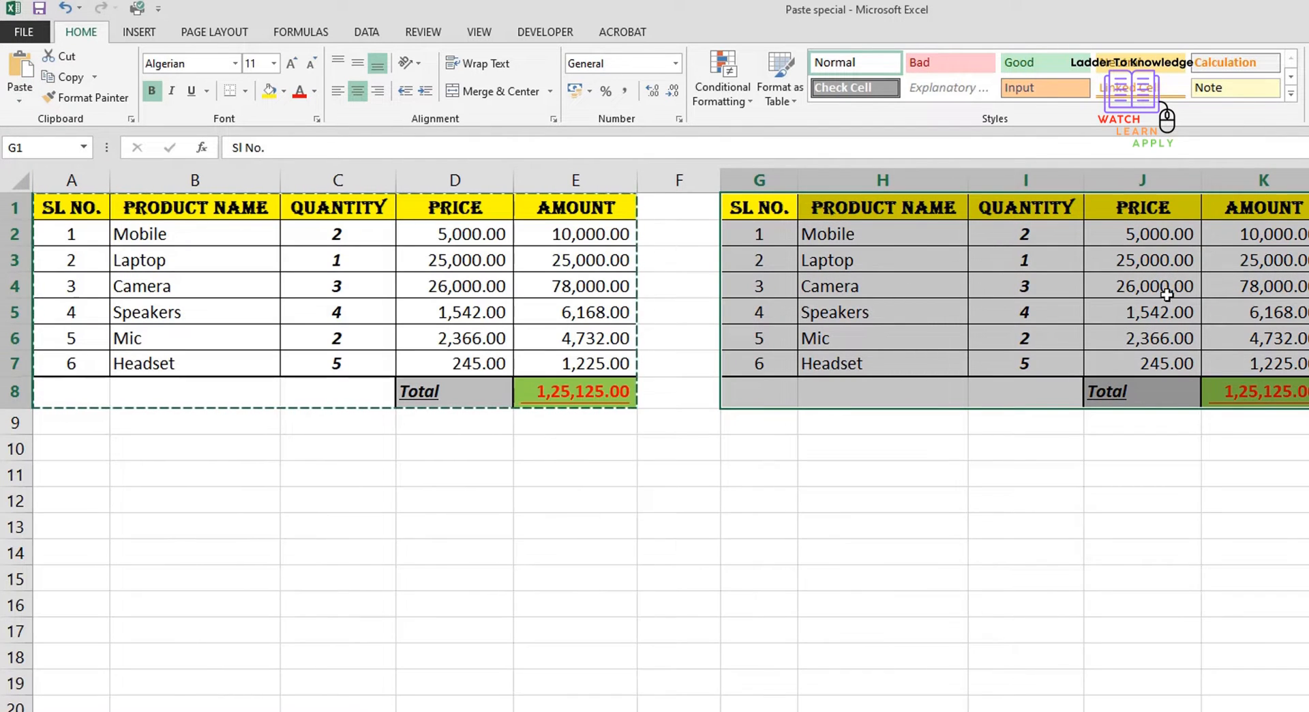
Step: Examine the price cells and Amount formulas in the table at G1, and compare them with the original table's Amount formula
left_click(1108, 289)
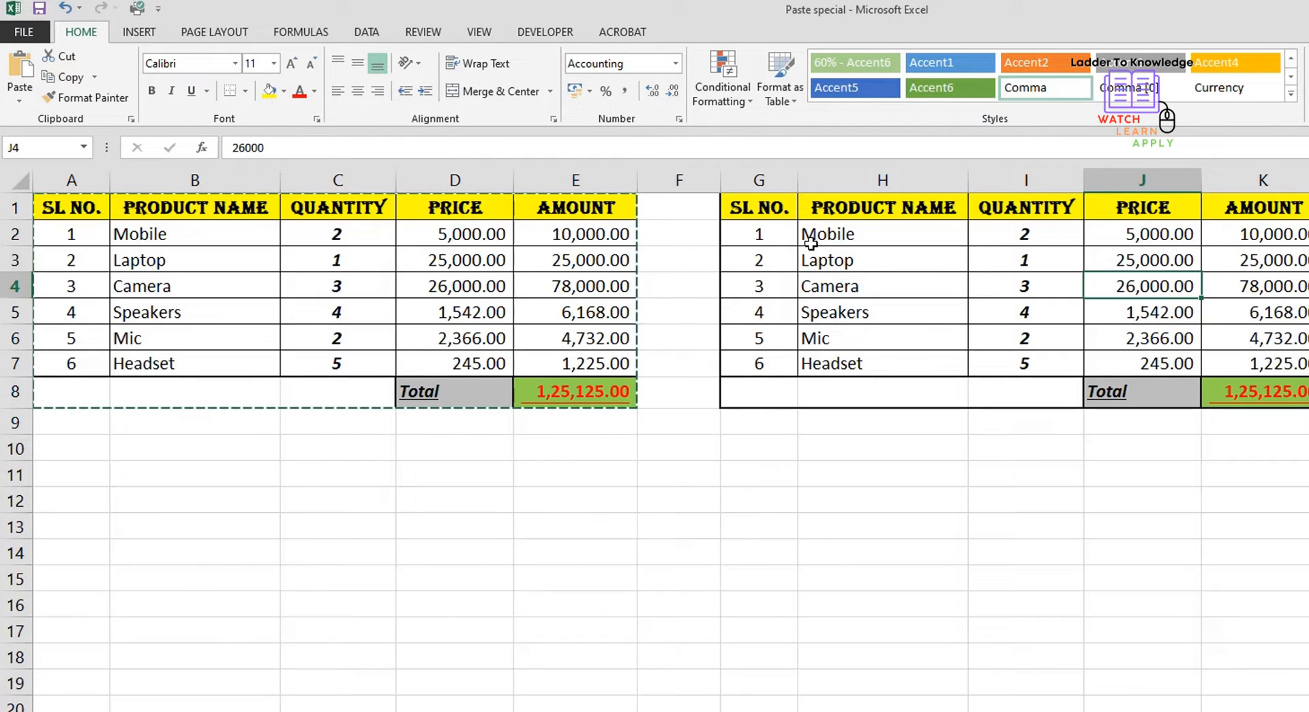
left_click(1178, 239)
left_click(1266, 240)
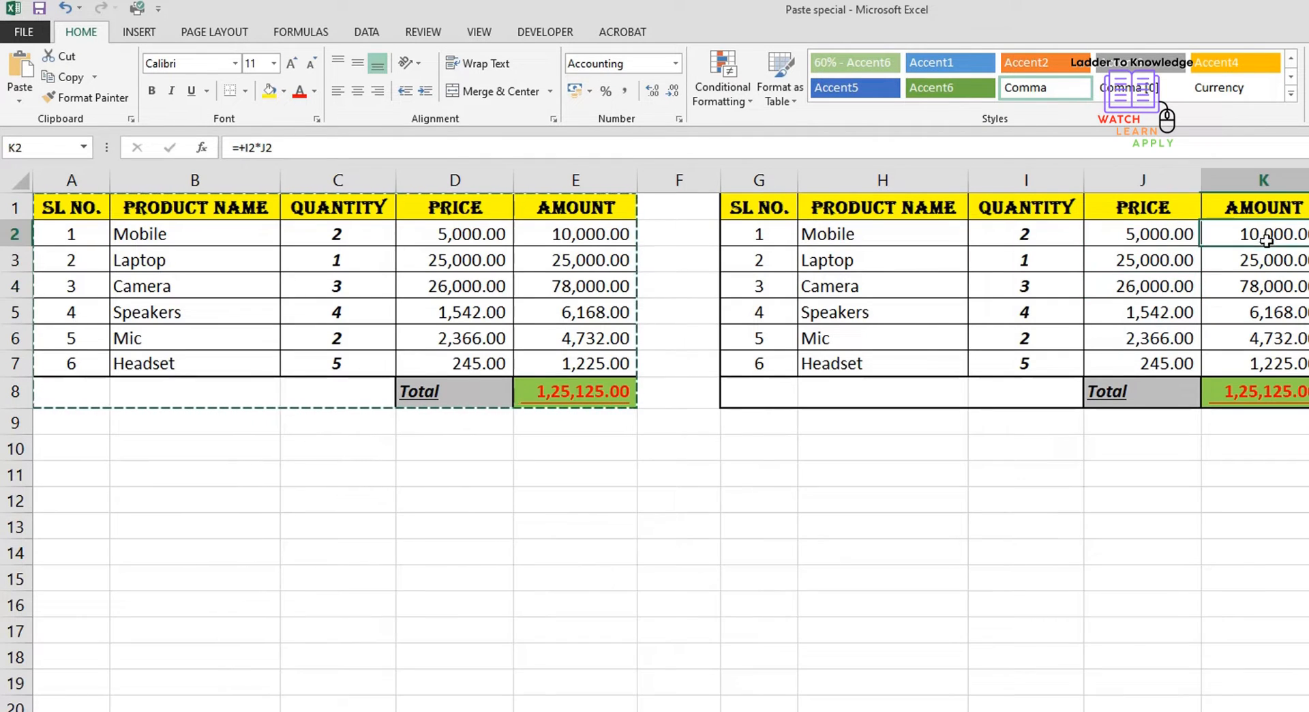
left_click(1274, 265)
left_click(1276, 315)
left_click(1276, 360)
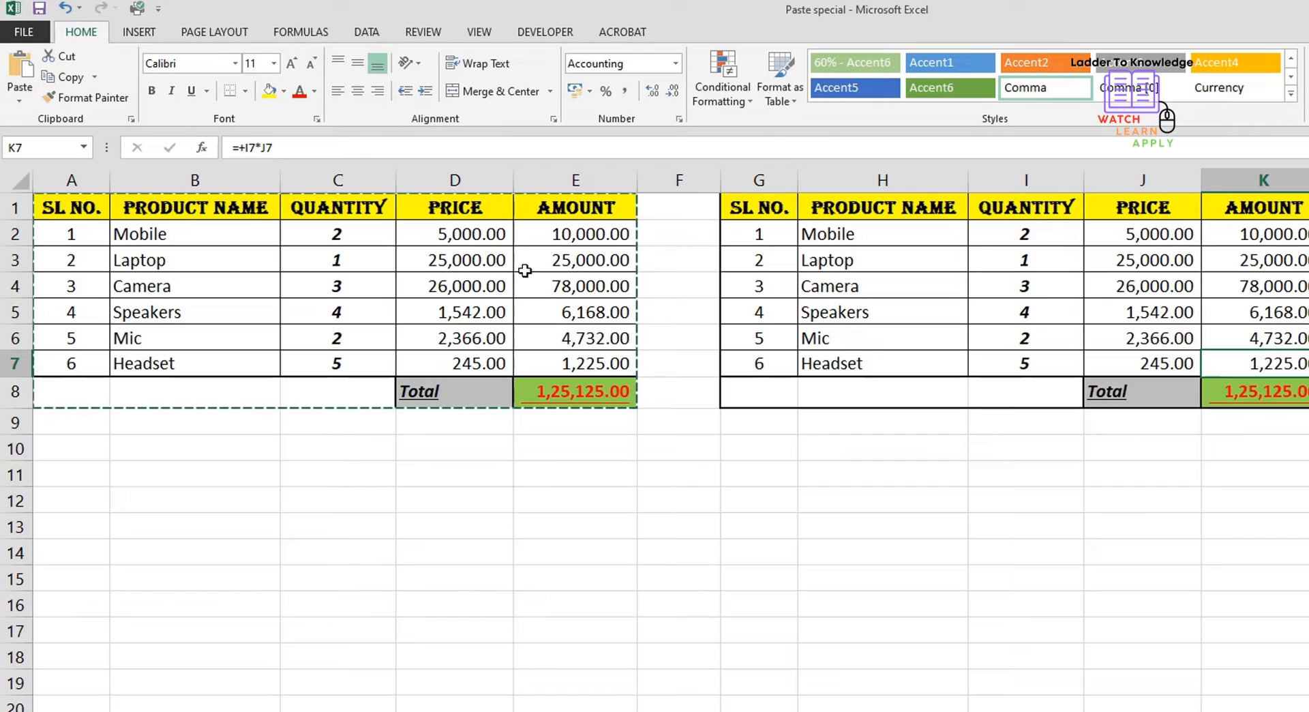
left_click(457, 249)
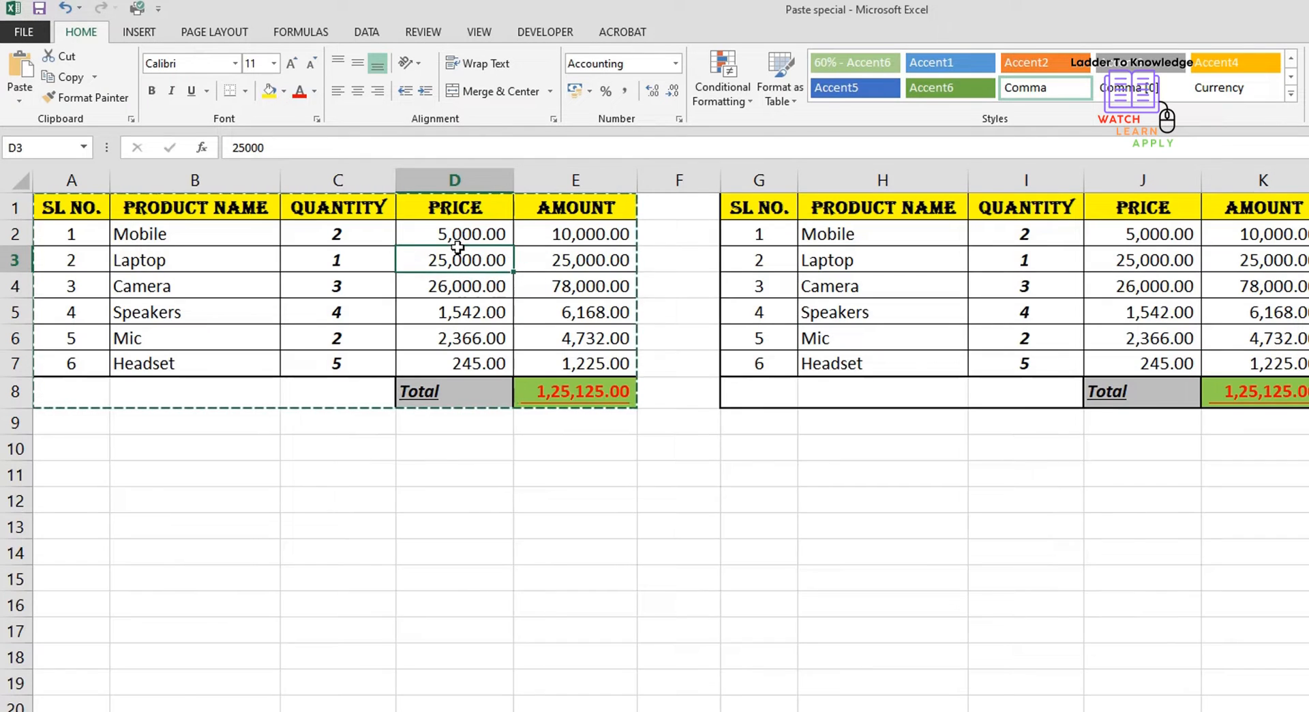
left_click(545, 231)
key("F2")
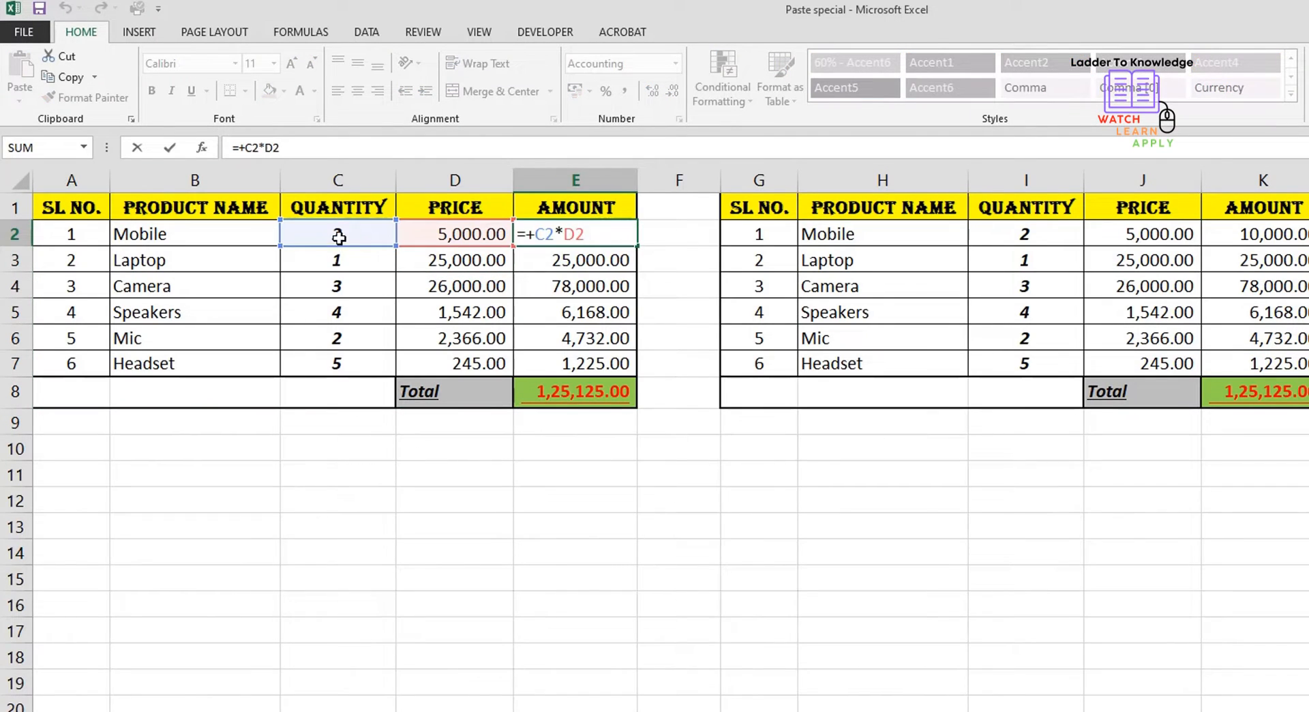
key("Escape")
left_click(1268, 235)
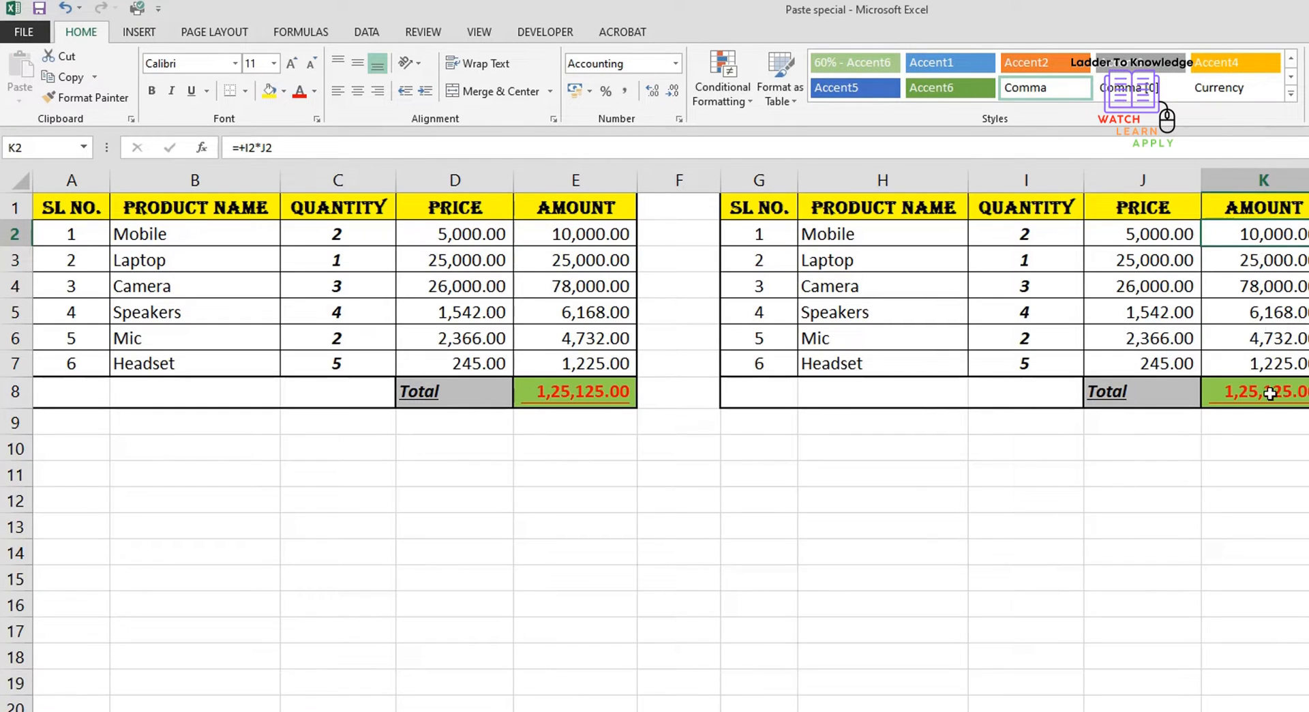
left_click_drag(763, 211, 1255, 403)
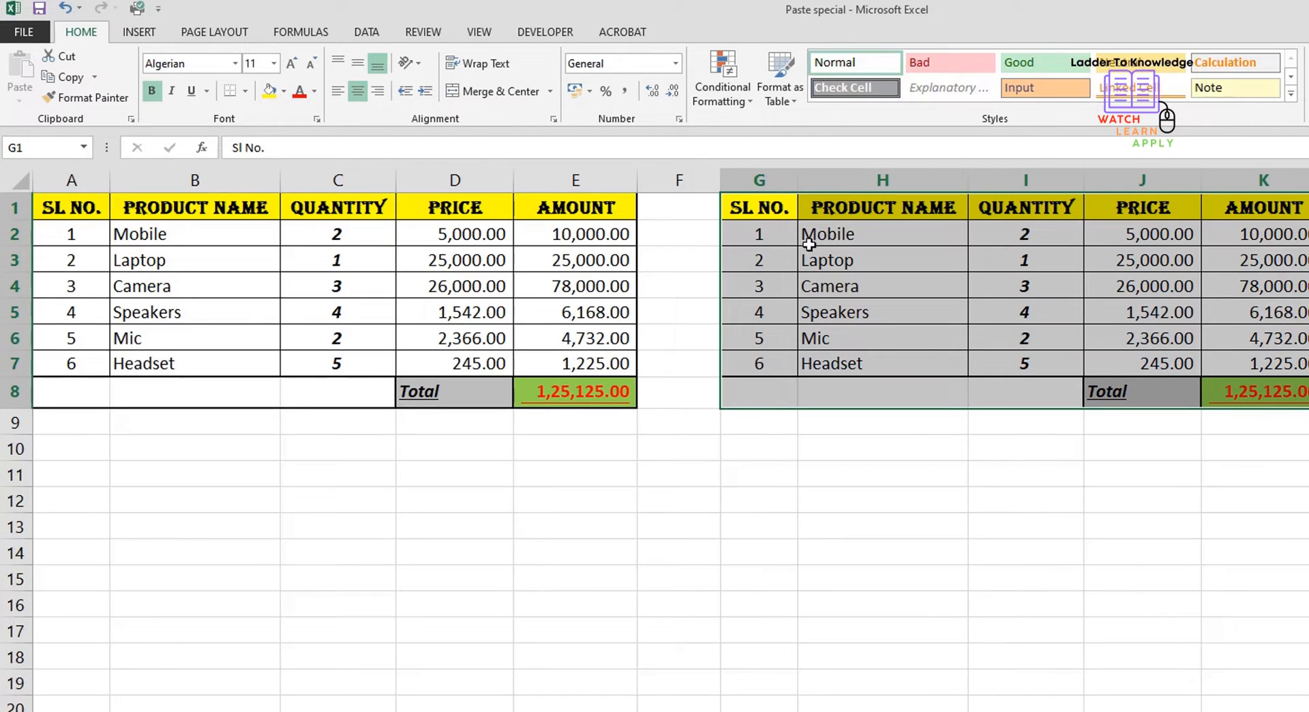
Step: Copy the product table A1:E8 again and paste it transposed at A10
left_click_drag(335, 290, 558, 386)
key("ctrl+c")
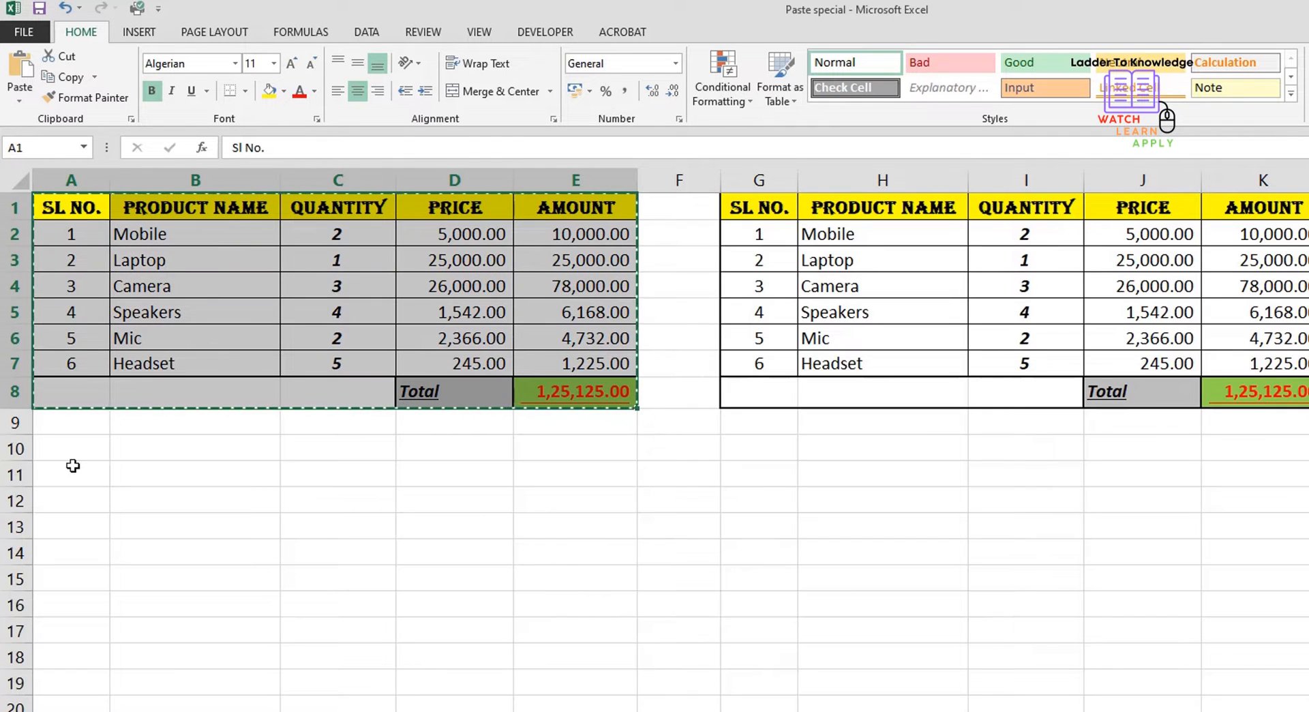
left_click(75, 453)
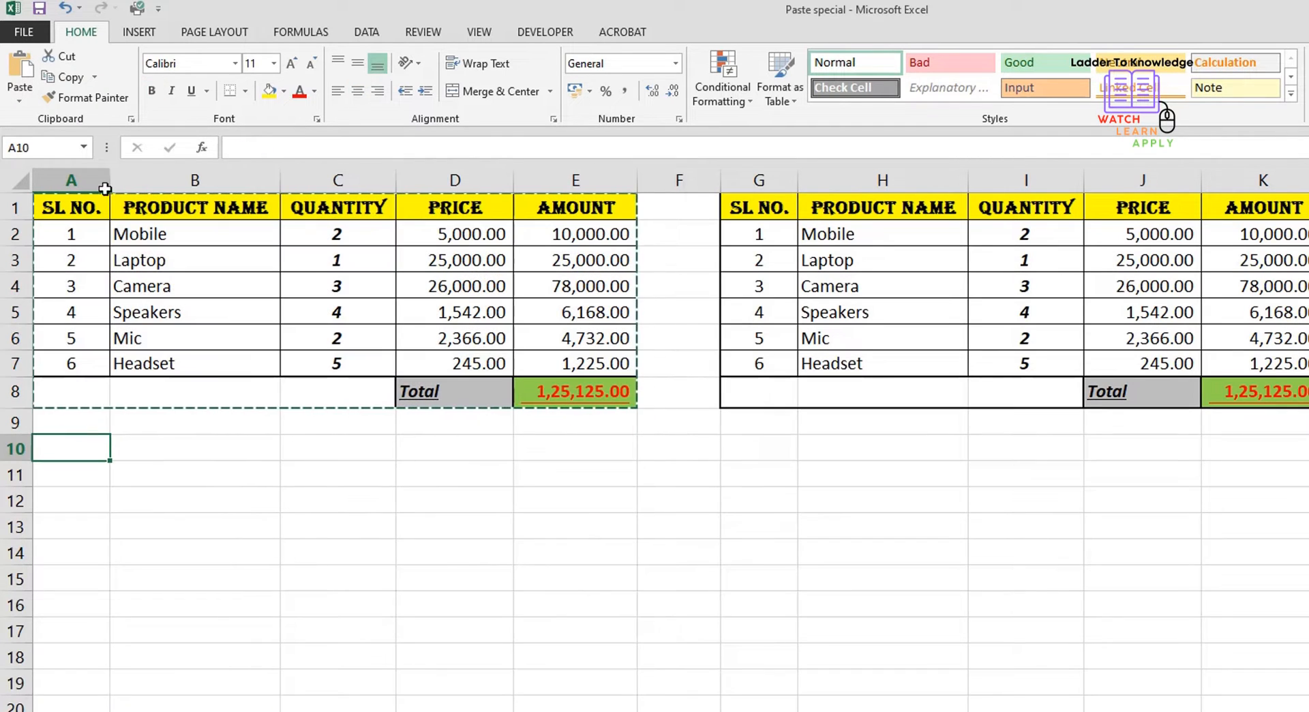
left_click(20, 103)
left_click(66, 175)
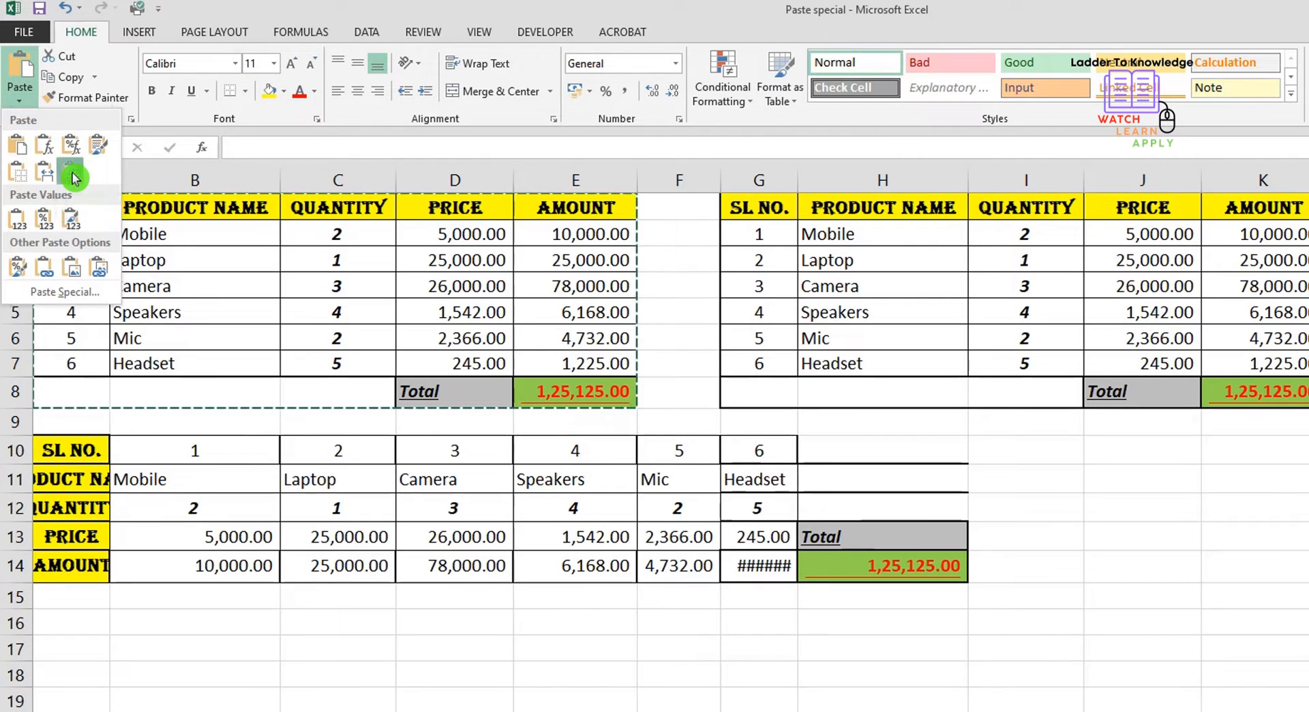
left_click(74, 177)
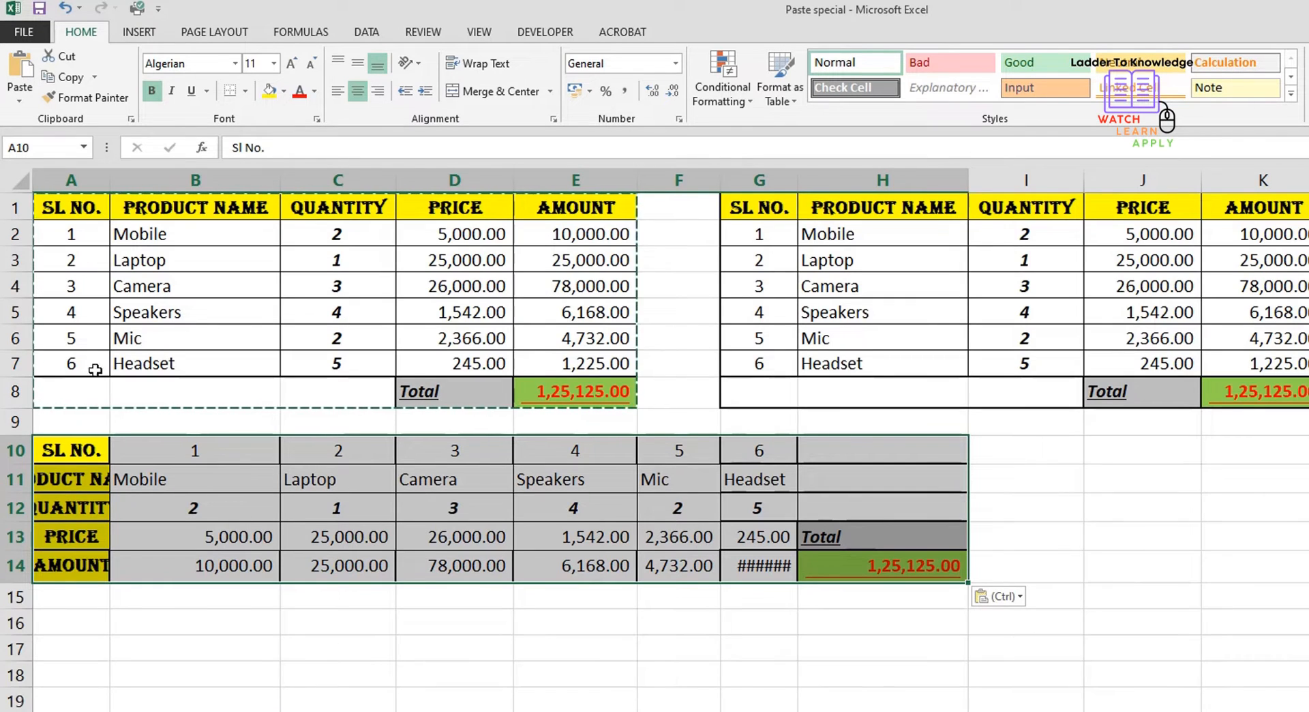
Step: Compare the original table's column headers with the row headings and values of the transposed table
left_click(72, 209)
left_click(171, 207)
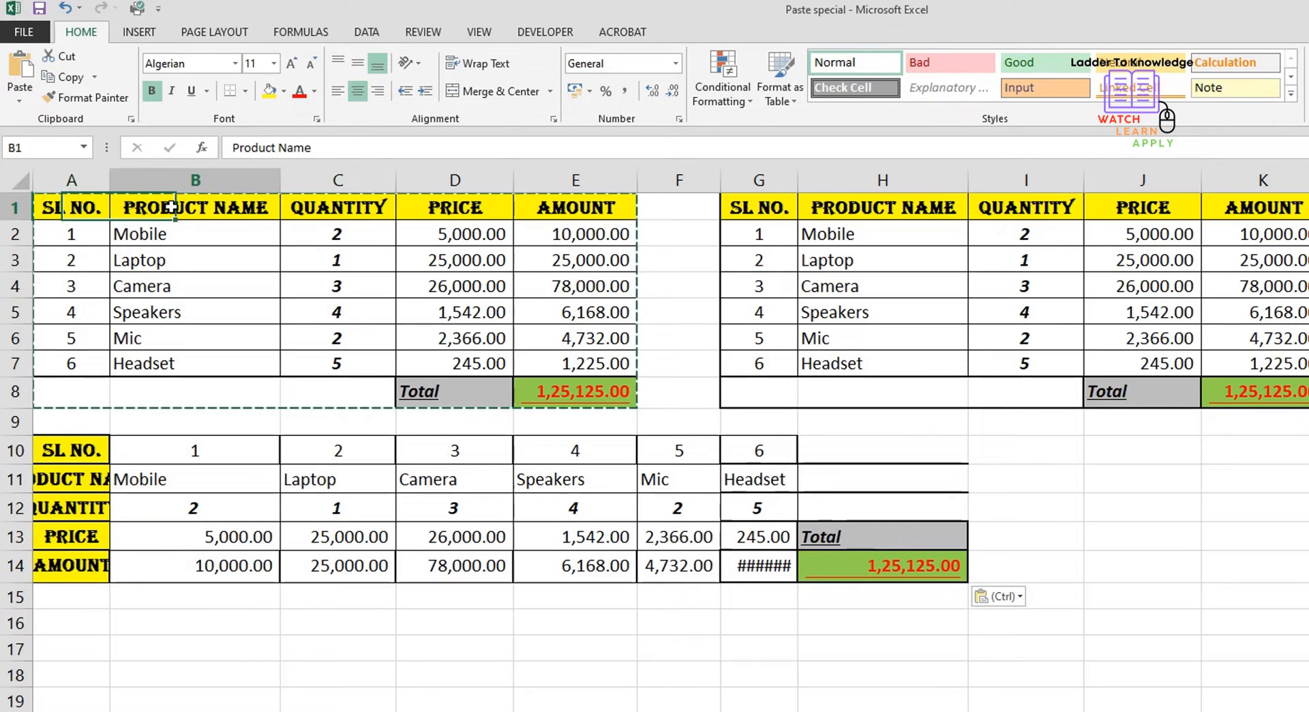
left_click(332, 208)
left_click(471, 209)
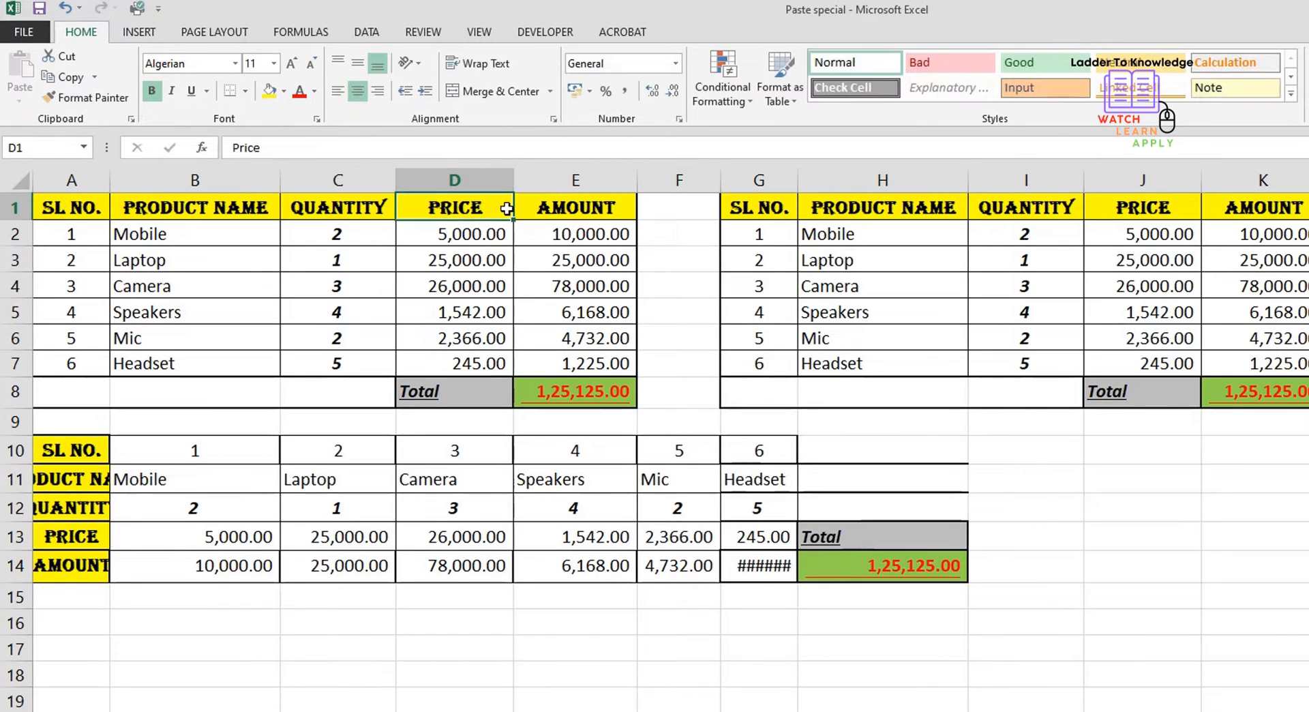
left_click(521, 209)
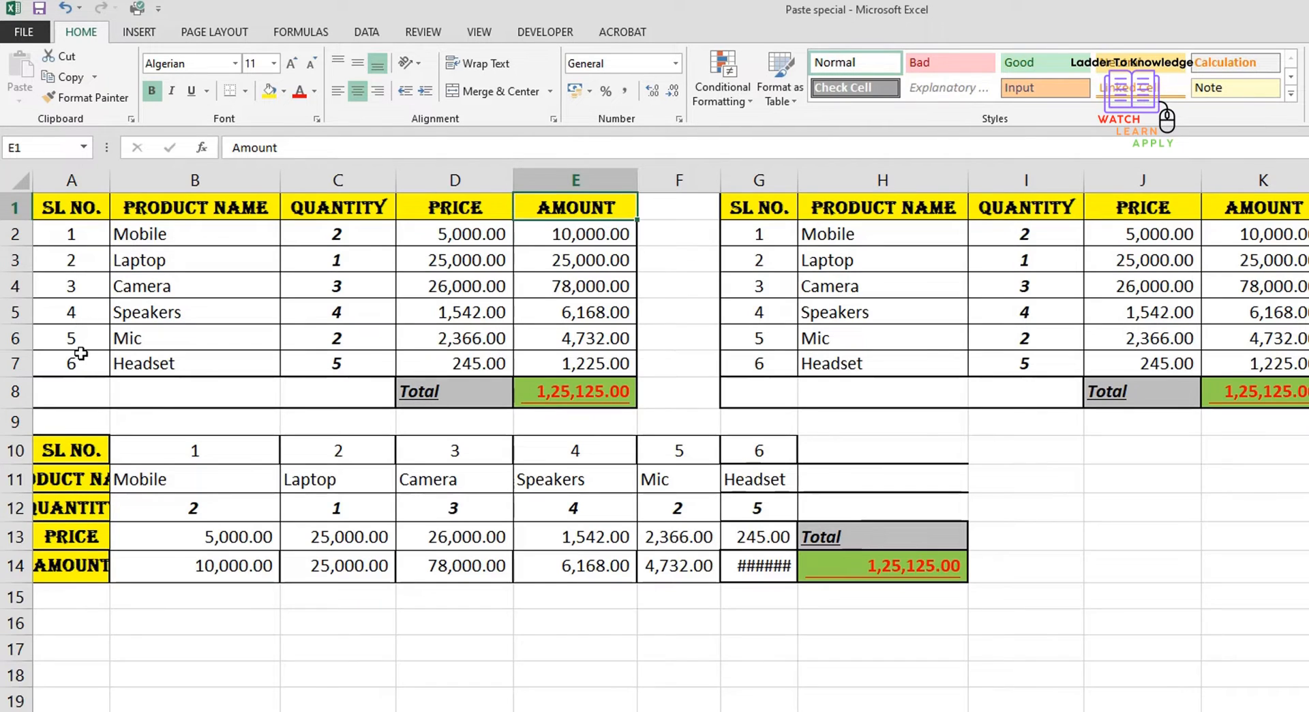
left_click(133, 456)
left_click_drag(377, 462, 753, 450)
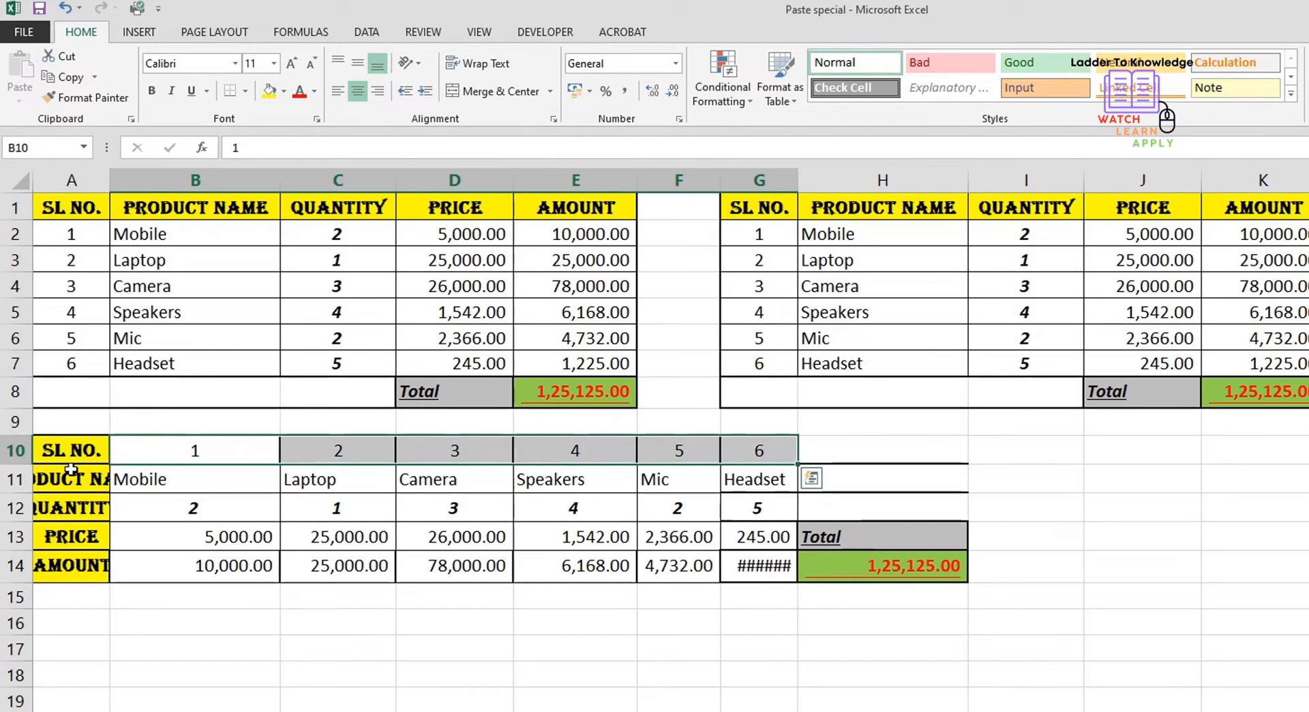
left_click_drag(116, 450, 757, 509)
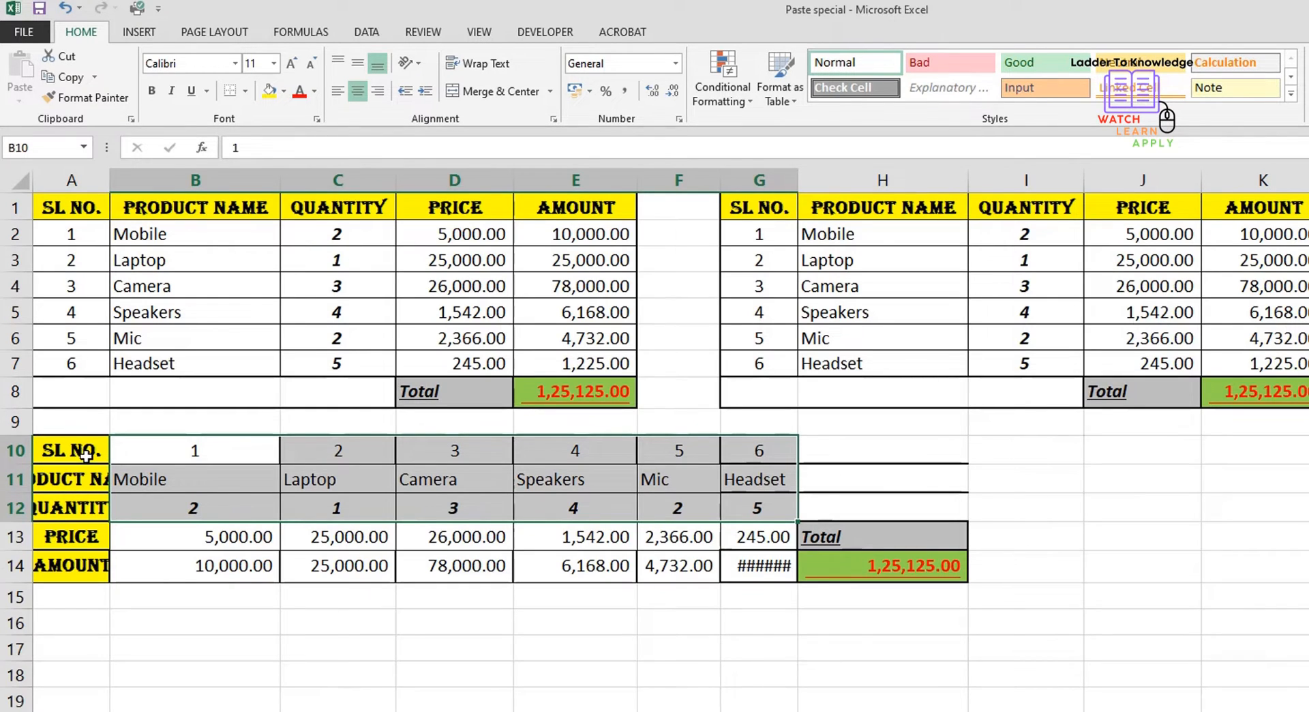
left_click_drag(85, 454, 857, 567)
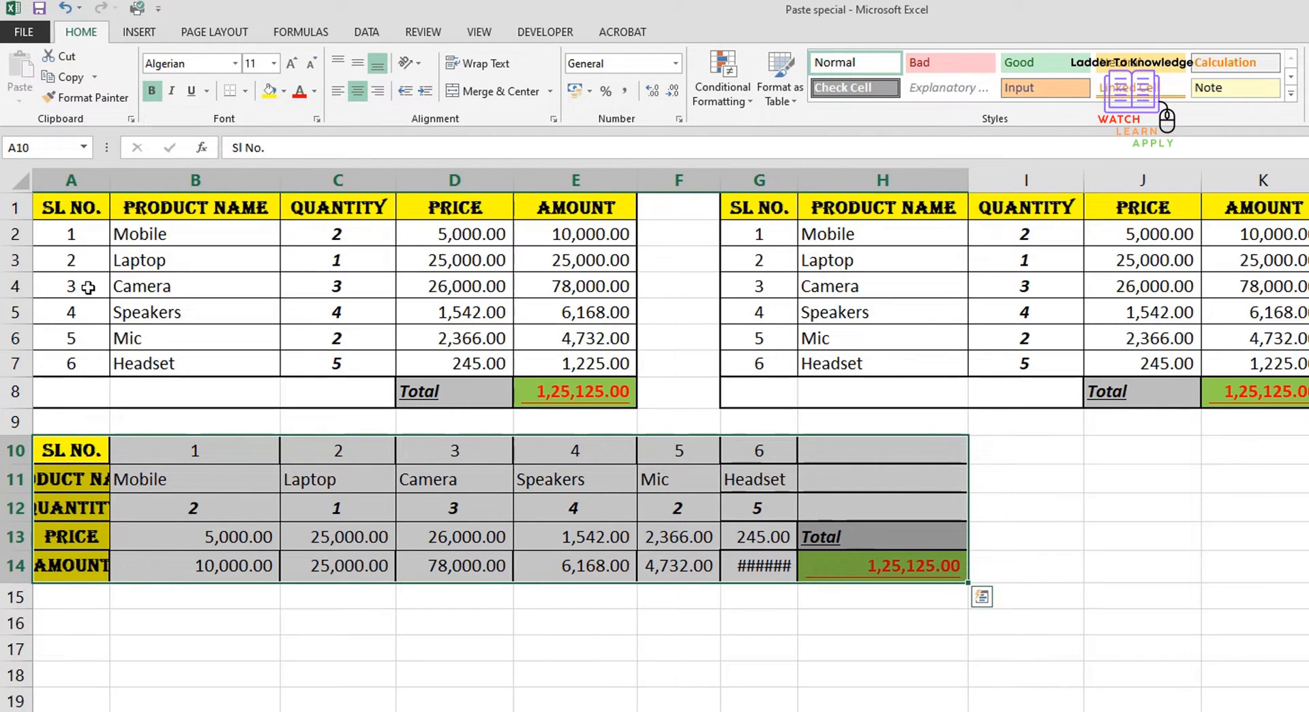
Step: Copy the product table A1:E8, paste only its values at A16, and inspect the pasted price cells
left_click_drag(71, 207, 578, 388)
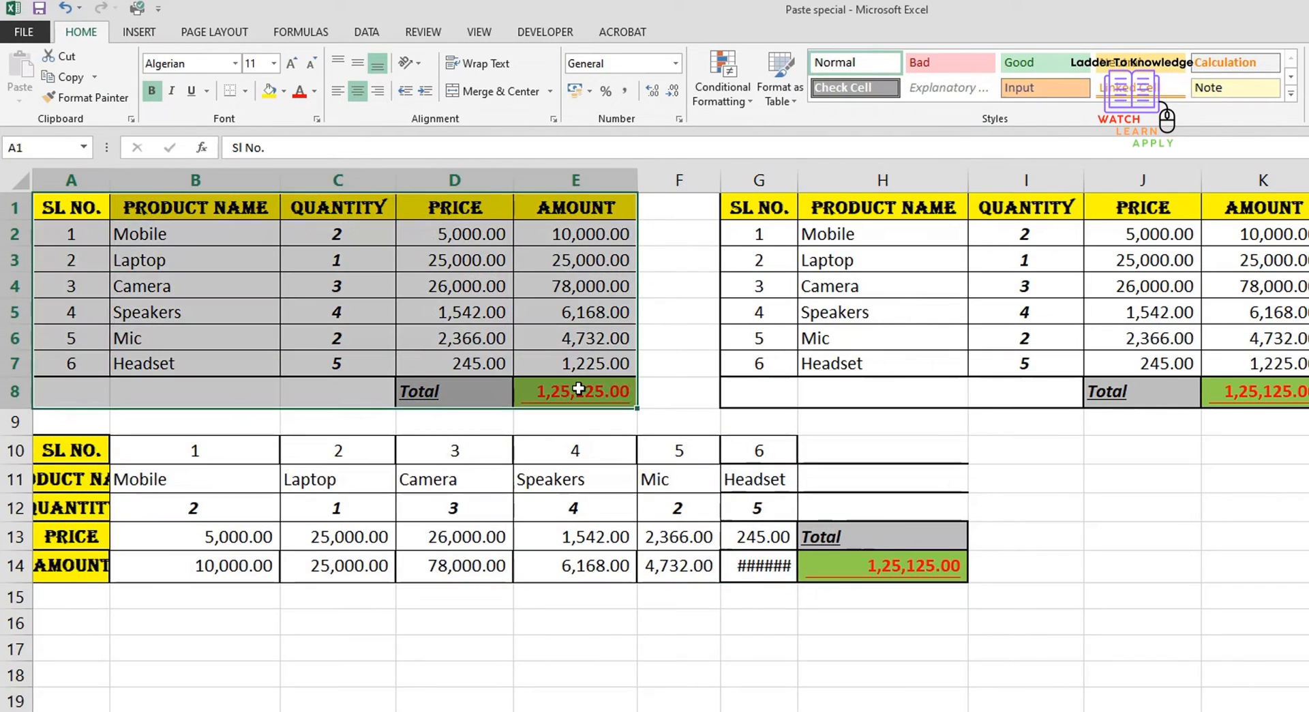
key("ctrl+c")
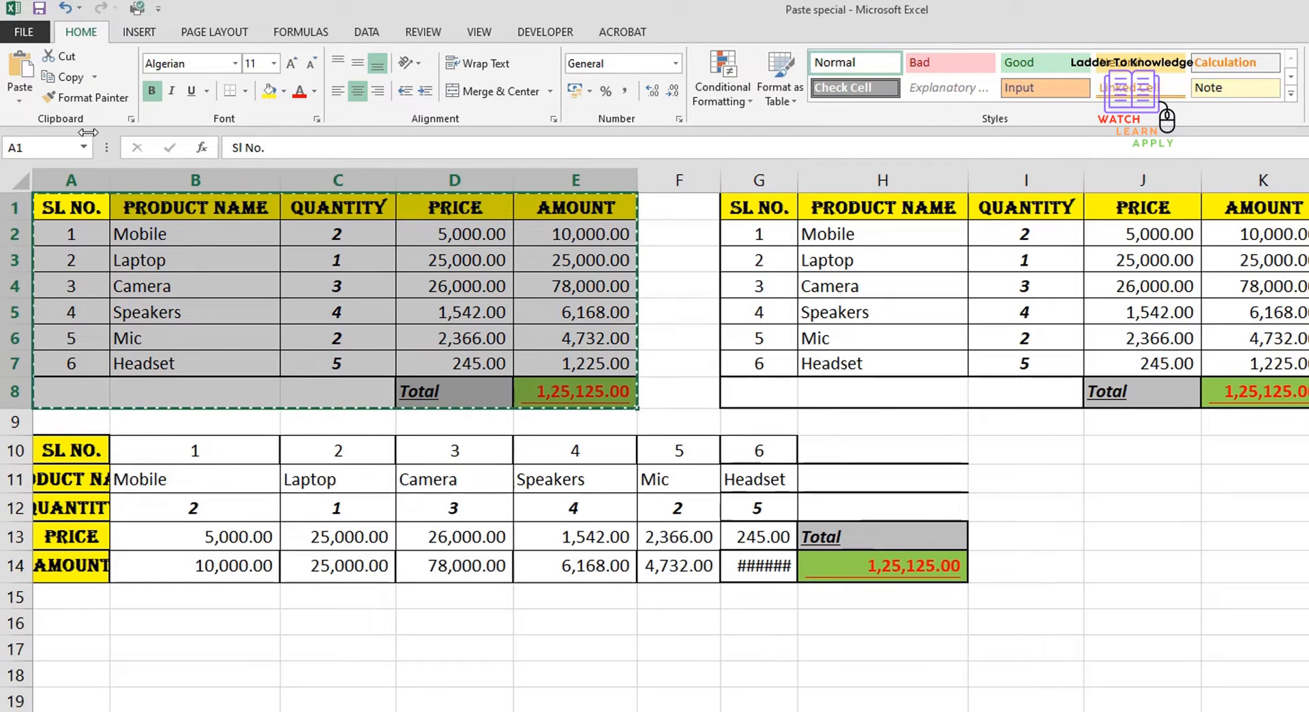
left_click(19, 101)
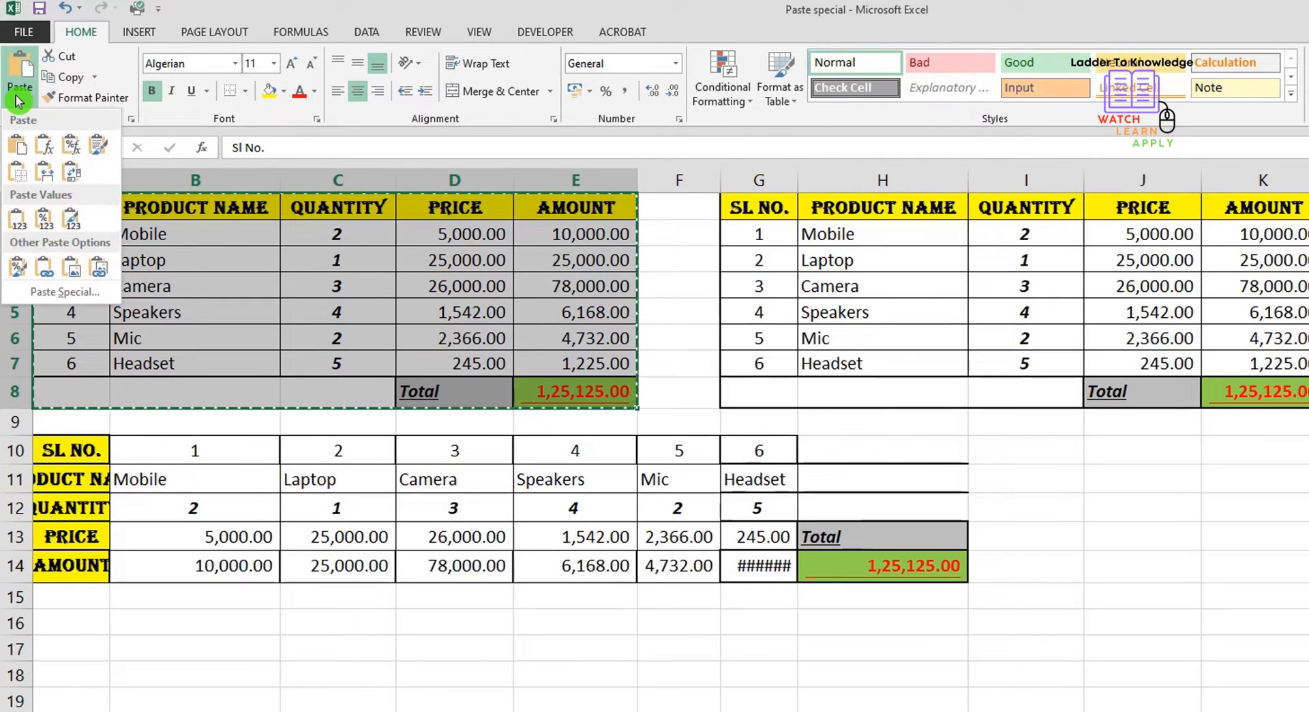
left_click(22, 218)
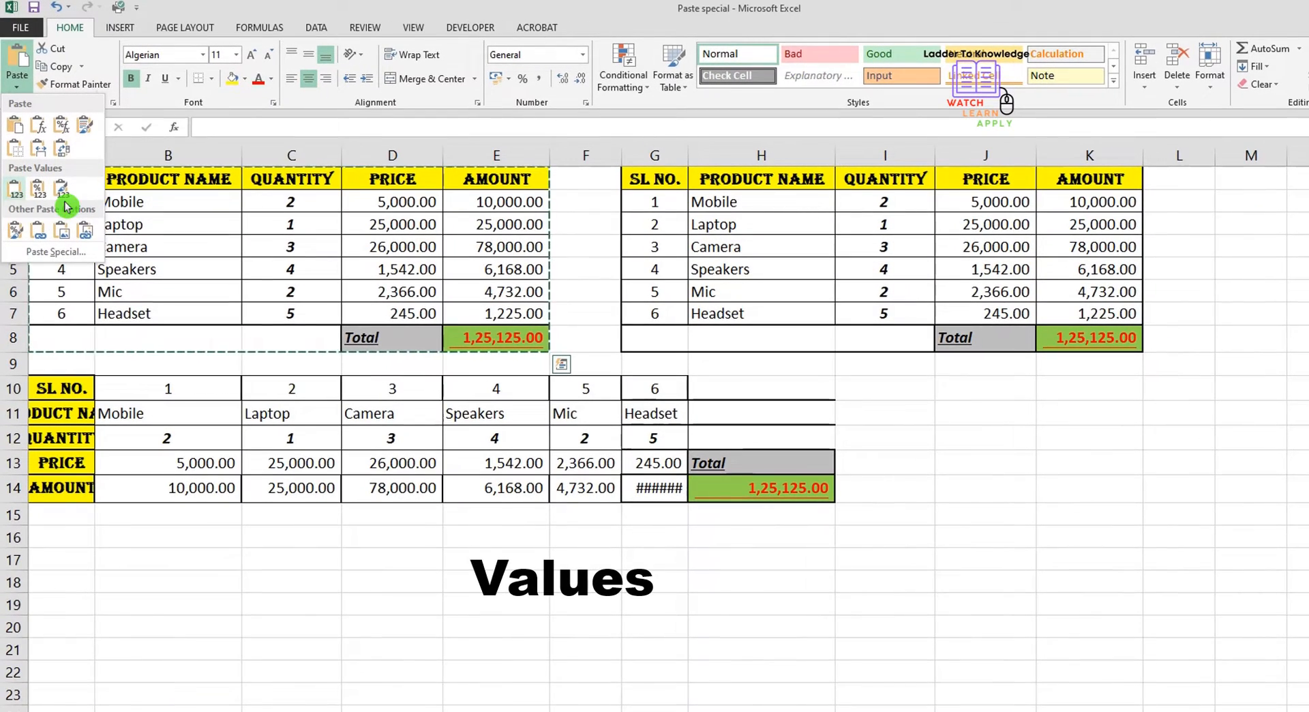
left_click(66, 537)
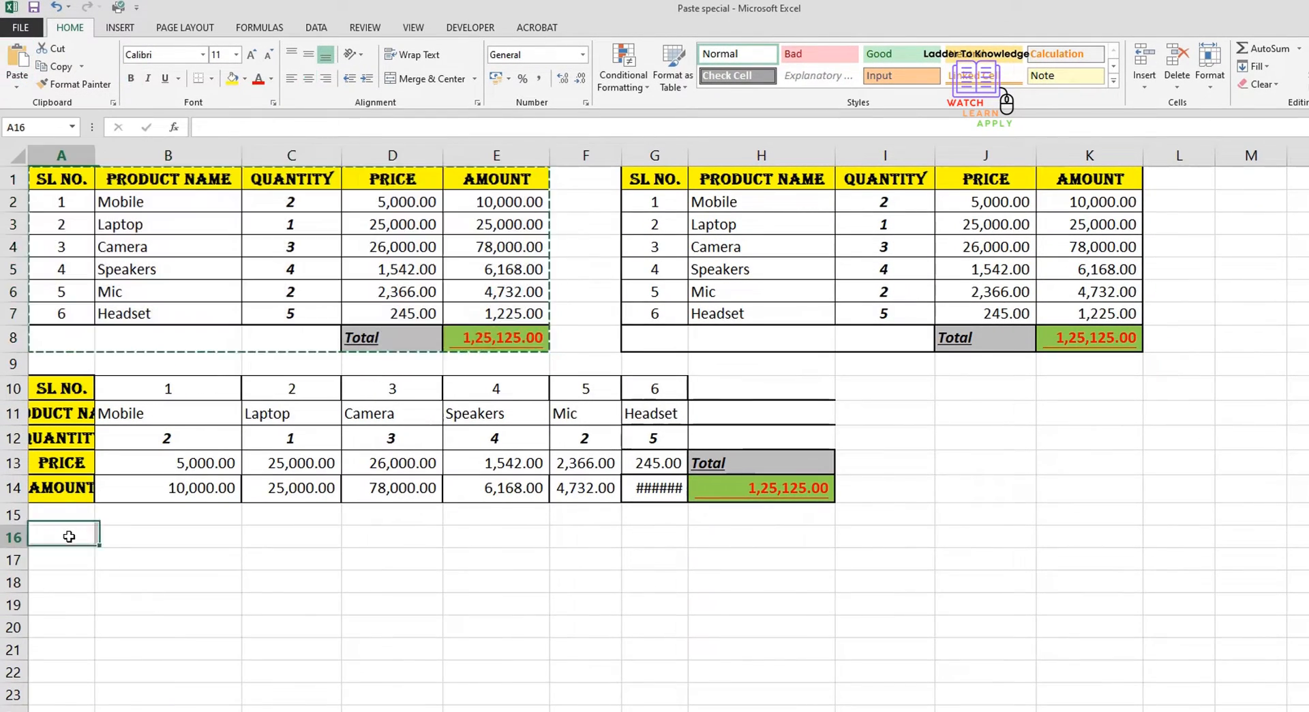
left_click(25, 86)
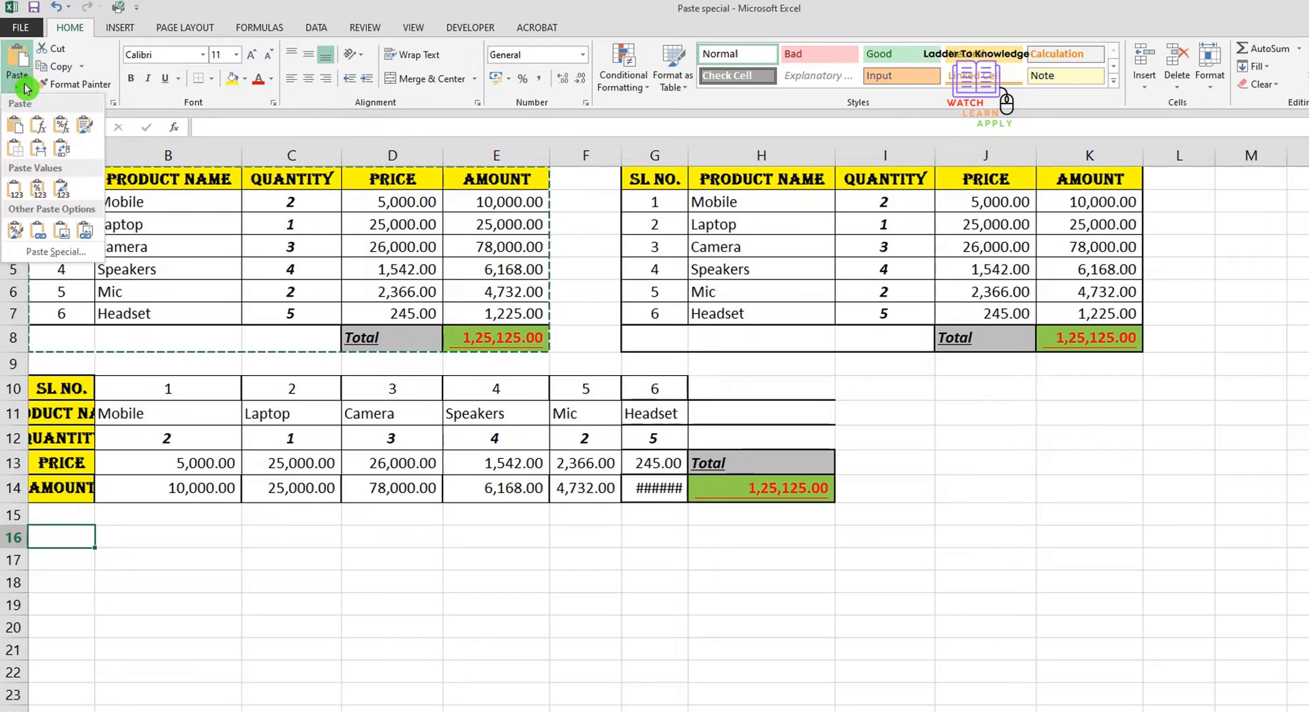
left_click(15, 198)
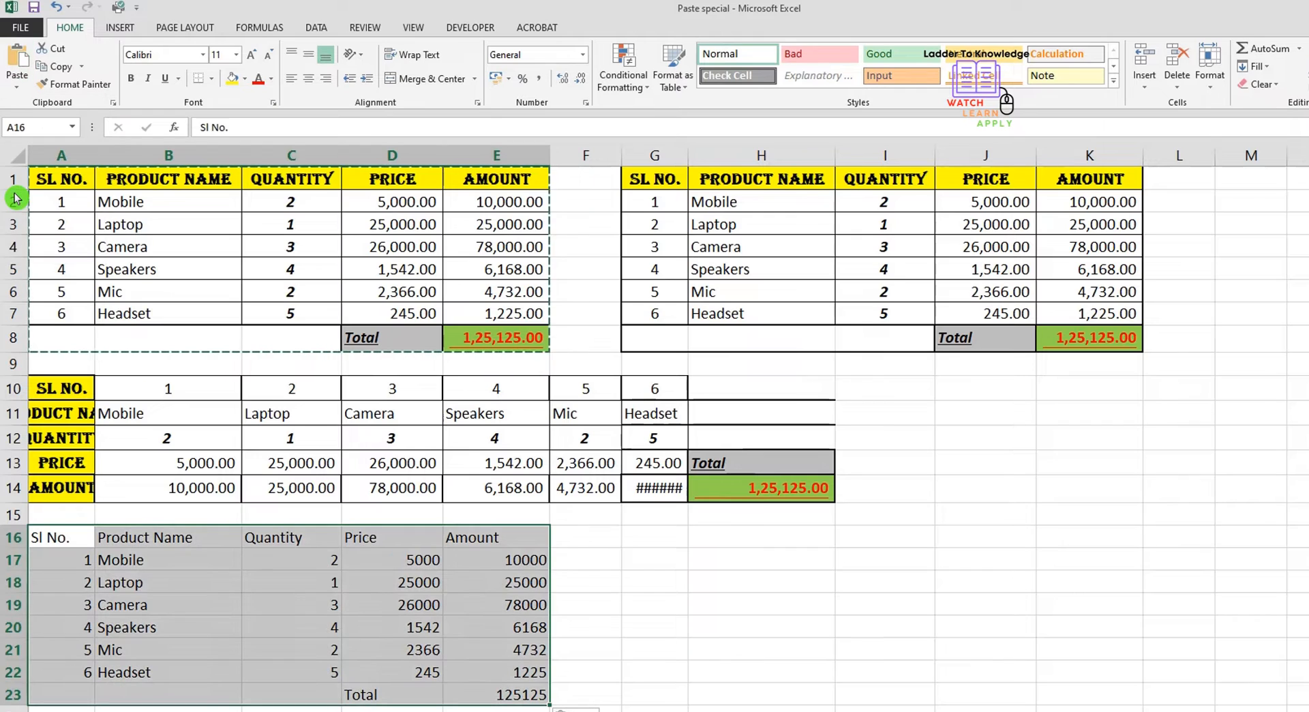
left_click(431, 627)
left_click(412, 576)
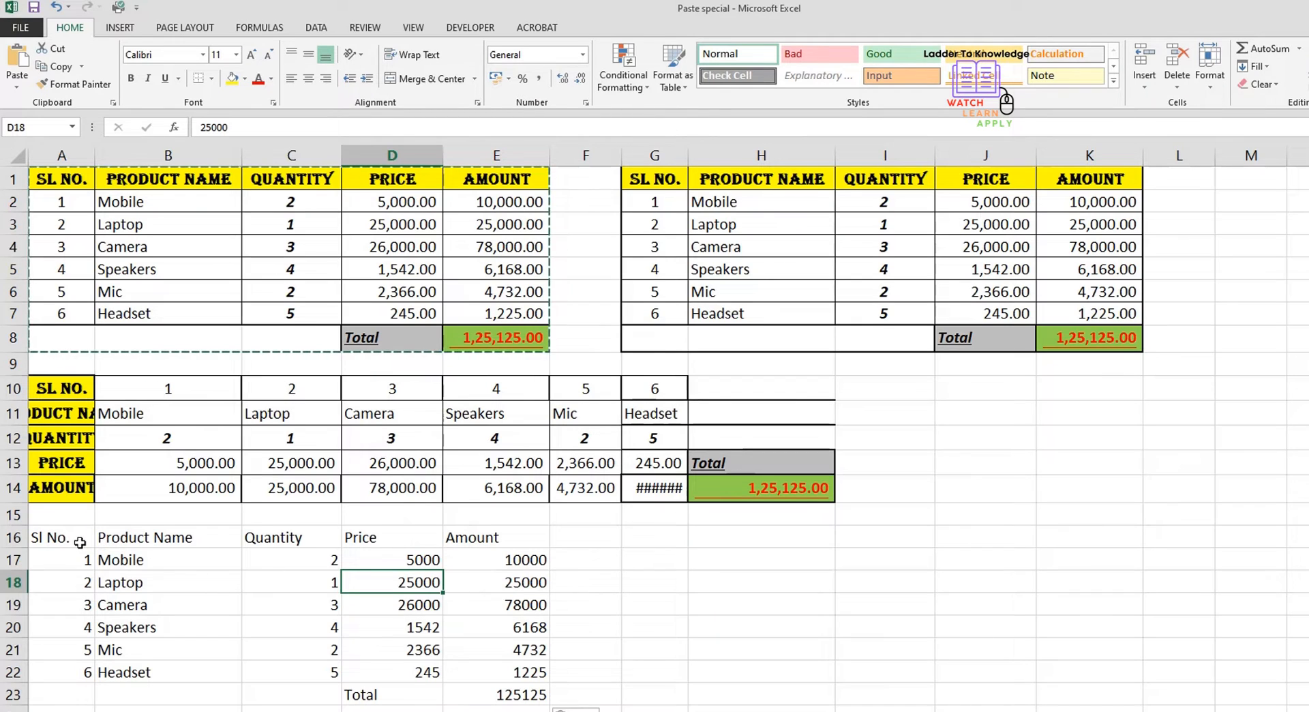
mouse_move(79, 540)
left_mouse_down()
mouse_move(438, 625)
mouse_move(539, 675)
mouse_move(523, 693)
left_mouse_up()
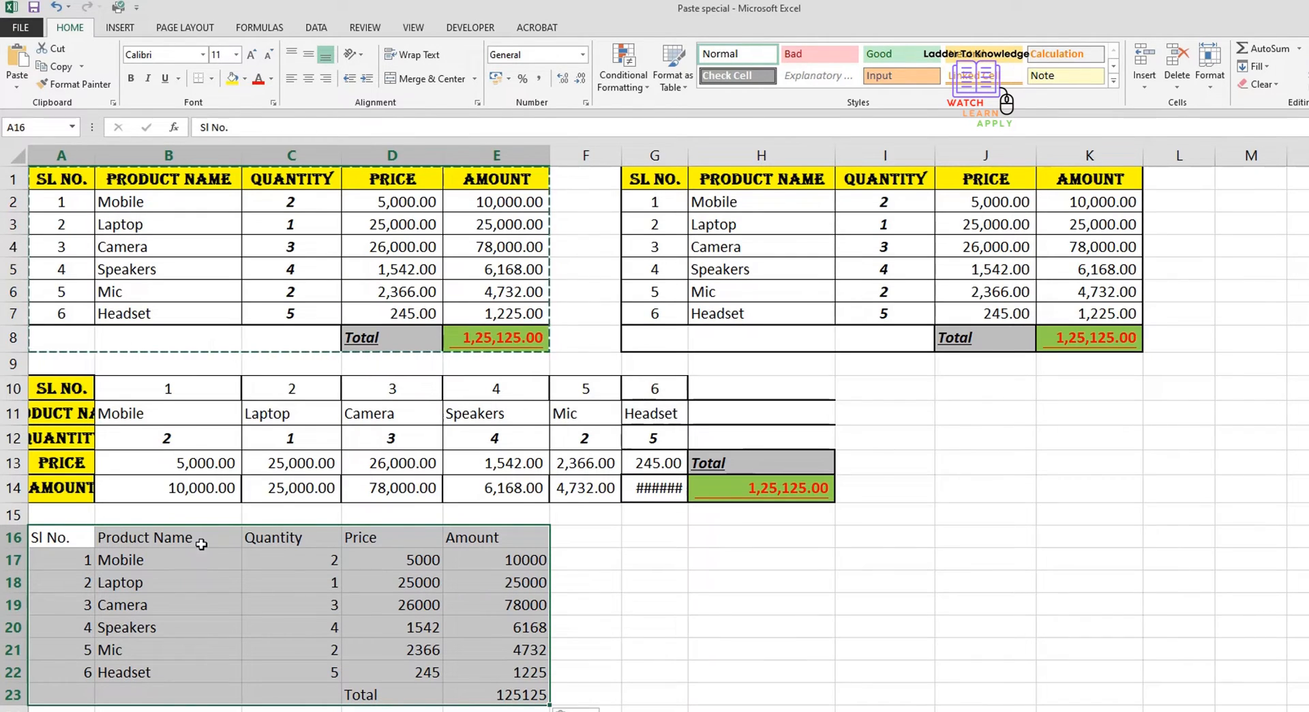
Step: Delete rows 10 to 23 and columns G to L to remove the pasted tables
left_click_drag(102, 383, 113, 486)
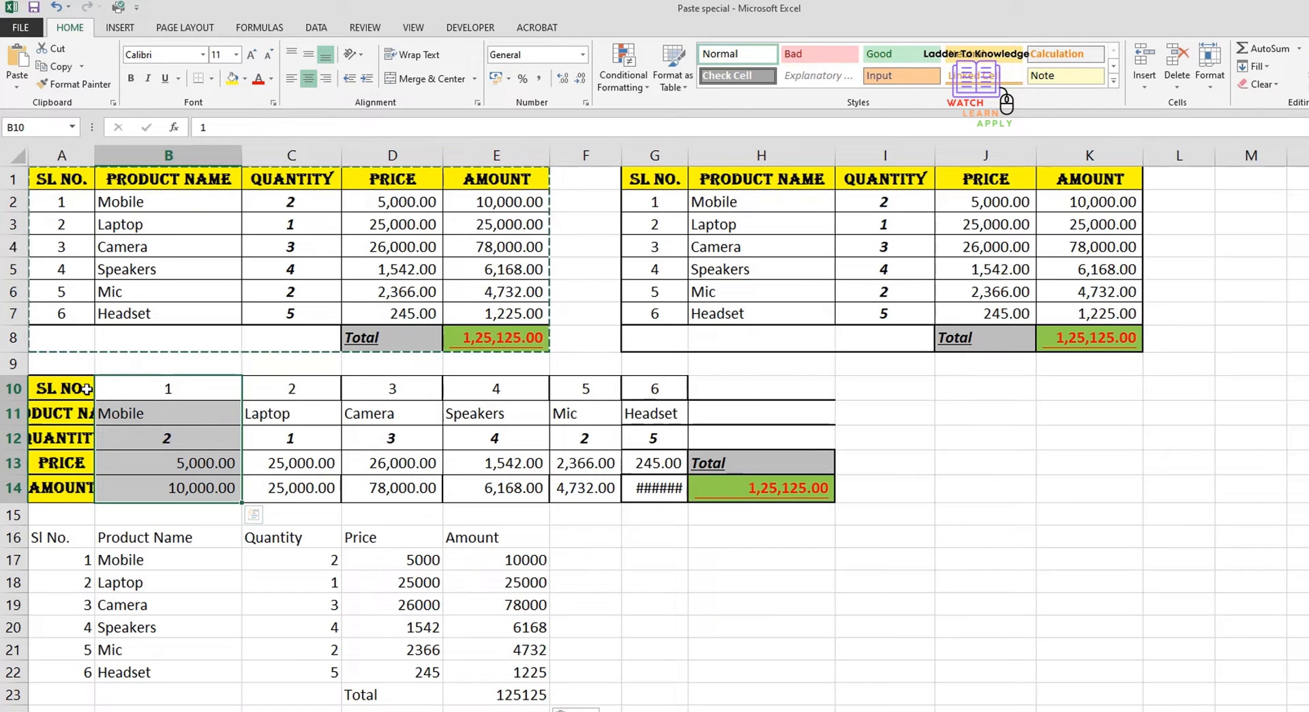
left_click_drag(80, 387, 81, 661)
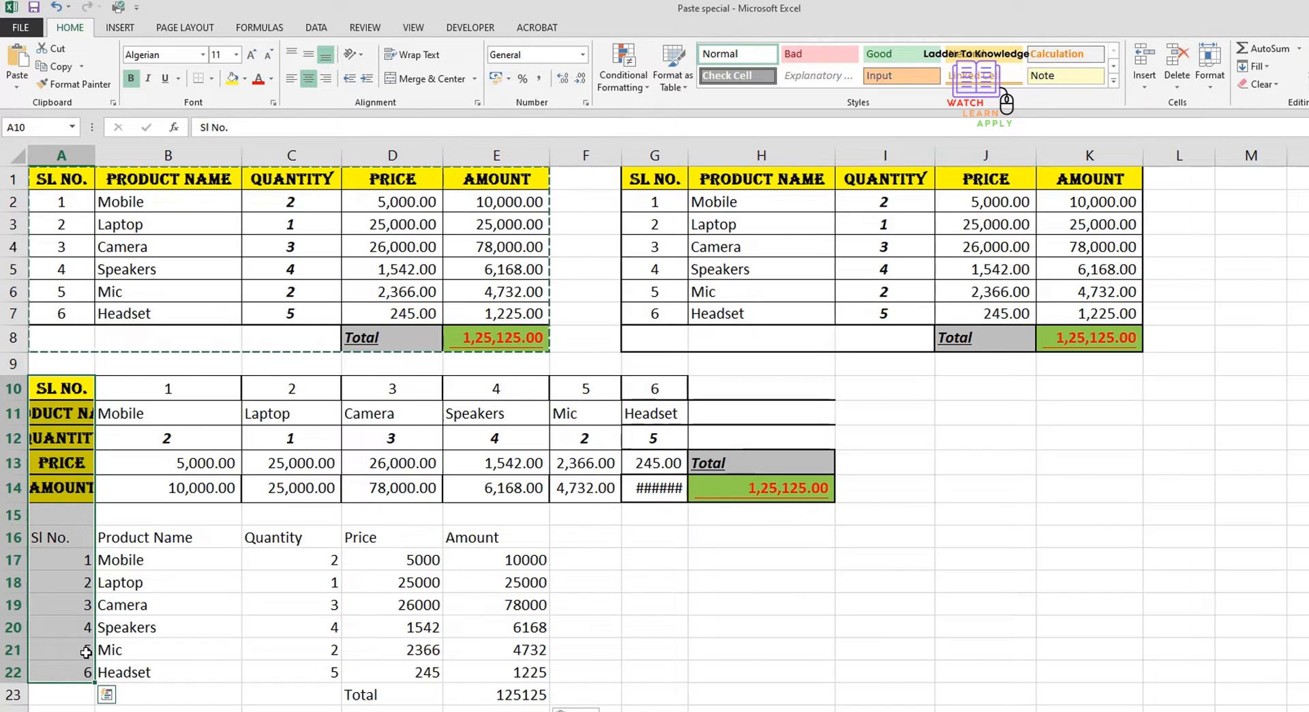
key("shift+space")
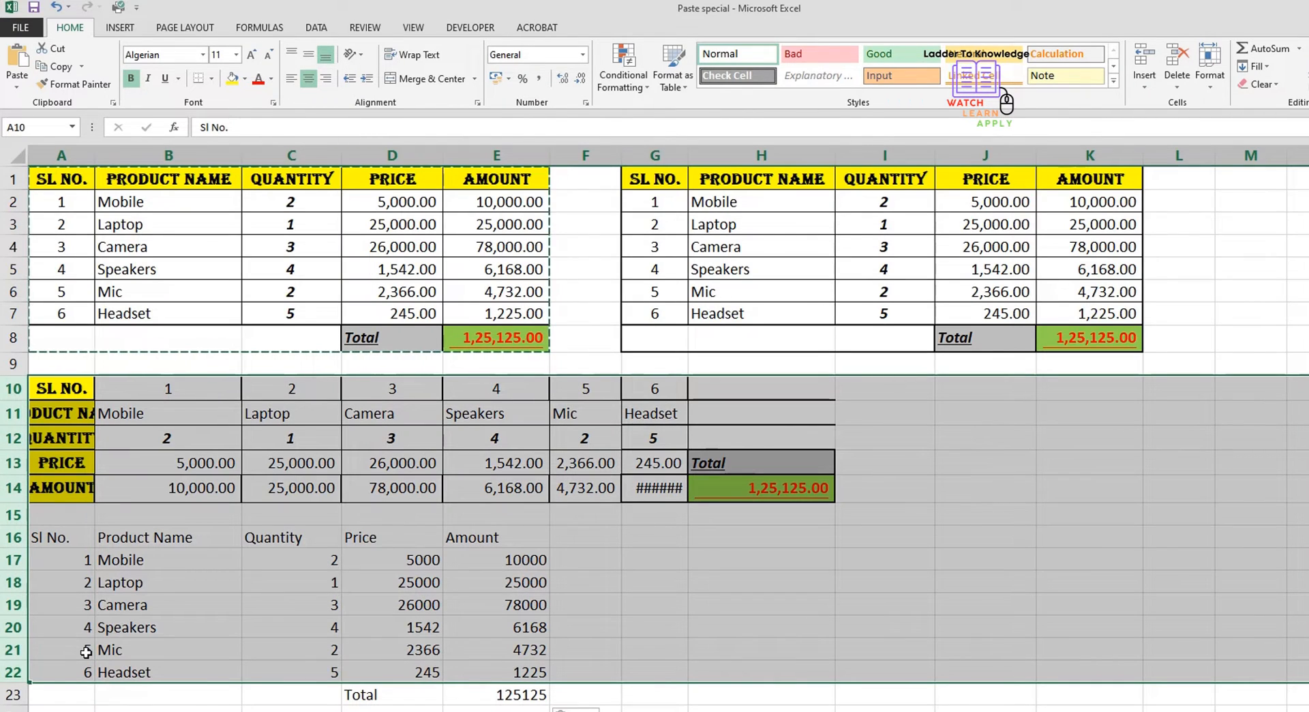
key("shift+Down")
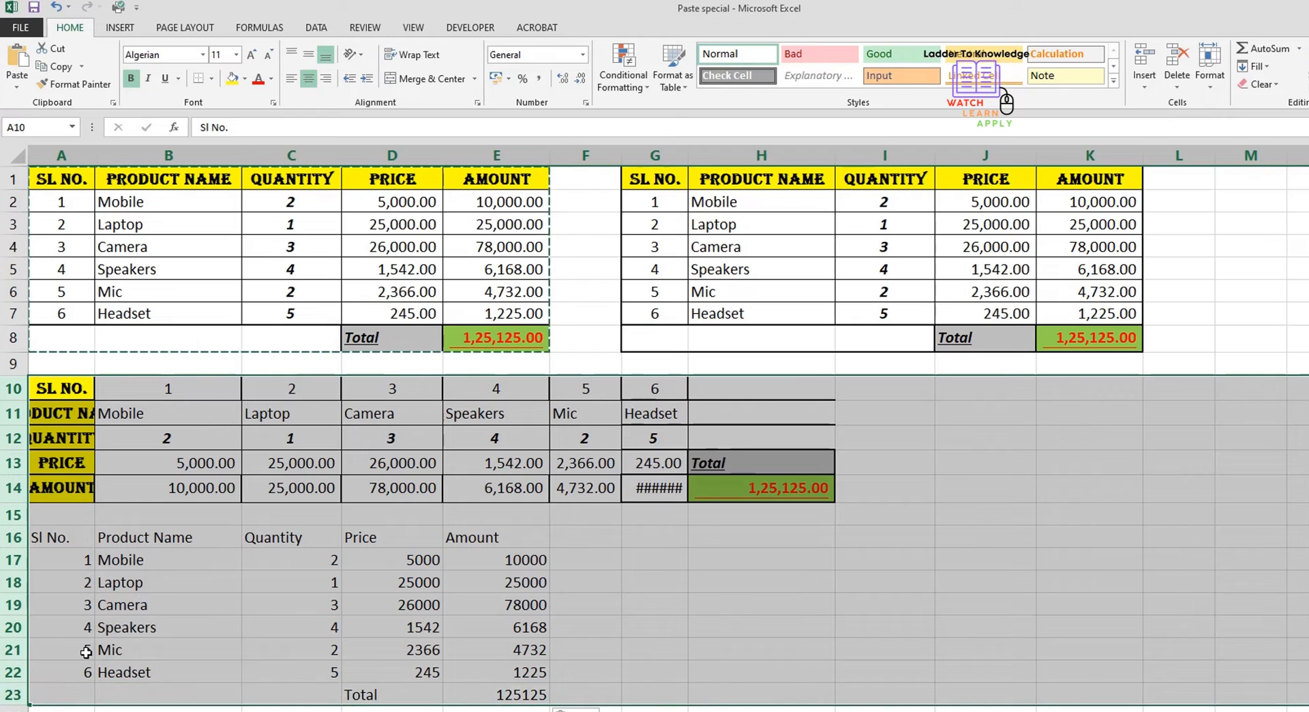
key("ctrl+minus")
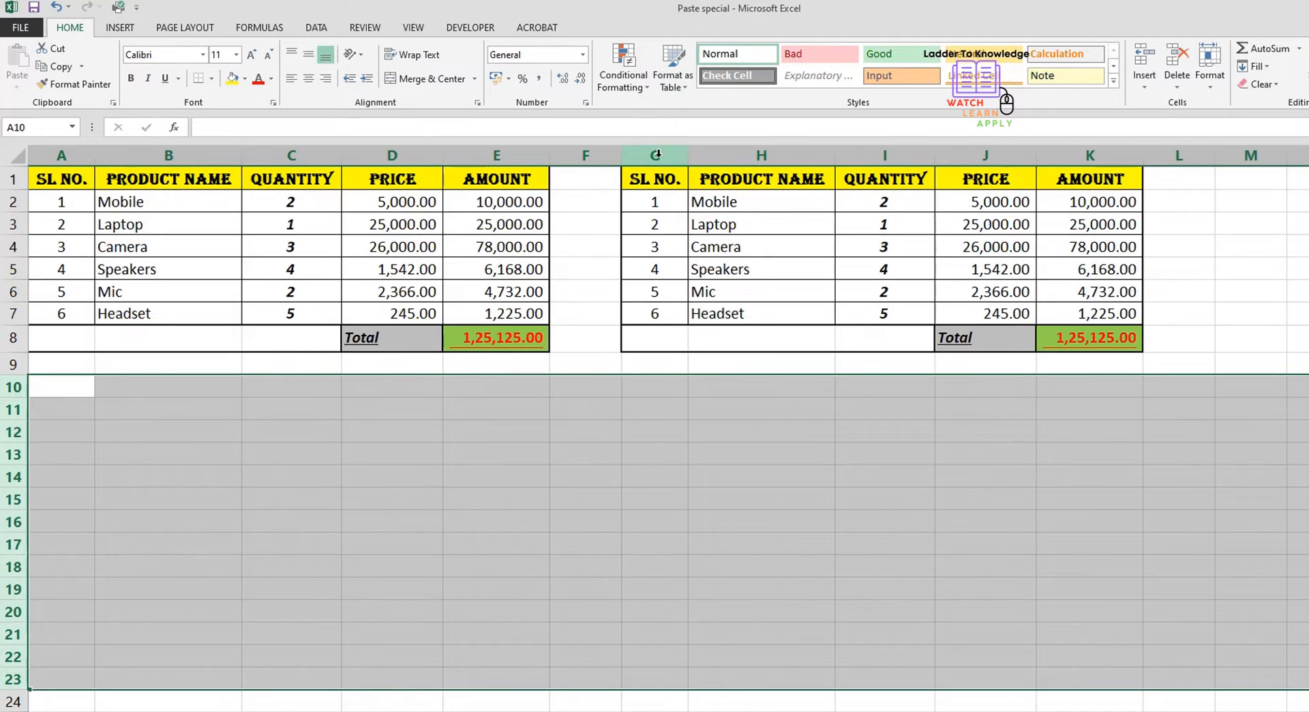
left_click_drag(657, 154, 1154, 155)
key("ctrl+minus")
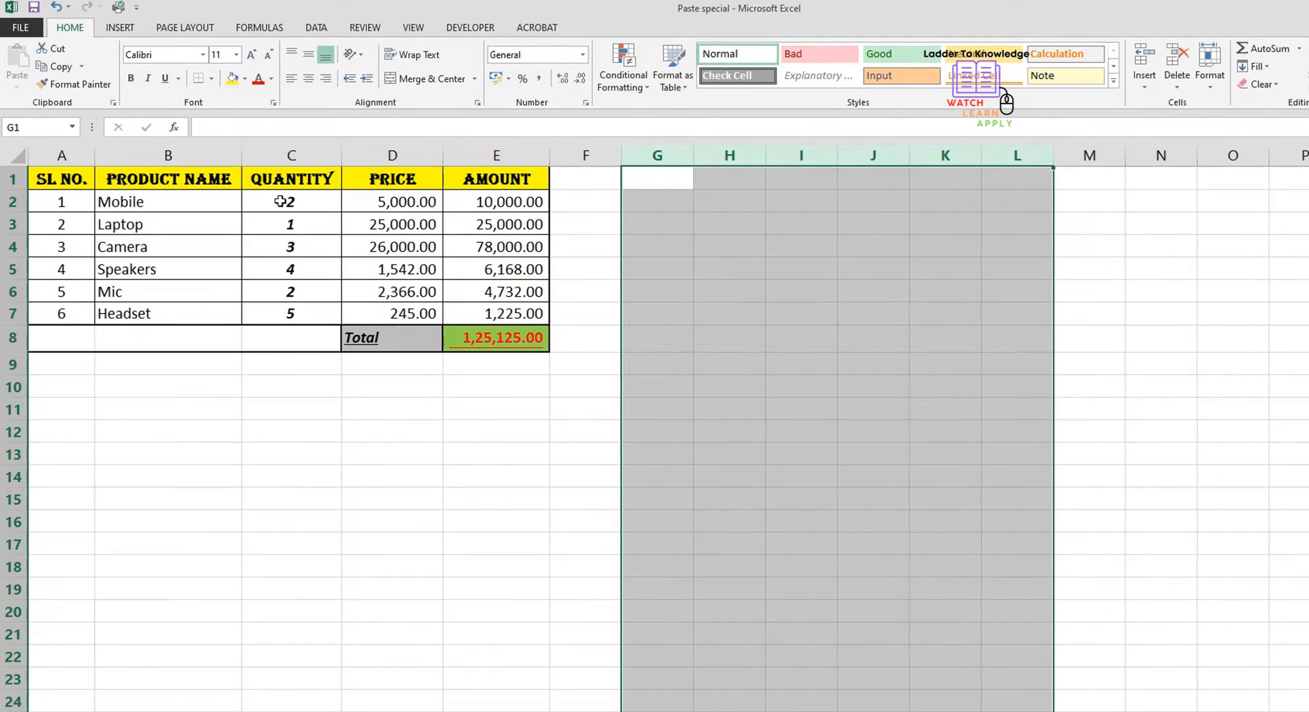
Step: Copy the product table A1:E8 and paste its values with number formatting at G1
left_click_drag(95, 183, 519, 335)
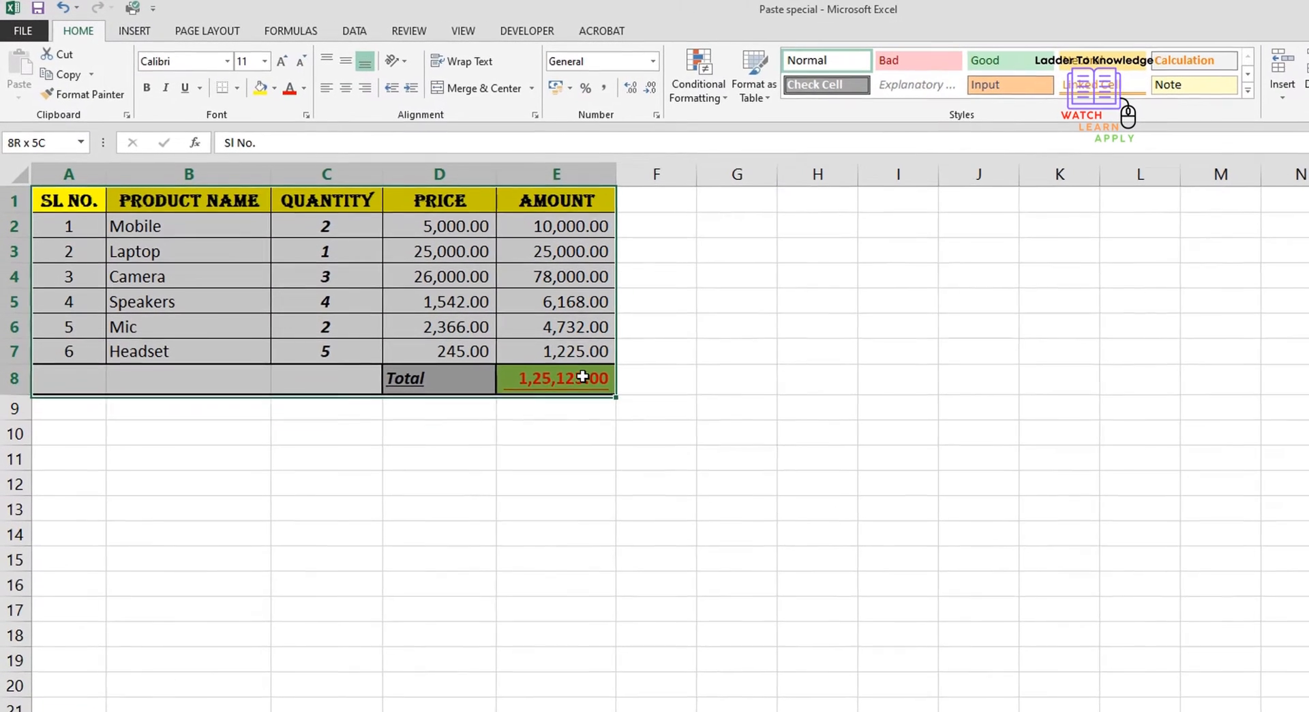
key("ctrl+c")
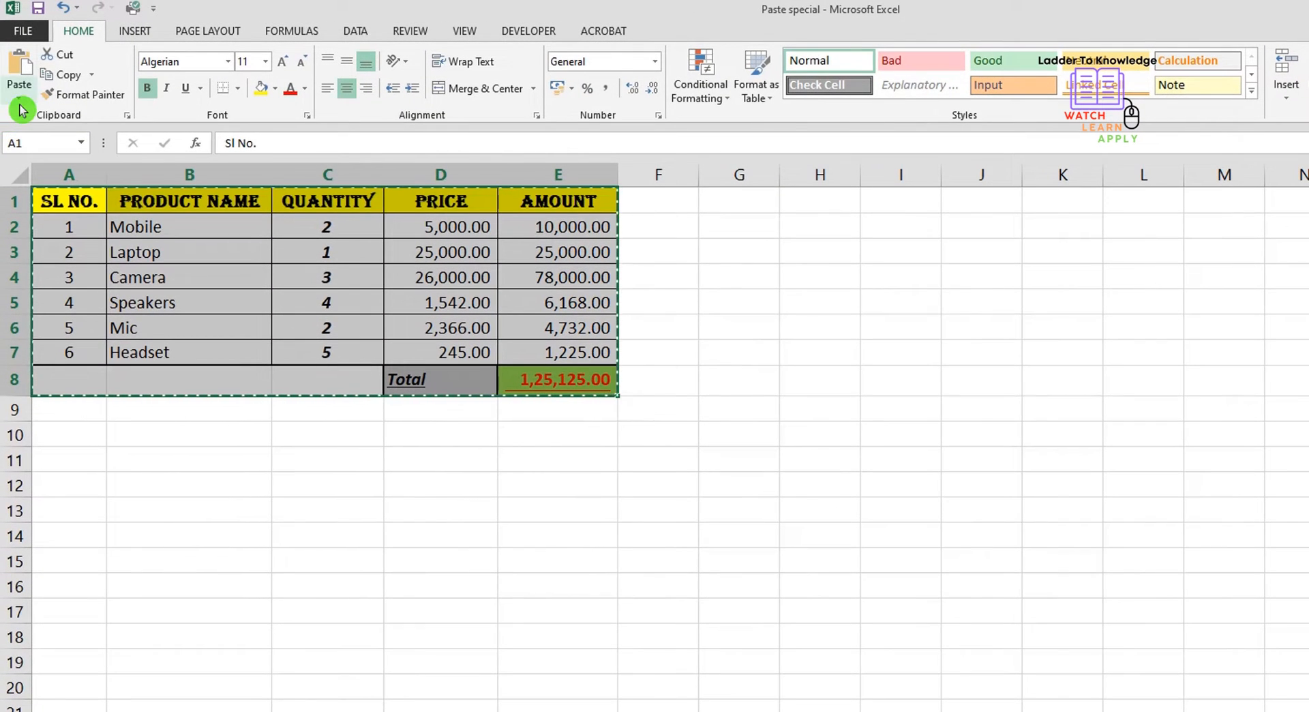
left_click(18, 101)
left_click(692, 228)
left_click(717, 205)
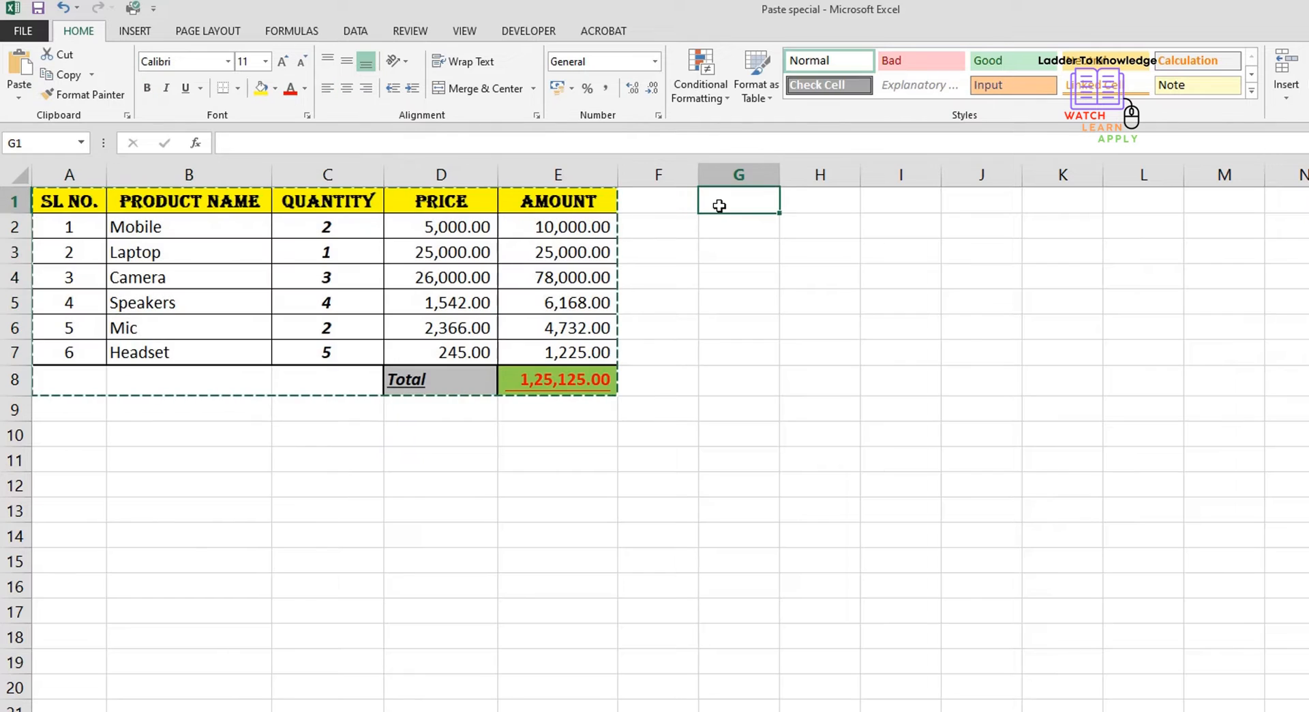
left_click(30, 102)
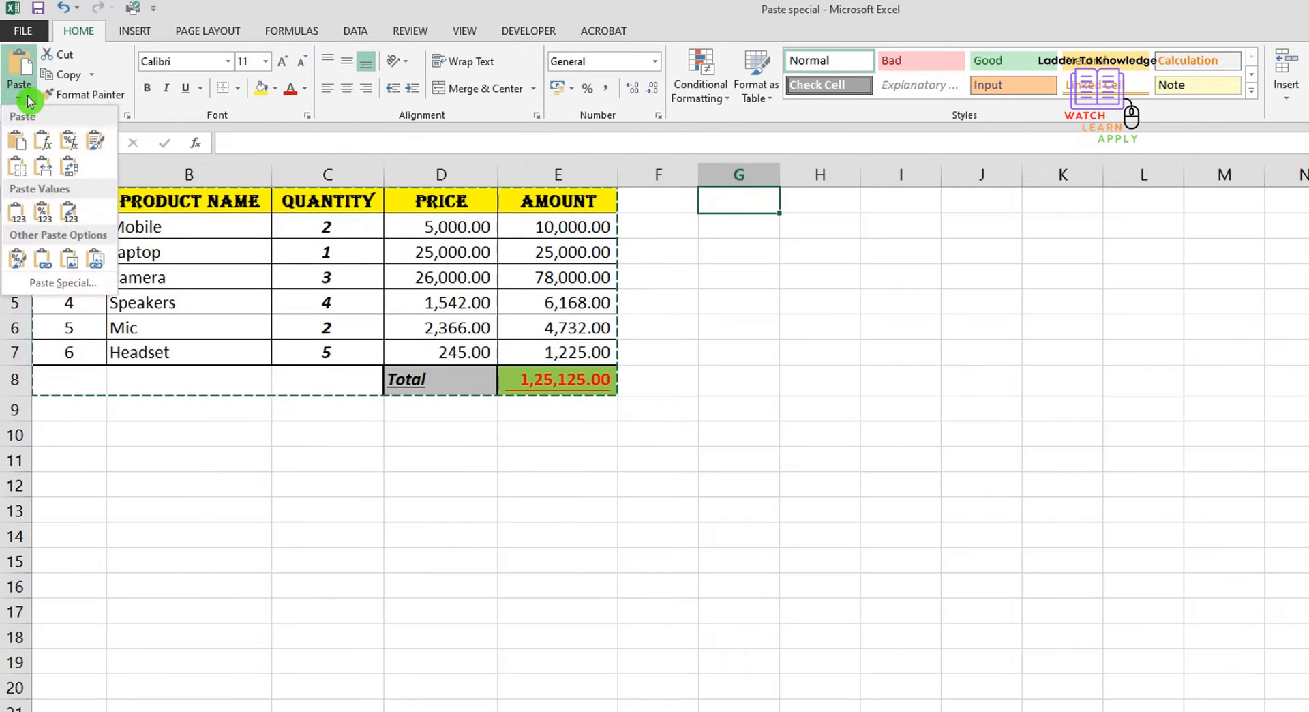
left_click(44, 220)
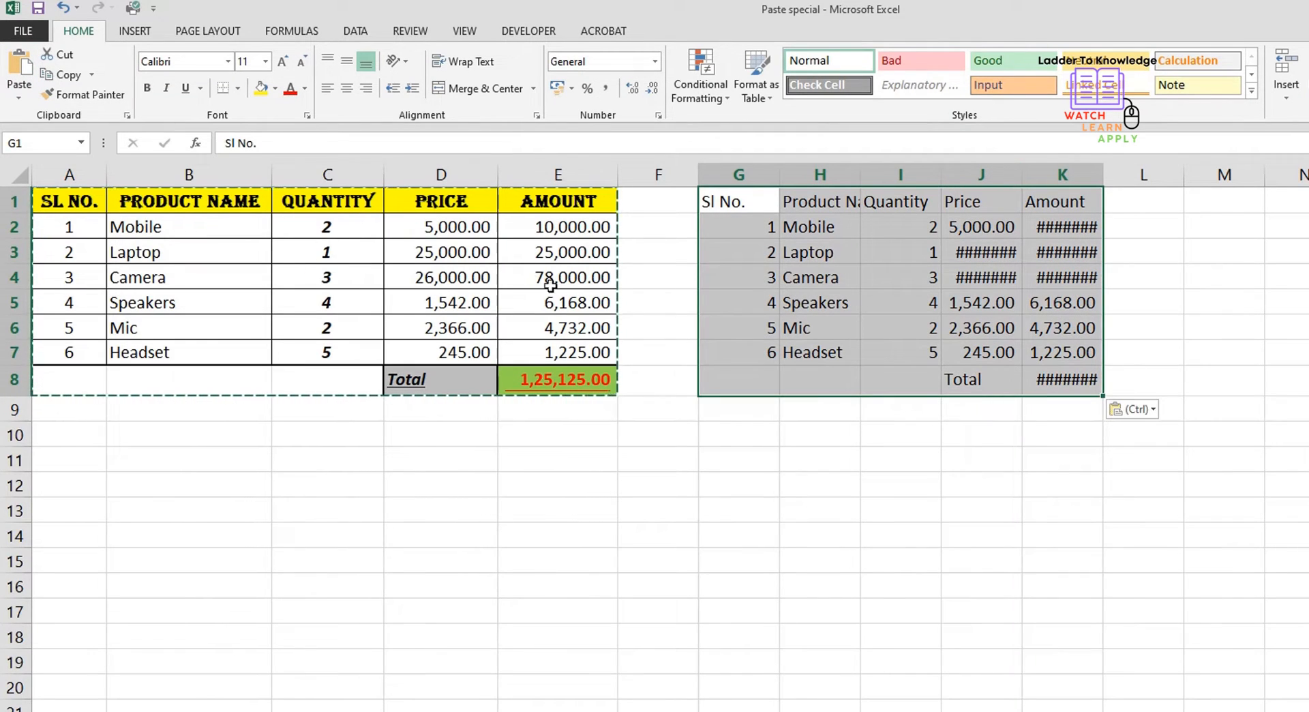
Step: Widen the Price column J and the Amount column K of the pasted table so their numbers fit
left_click(995, 249)
left_click(1042, 221)
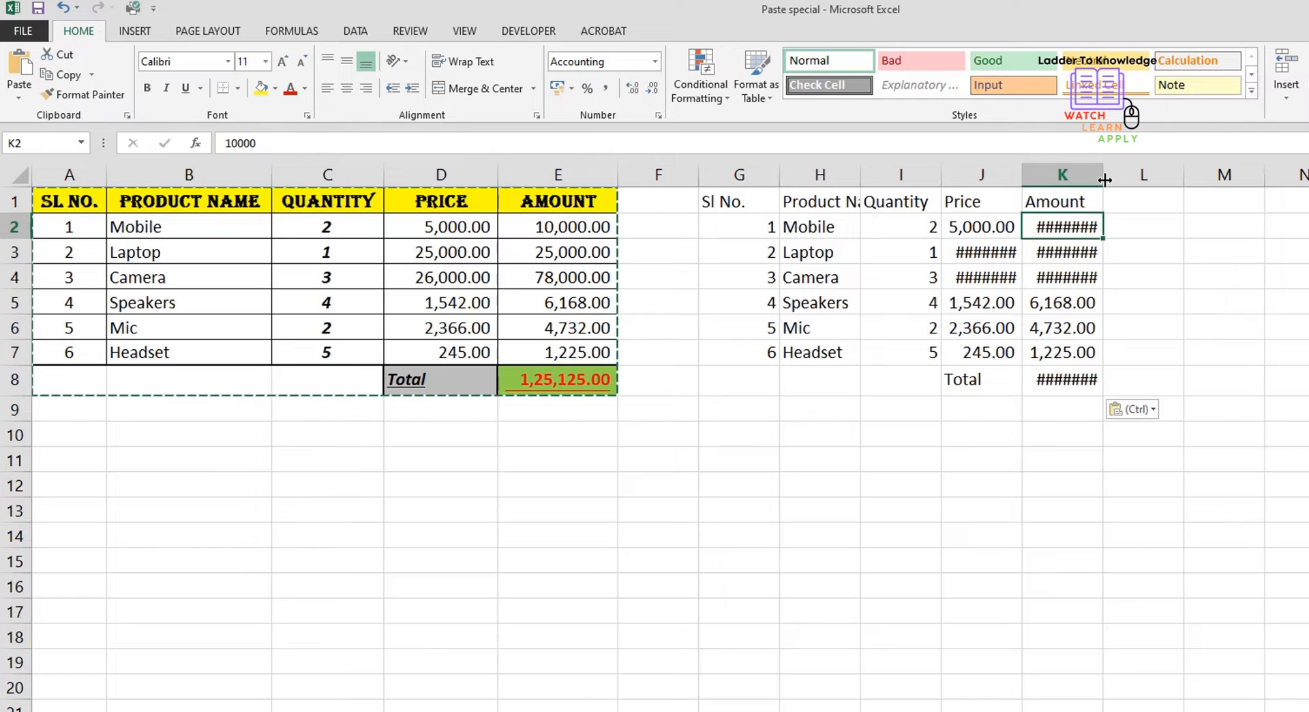
left_click_drag(1102, 176, 1125, 175)
left_click_drag(1021, 179, 1060, 180)
left_click(1006, 236)
left_click_drag(1008, 255, 1043, 354)
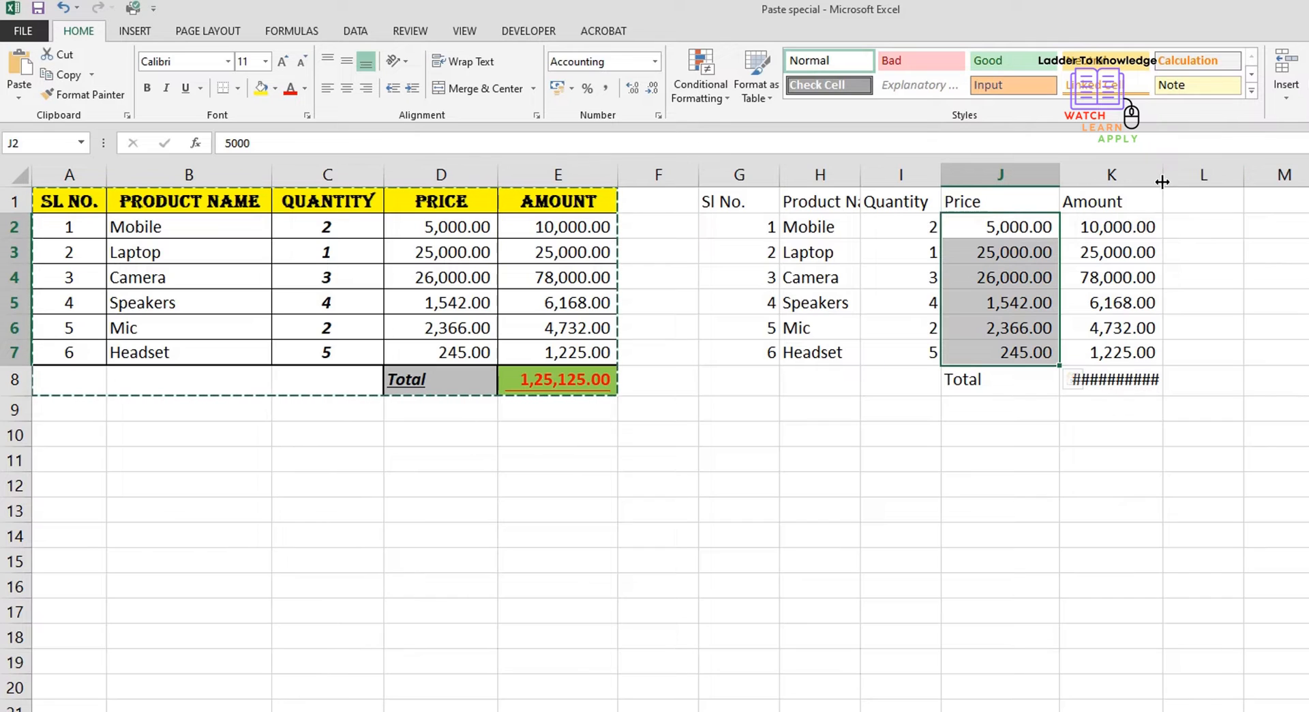
left_click_drag(1163, 176, 1178, 188)
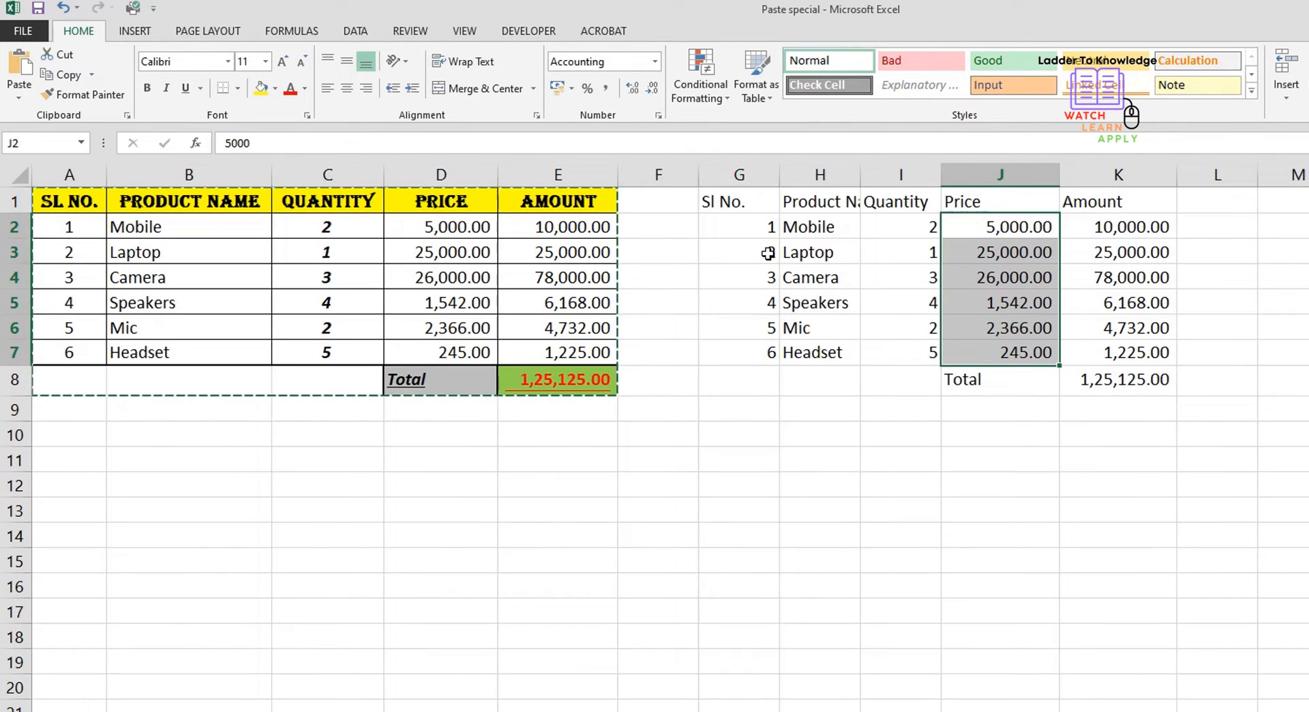
Step: Undo the last two column width changes and clear the pasted table in G1:K8
key("ctrl+z")
key("ctrl+z")
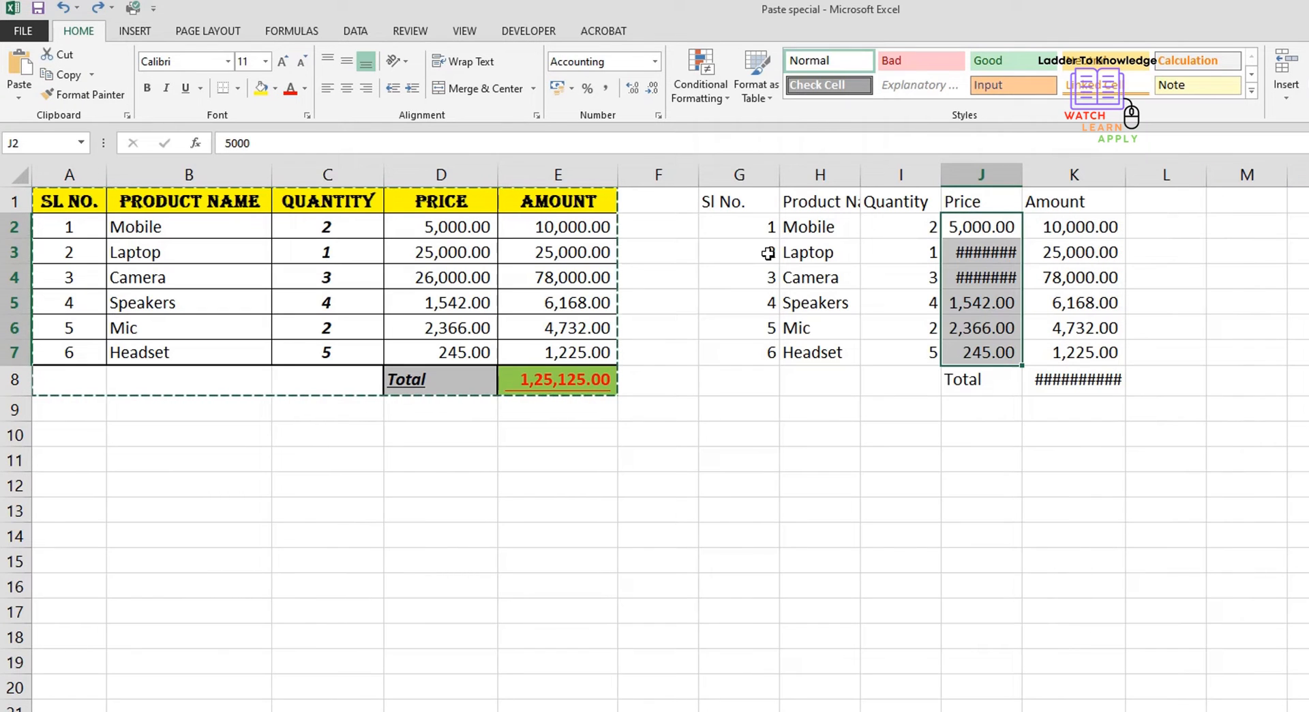
left_click_drag(736, 205, 1084, 378)
key("Delete")
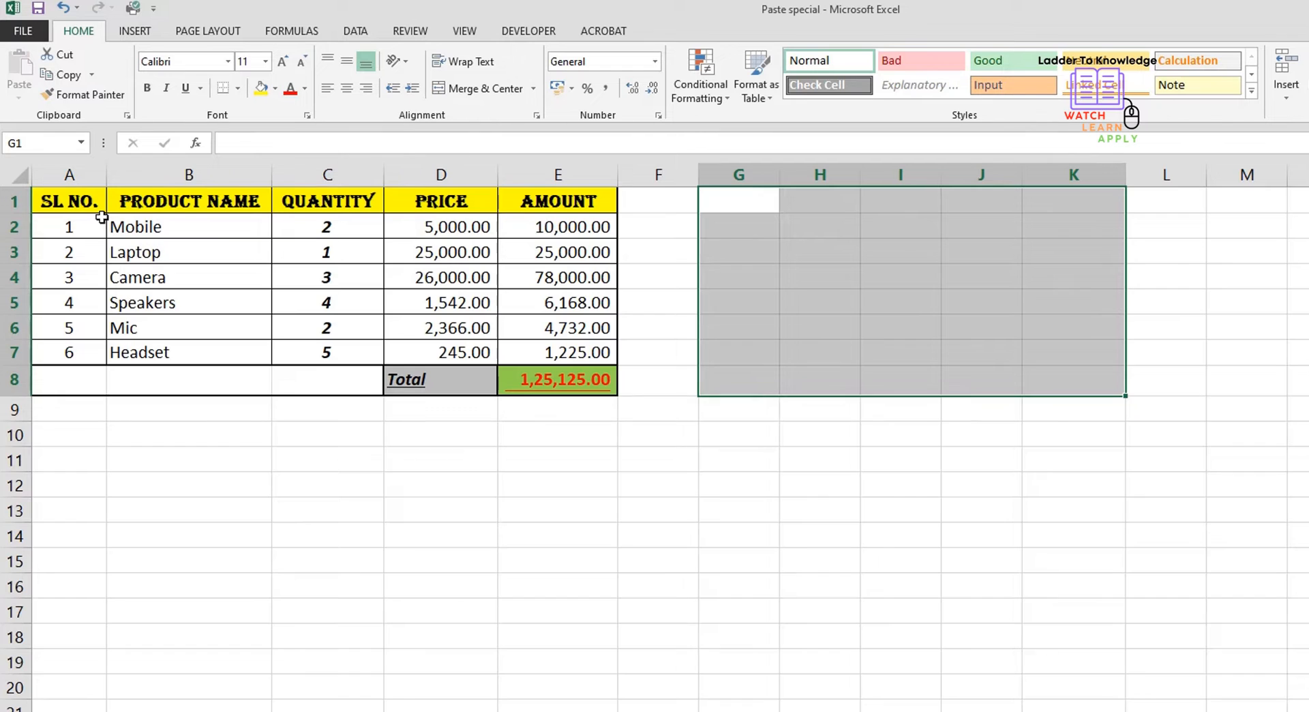
Step: Copy the product table A1:E8, paste its values with source formatting at G1, and check the first Amount cell K2
left_click_drag(102, 216, 473, 364)
key("ctrl+c")
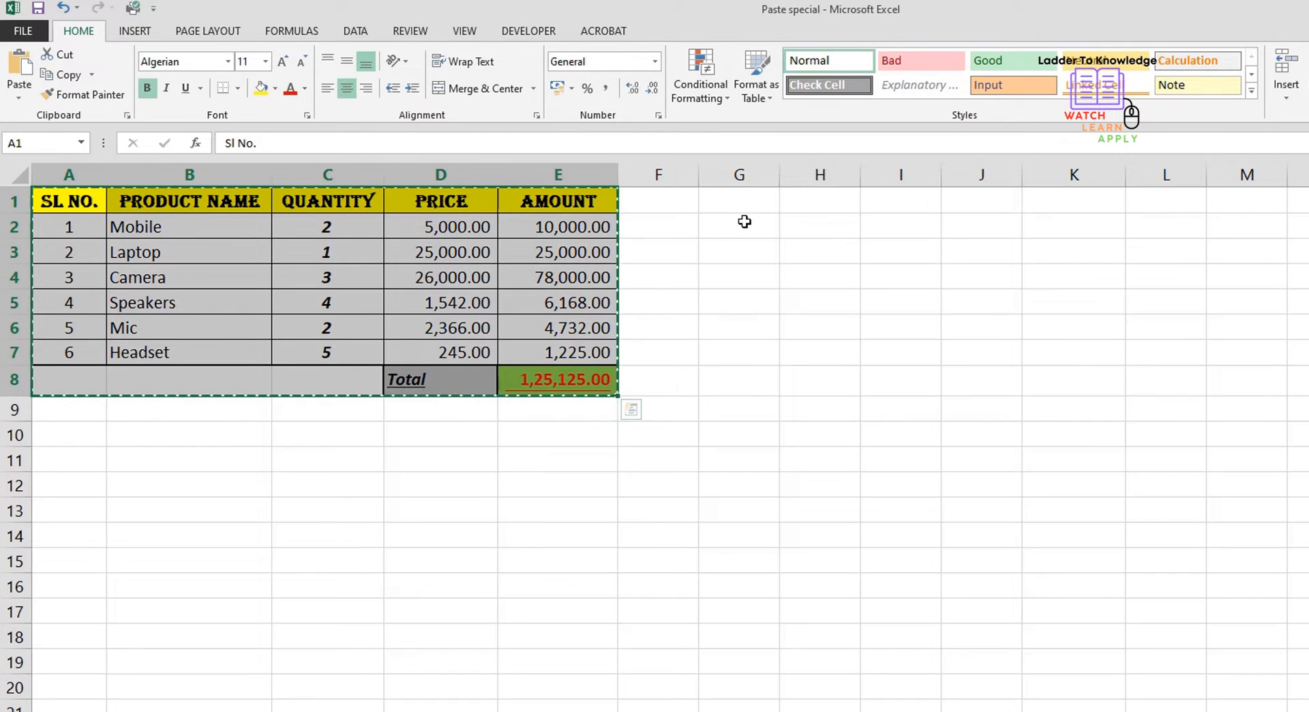
left_click(754, 204)
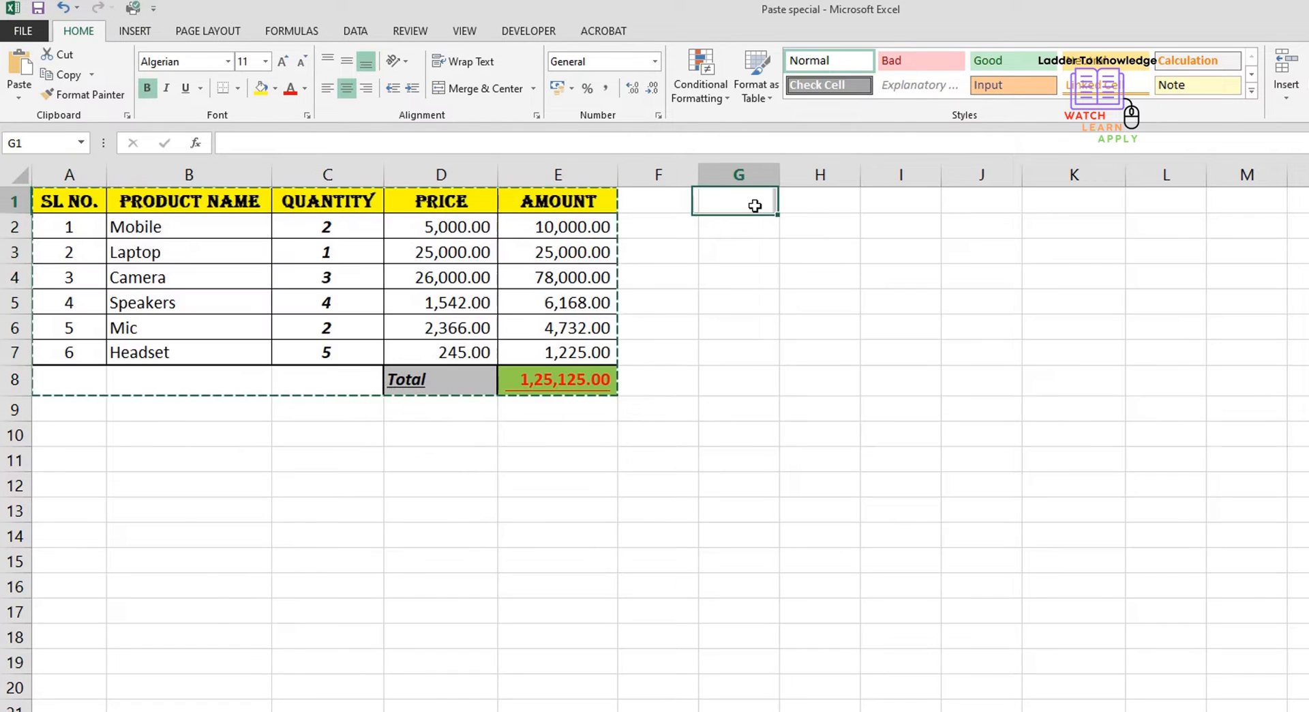
left_click(19, 92)
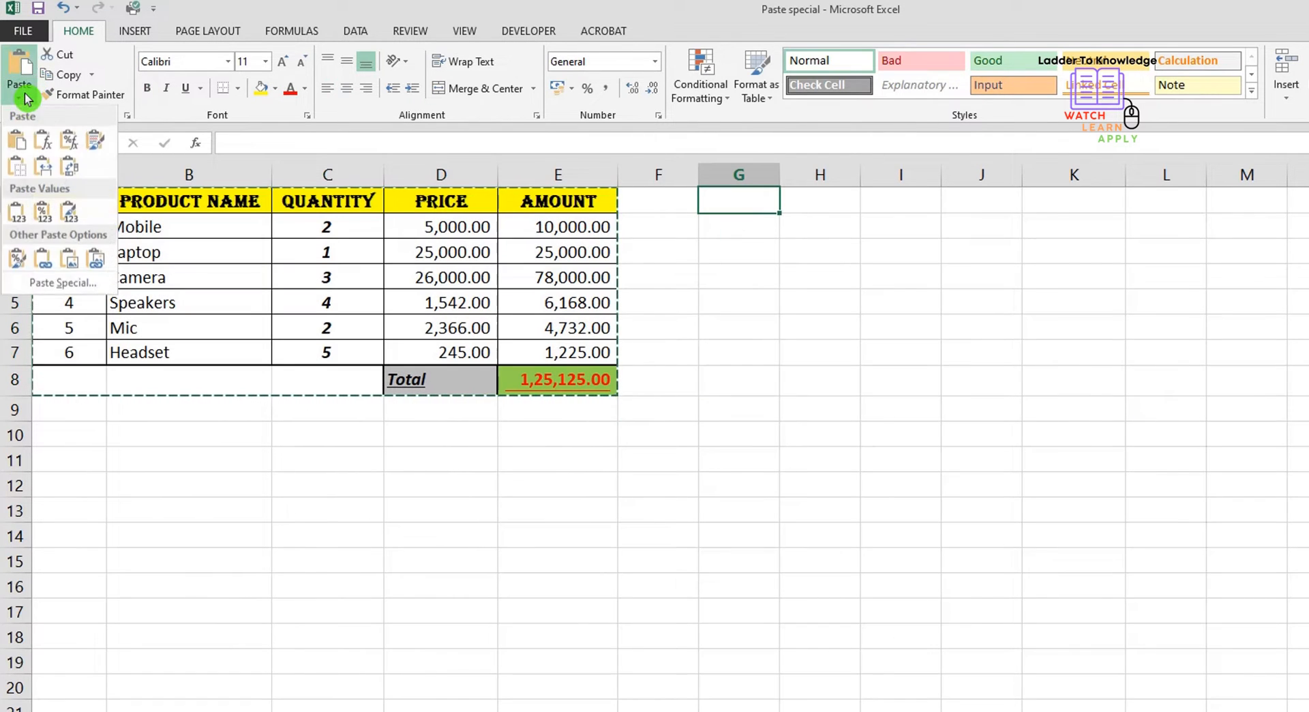
left_click(71, 220)
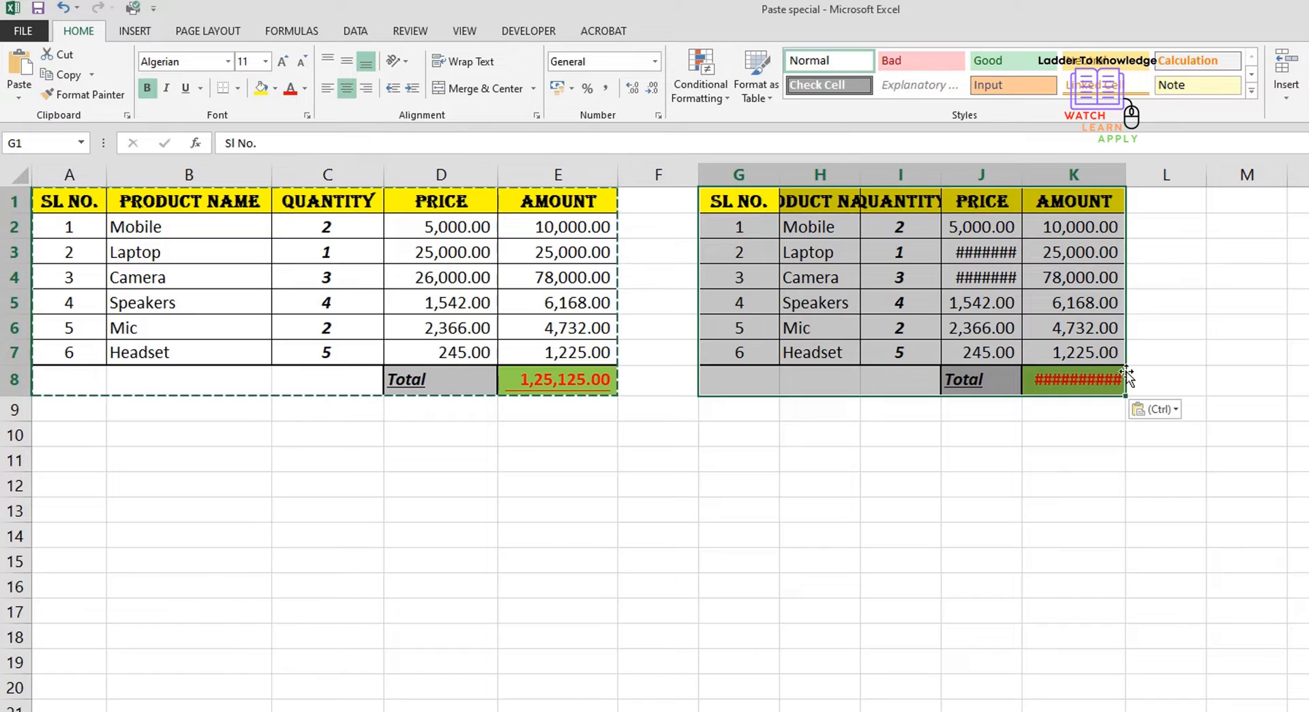
left_click(1023, 238)
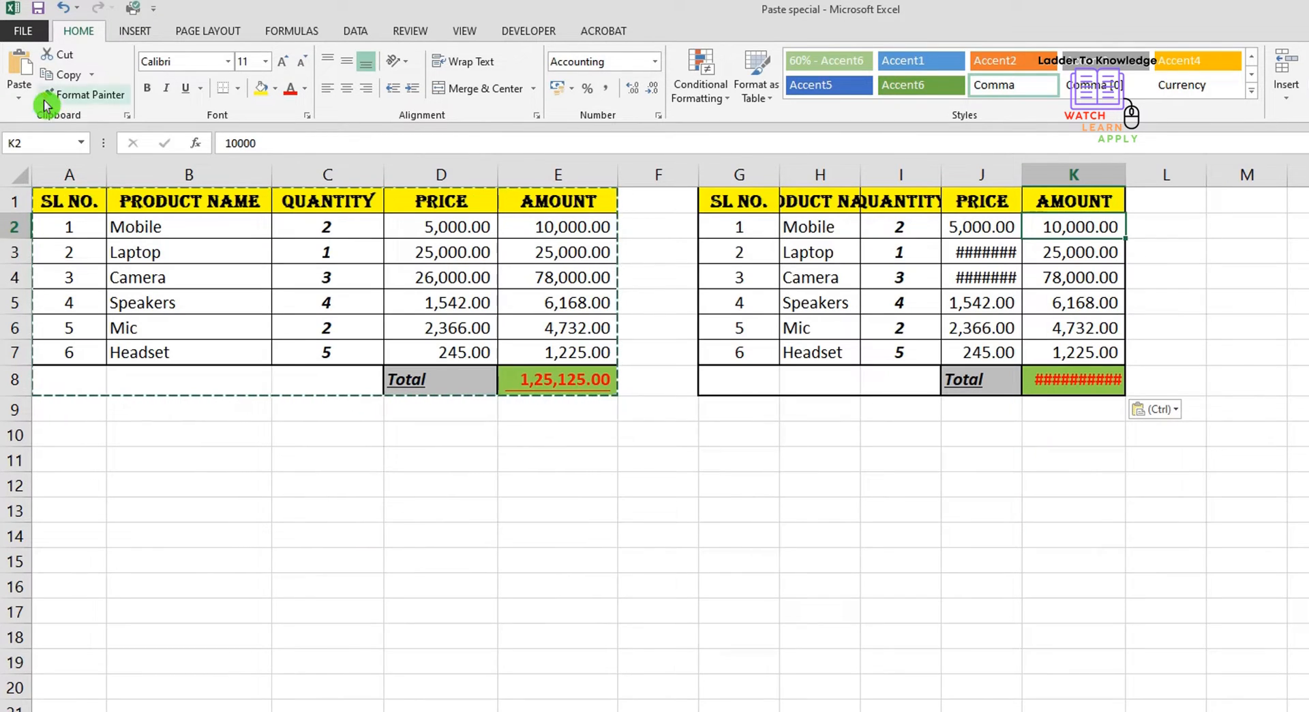
Step: Paste only the product table's formatting at A10 and undo that paste
left_click(56, 434)
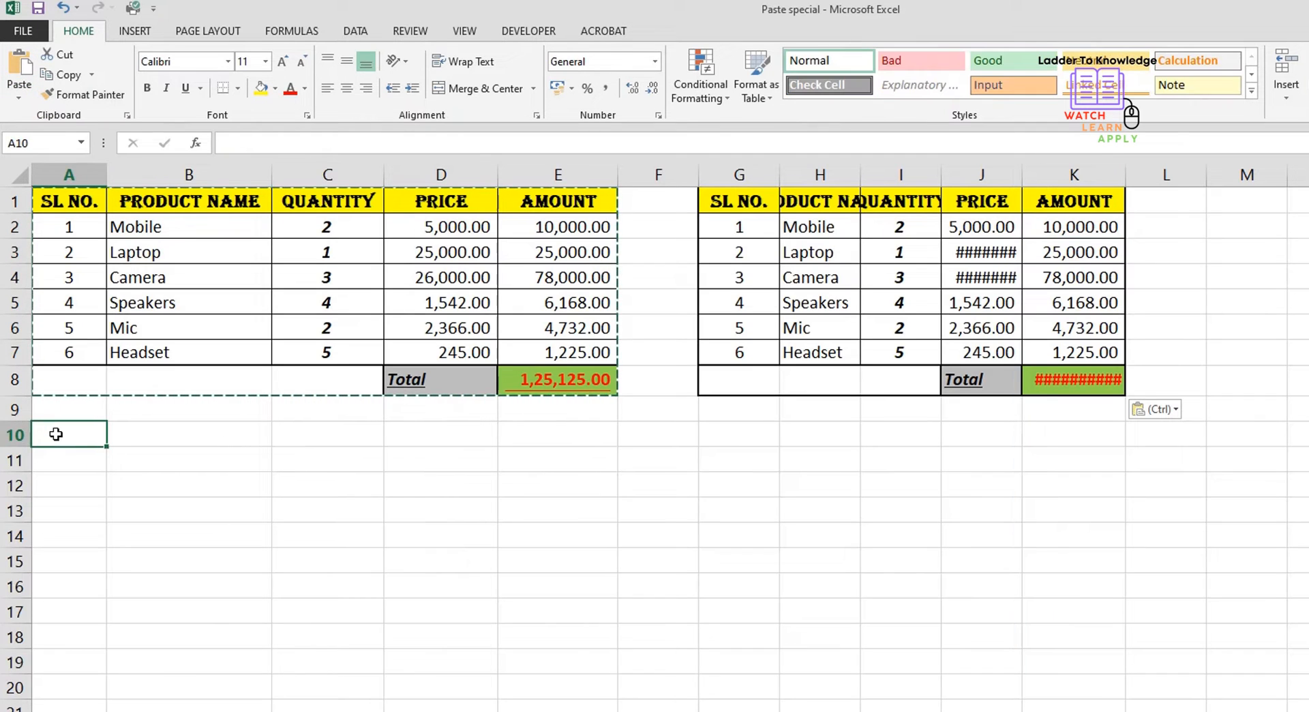
left_click(26, 104)
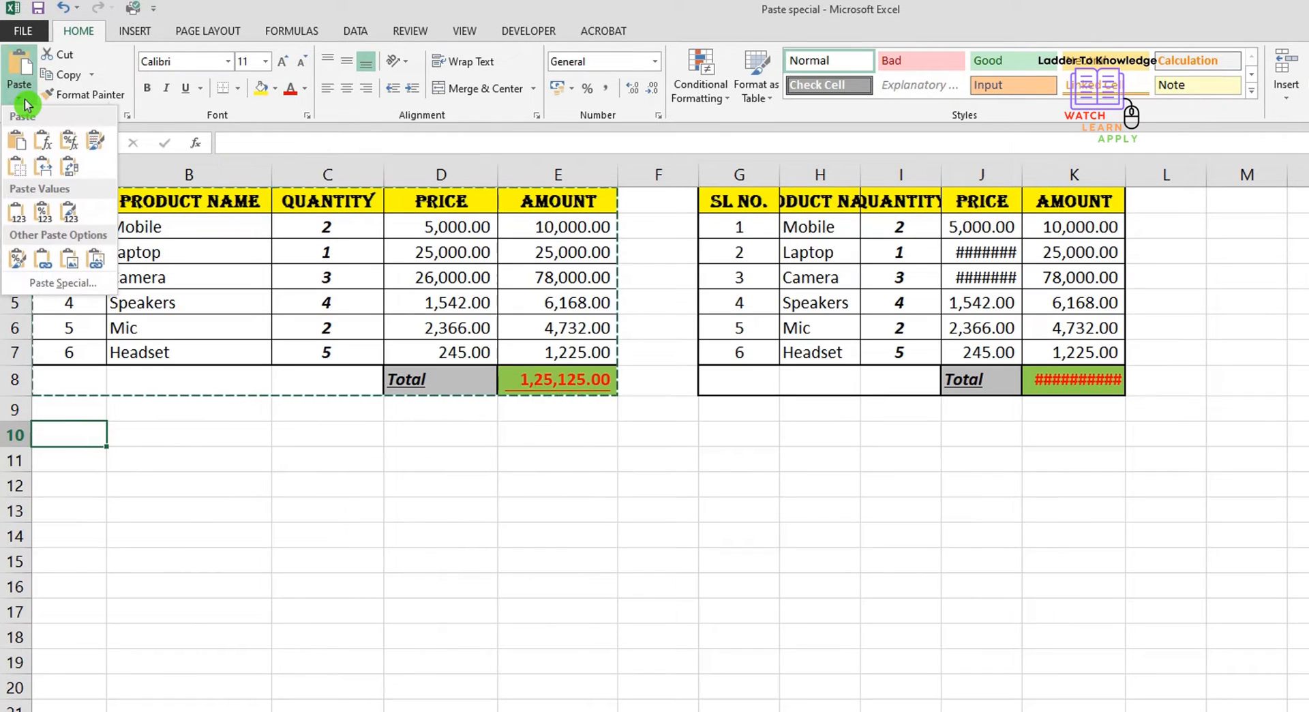
left_click(17, 262)
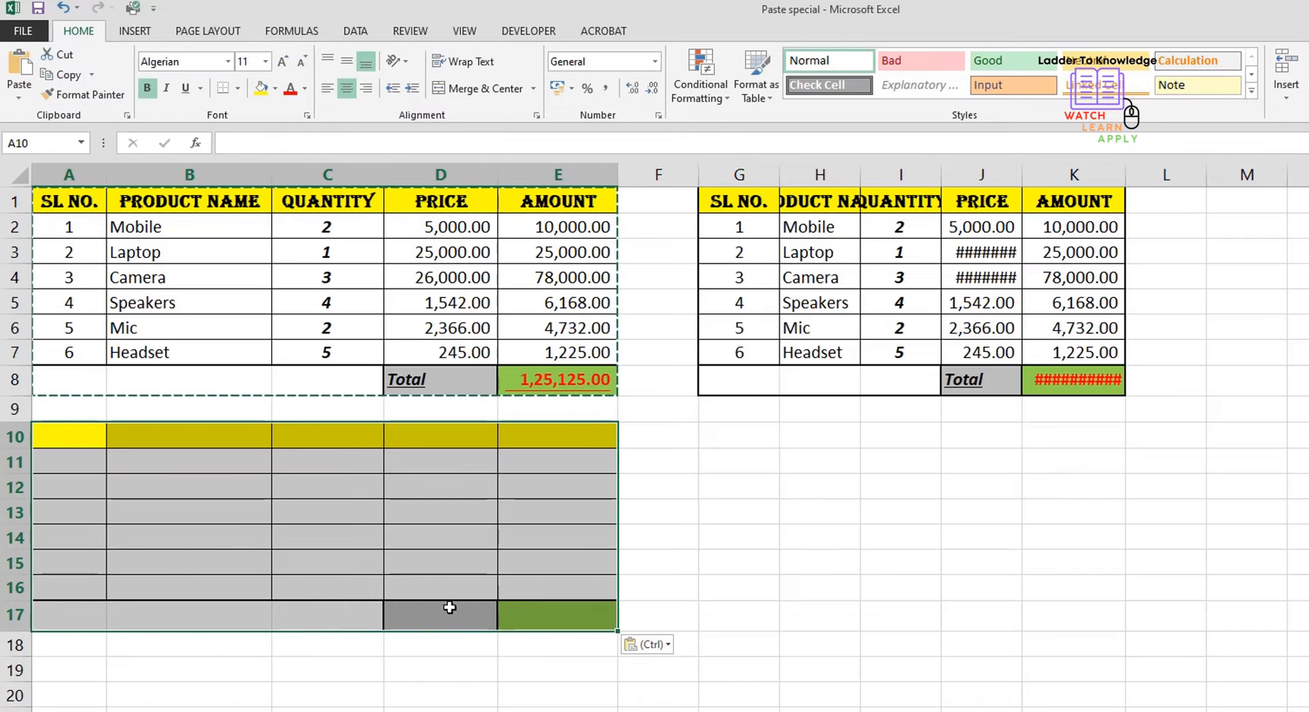
key("ctrl+z")
Step: Paste the copied product table at A10 as links to the source cells
left_click(91, 440)
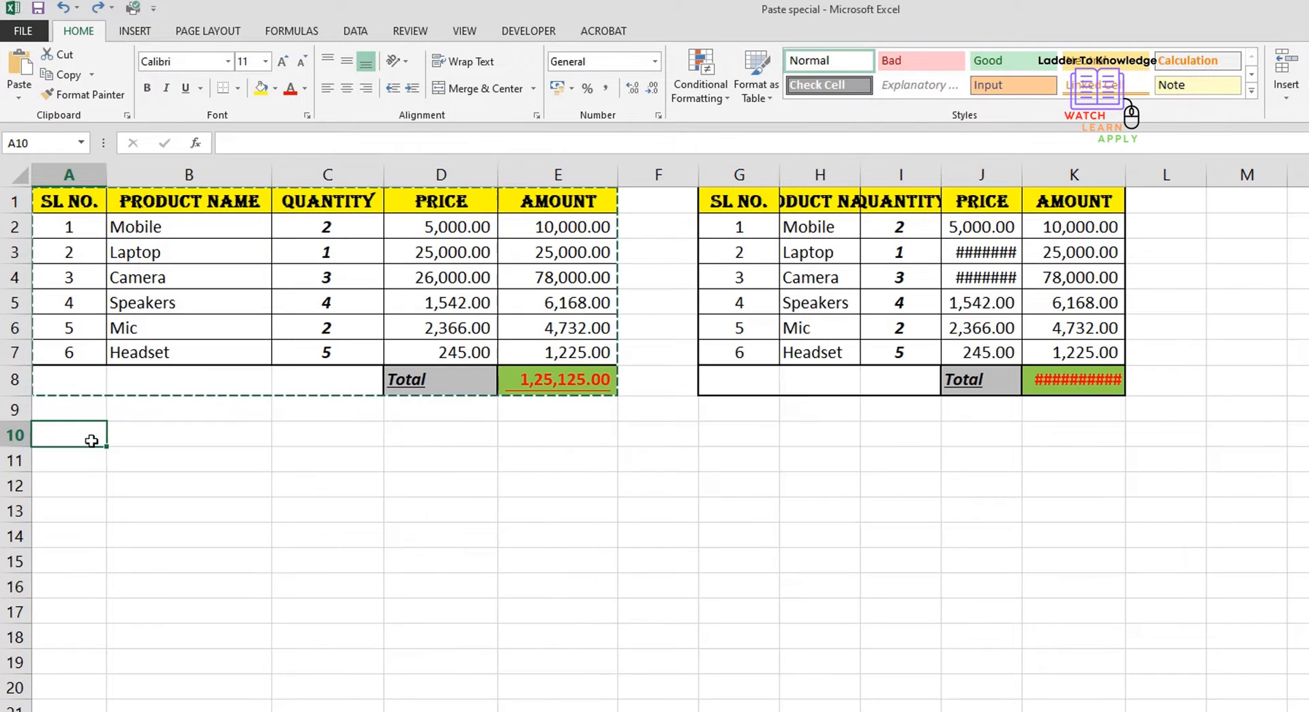
left_click(19, 95)
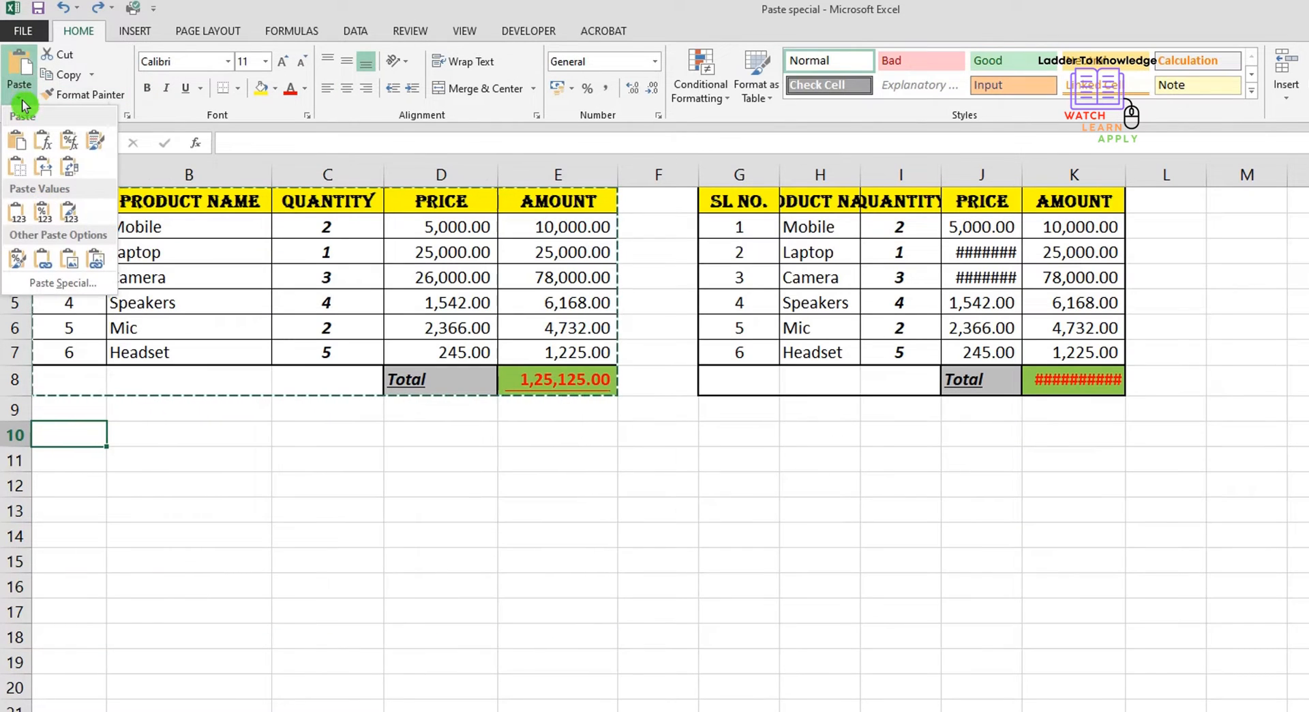
left_click(48, 263)
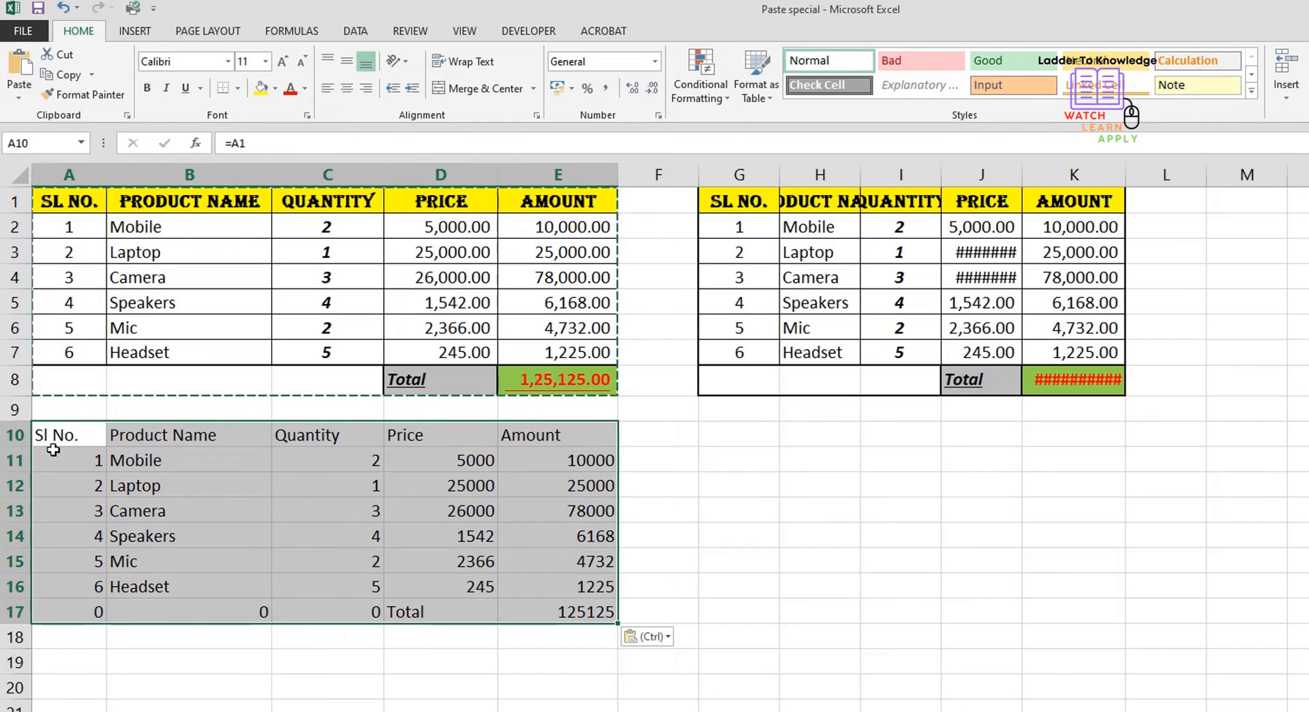
Step: Inspect the link formulas in the pasted headings A10 to D10 and in the first Price cell D11
left_click(65, 439)
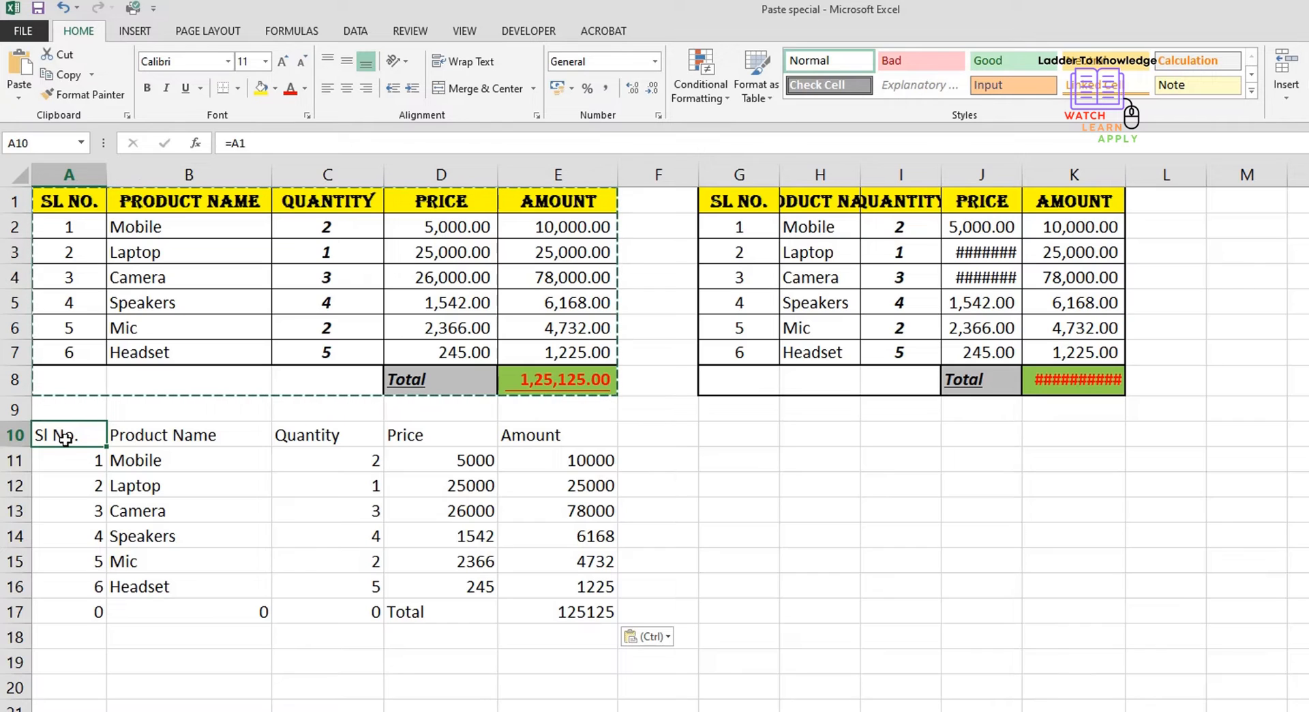
left_click(96, 508)
left_click(65, 434)
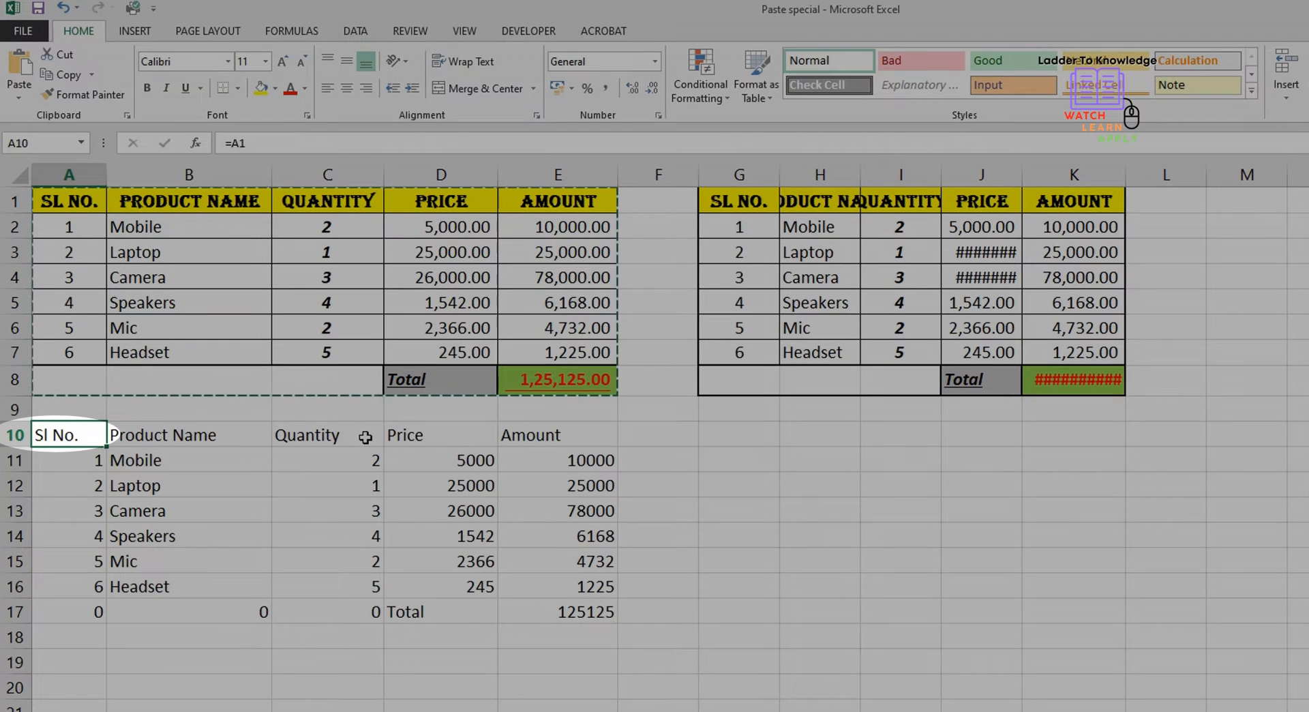
key("F2")
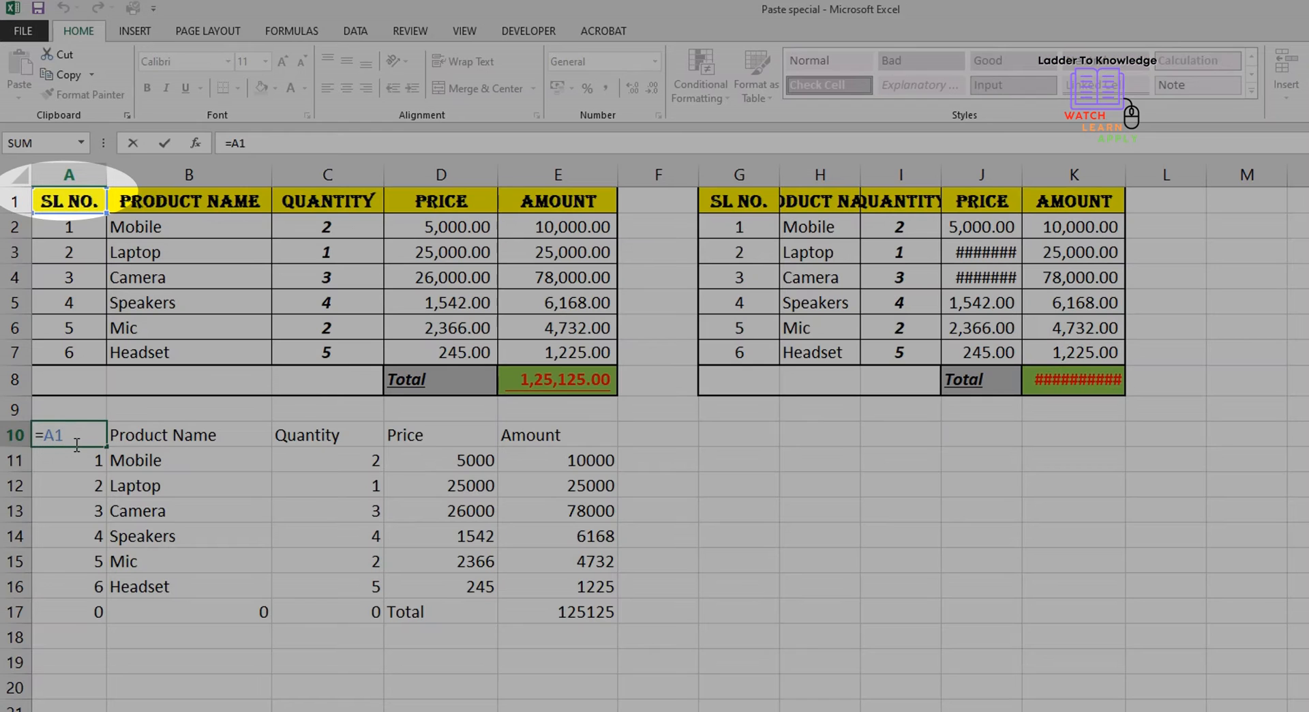
key("ctrl+Return")
left_click(148, 428)
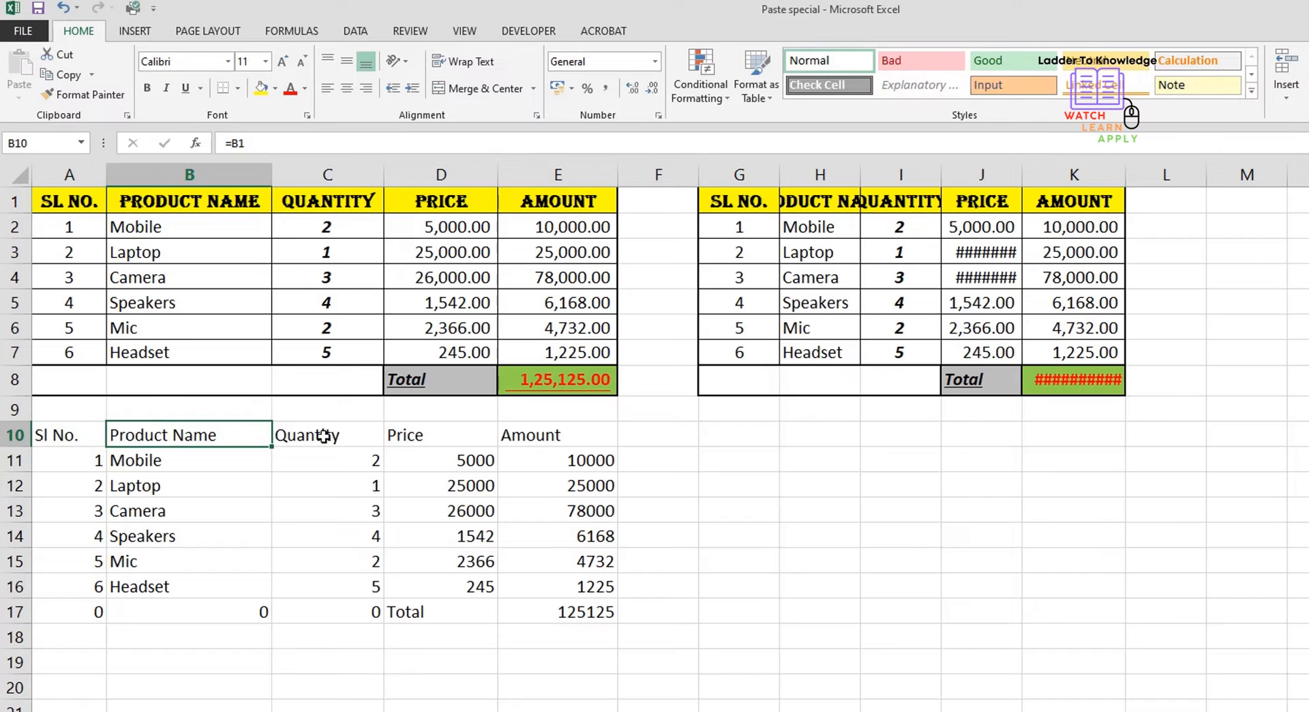
left_click(324, 436)
left_click(446, 440)
key("F2")
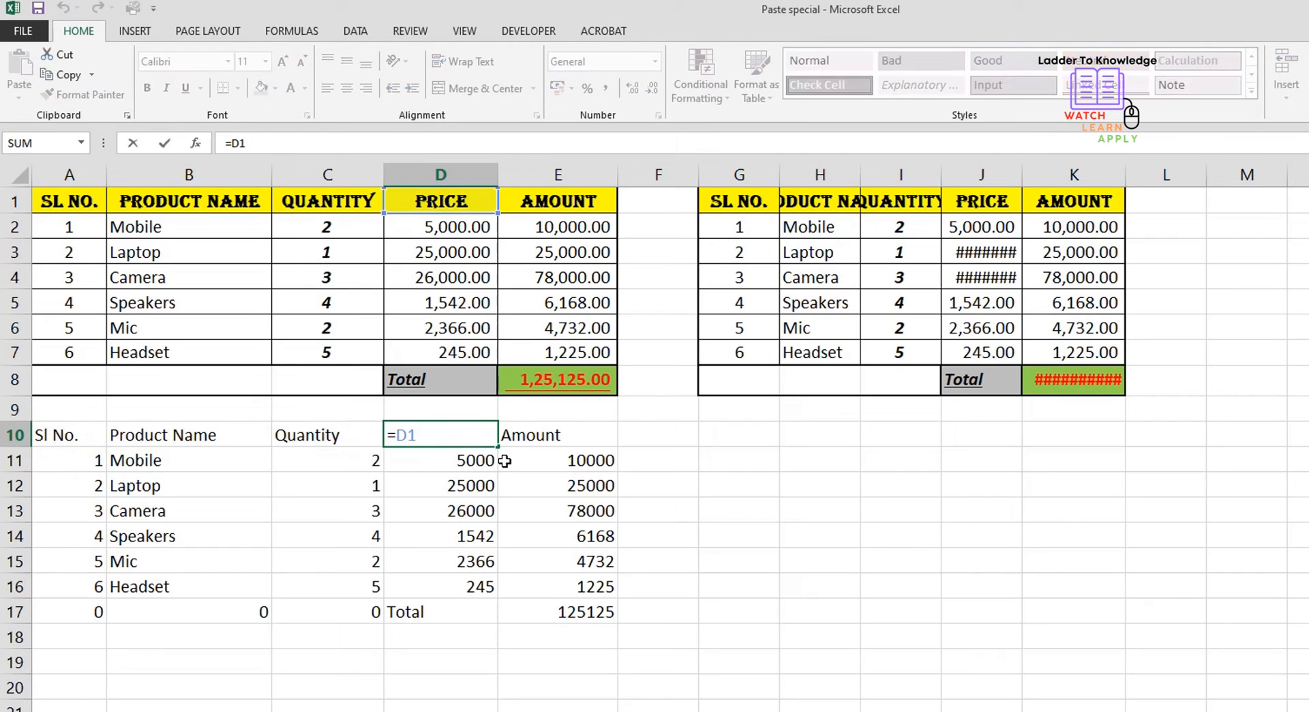
key("ctrl+Return")
left_click(480, 465)
key("F2")
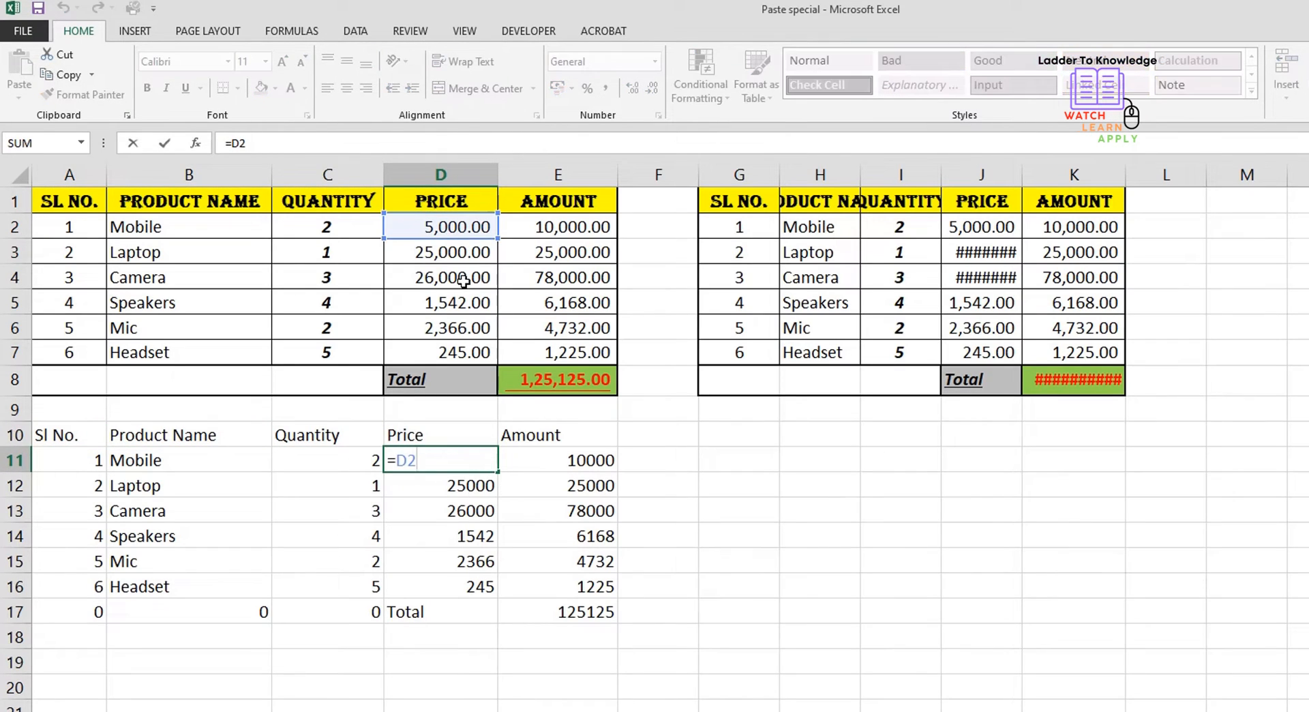
key("ctrl+Return")
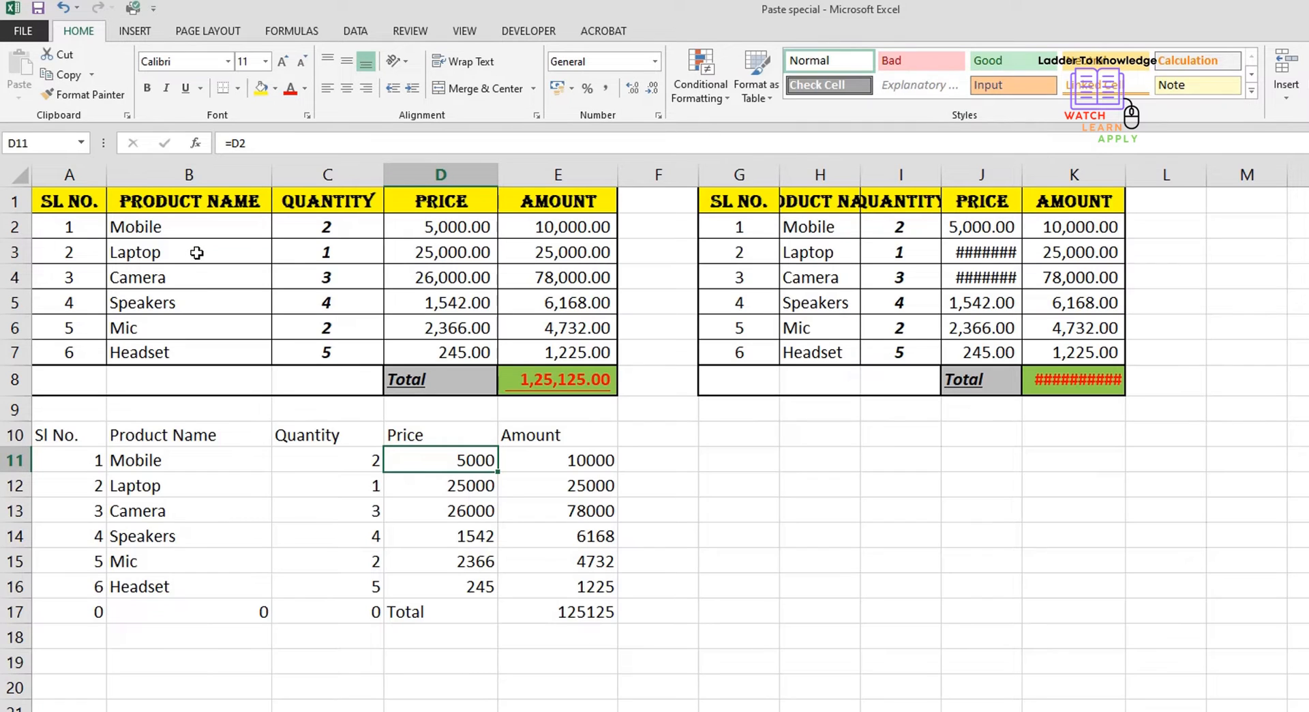
Step: Clear the linked copy in A10:E17 and paste the product table A1:E8 there as a static picture
left_click_drag(73, 436, 594, 609)
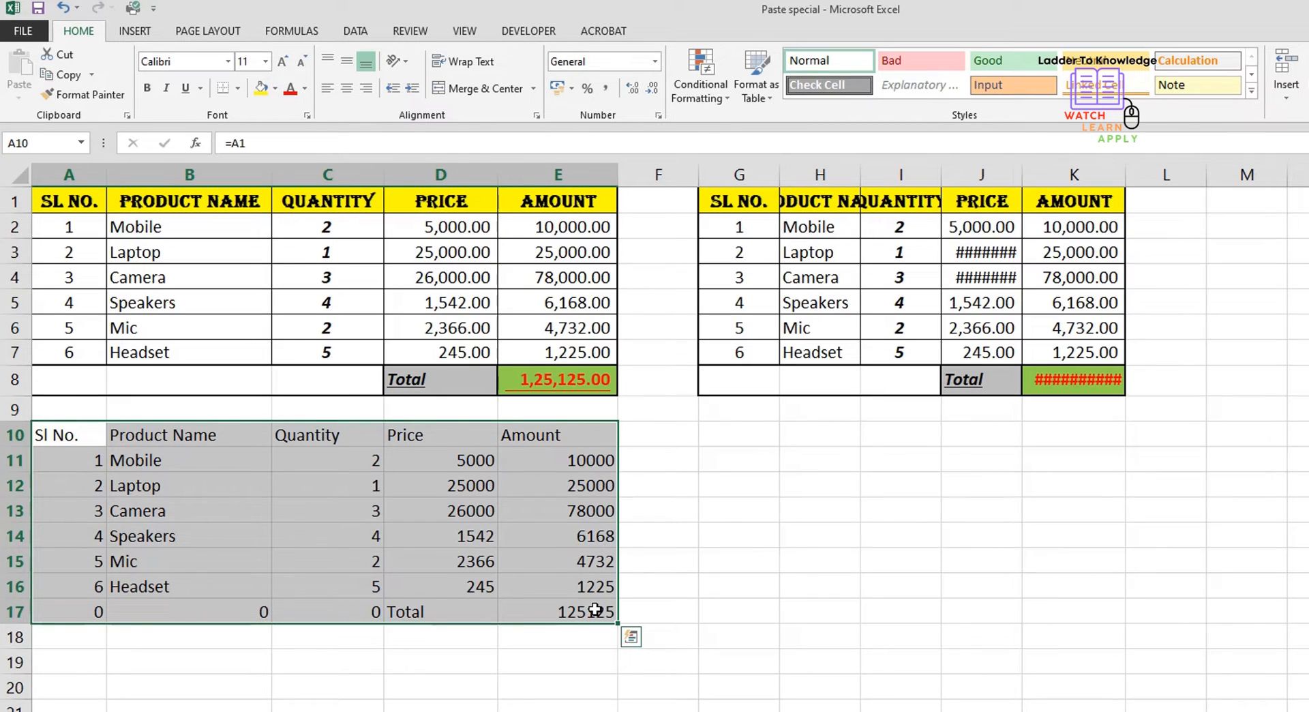
key("Delete")
left_click_drag(88, 203, 536, 385)
key("ctrl+c")
left_click(51, 434)
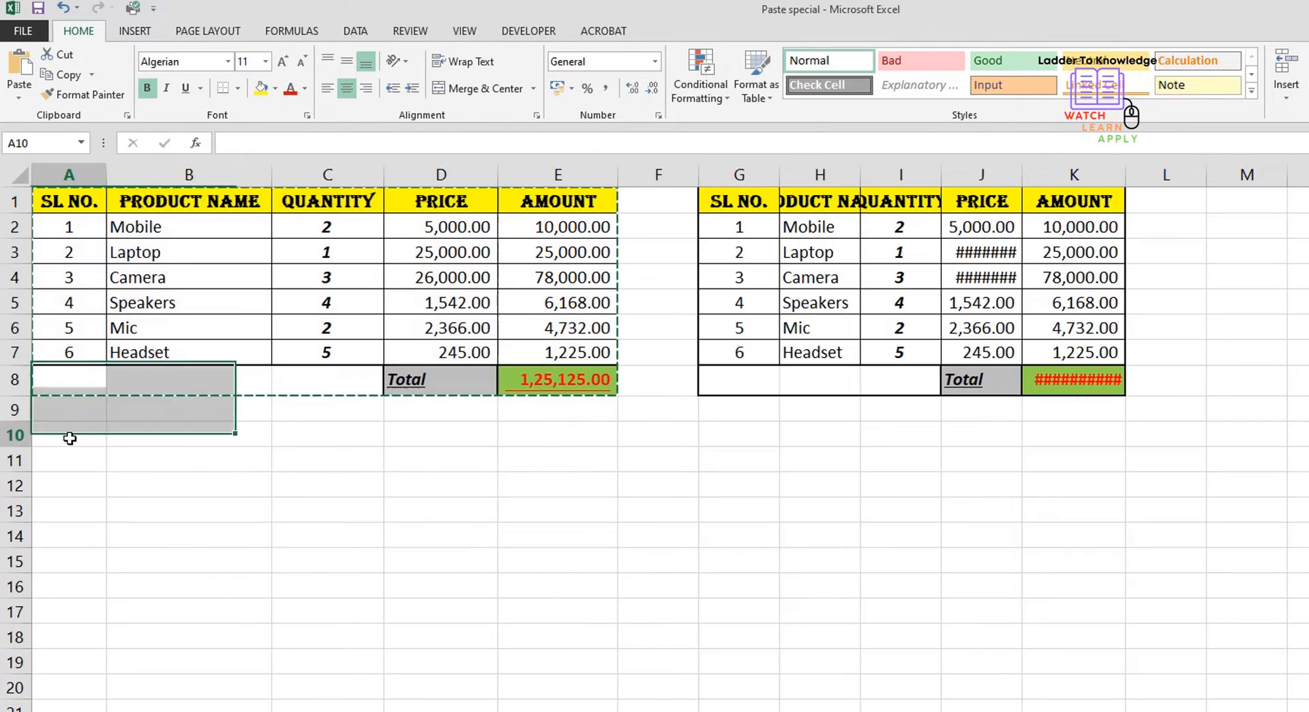
left_click(15, 103)
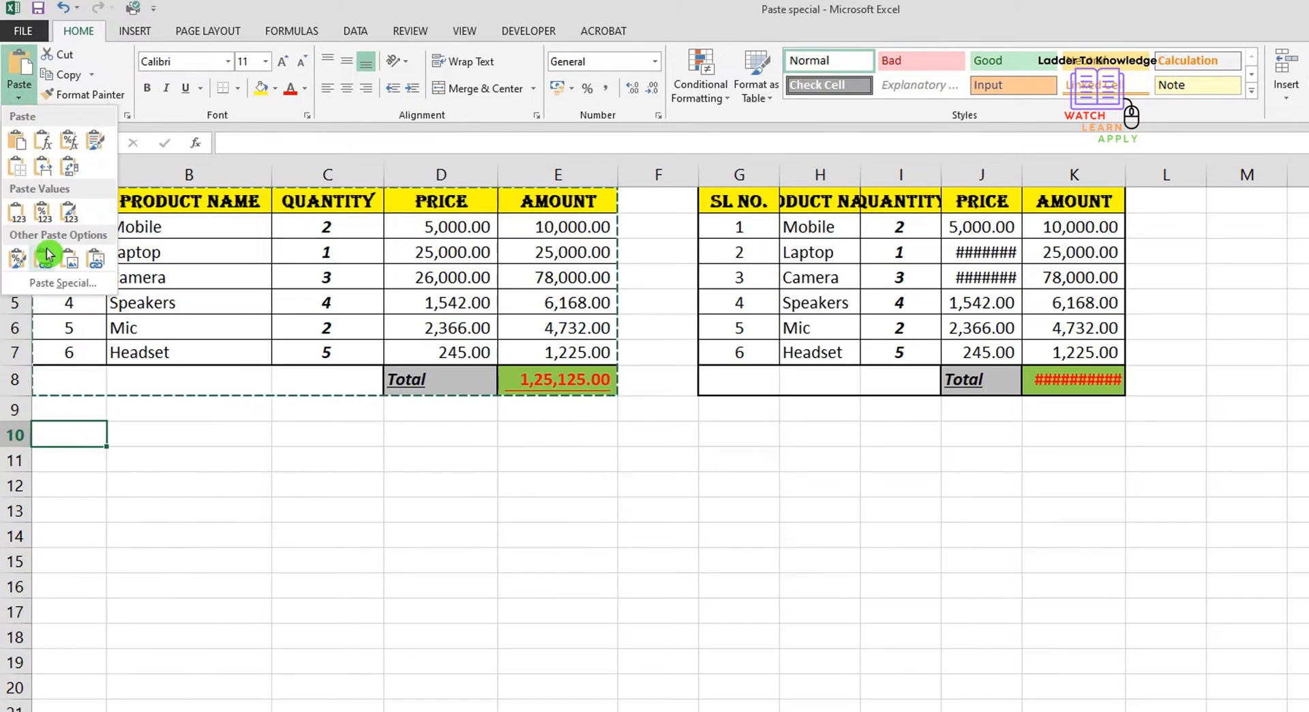
left_click(70, 261)
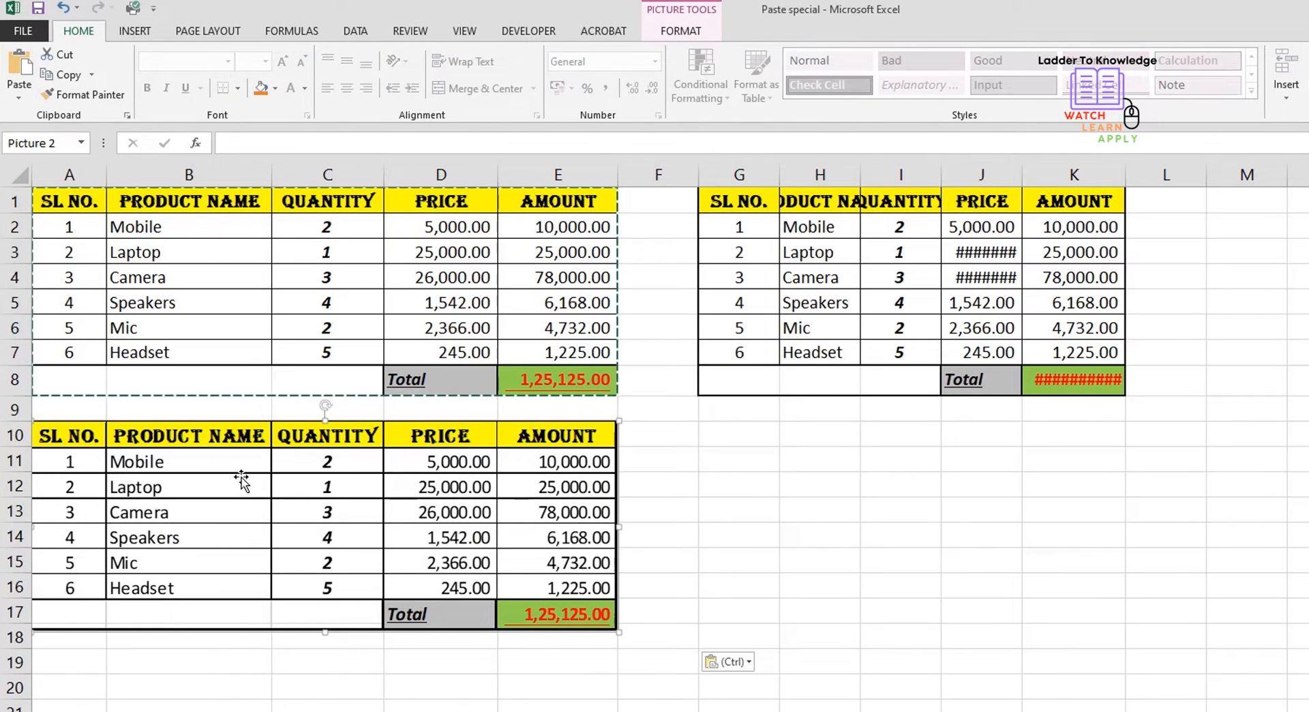
mouse_move(242, 478)
left_mouse_down()
mouse_move(265, 536)
mouse_move(292, 504)
mouse_move(277, 479)
mouse_move(246, 475)
left_mouse_up()
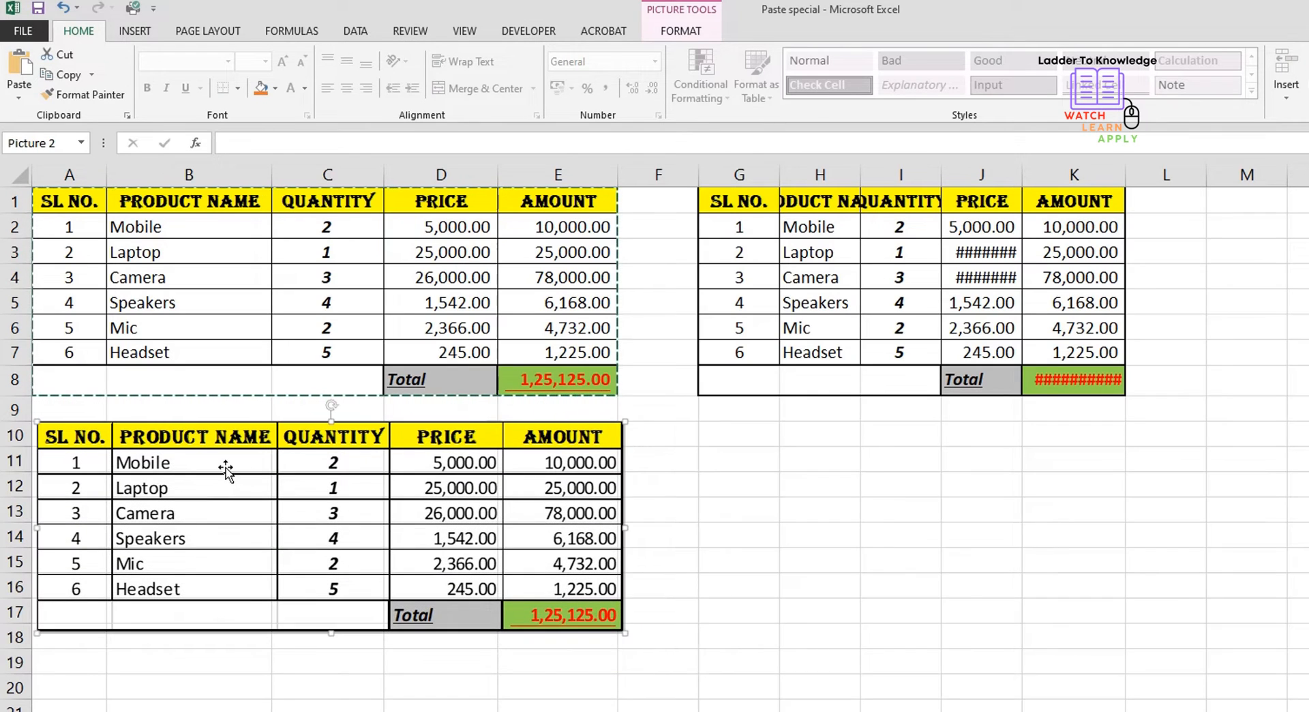
Step: Change the first product name in B2 of the source table to Printer
left_click(177, 225)
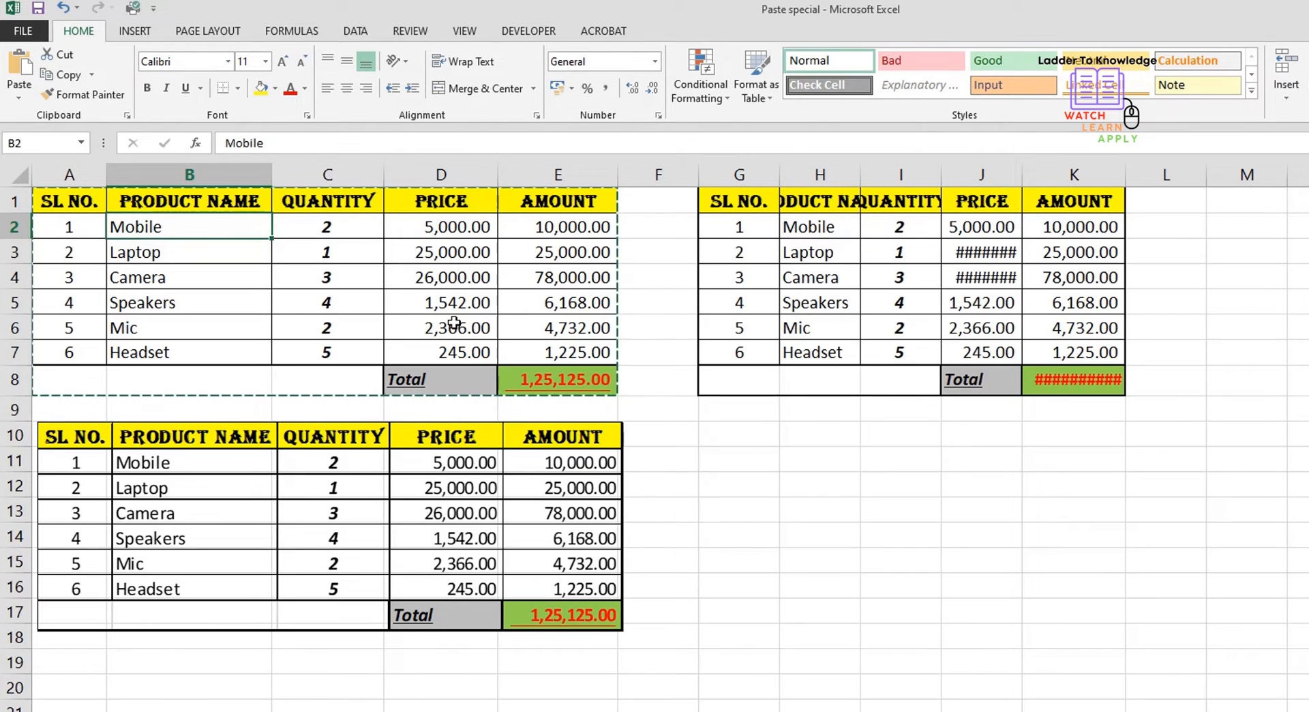
double_click(202, 226)
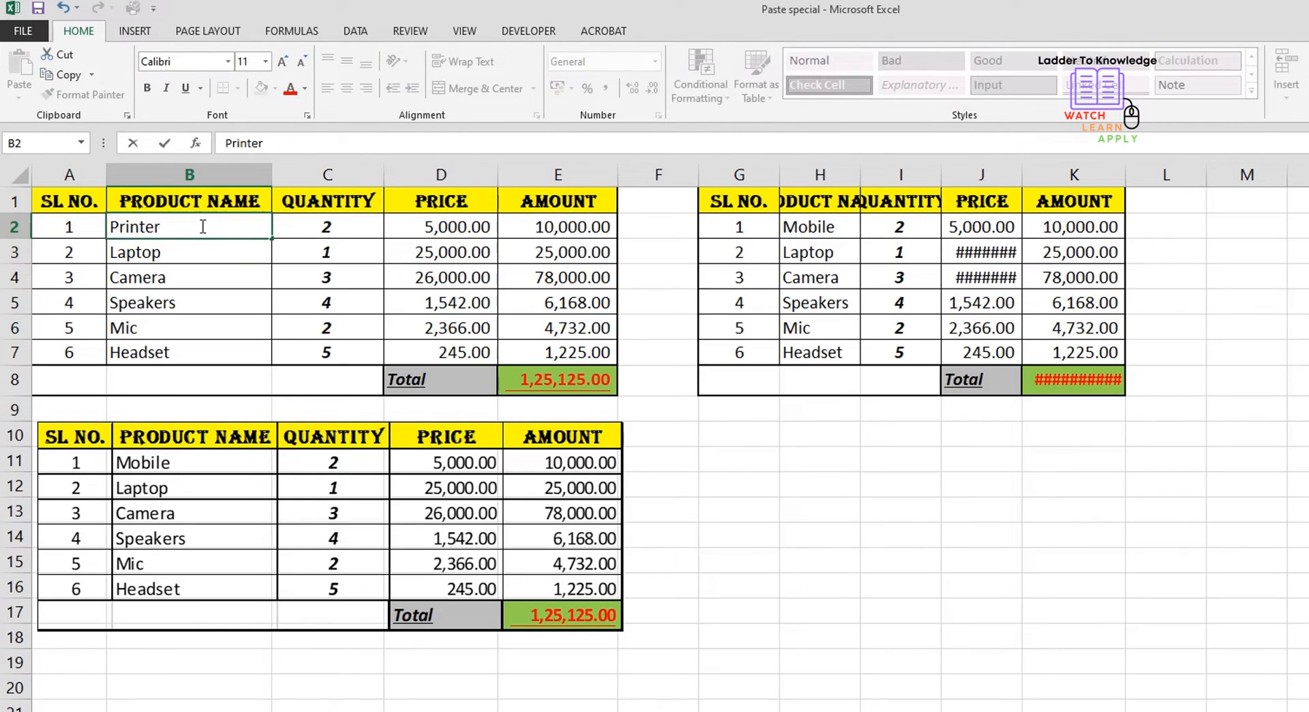
key("Return")
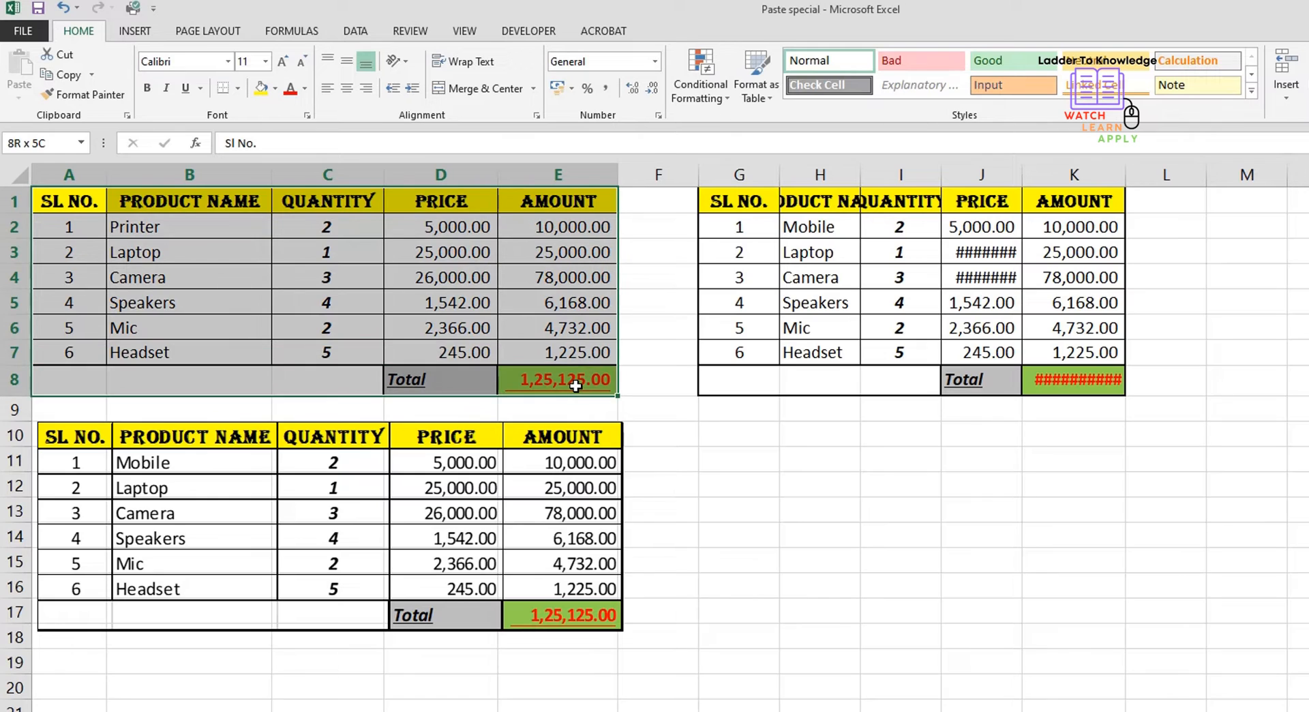
Step: Copy the product table A1:E8 and paste it at G10 as a linked picture
left_click_drag(576, 385, 575, 385)
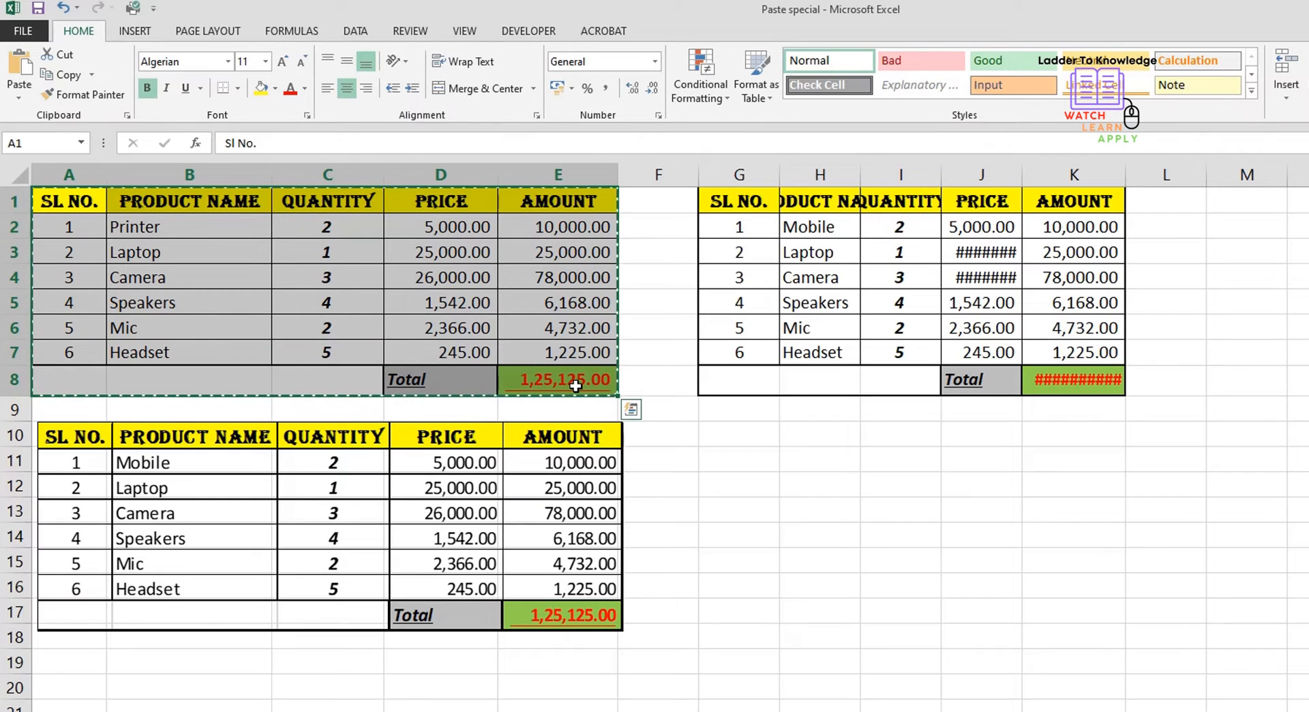
left_click(724, 438)
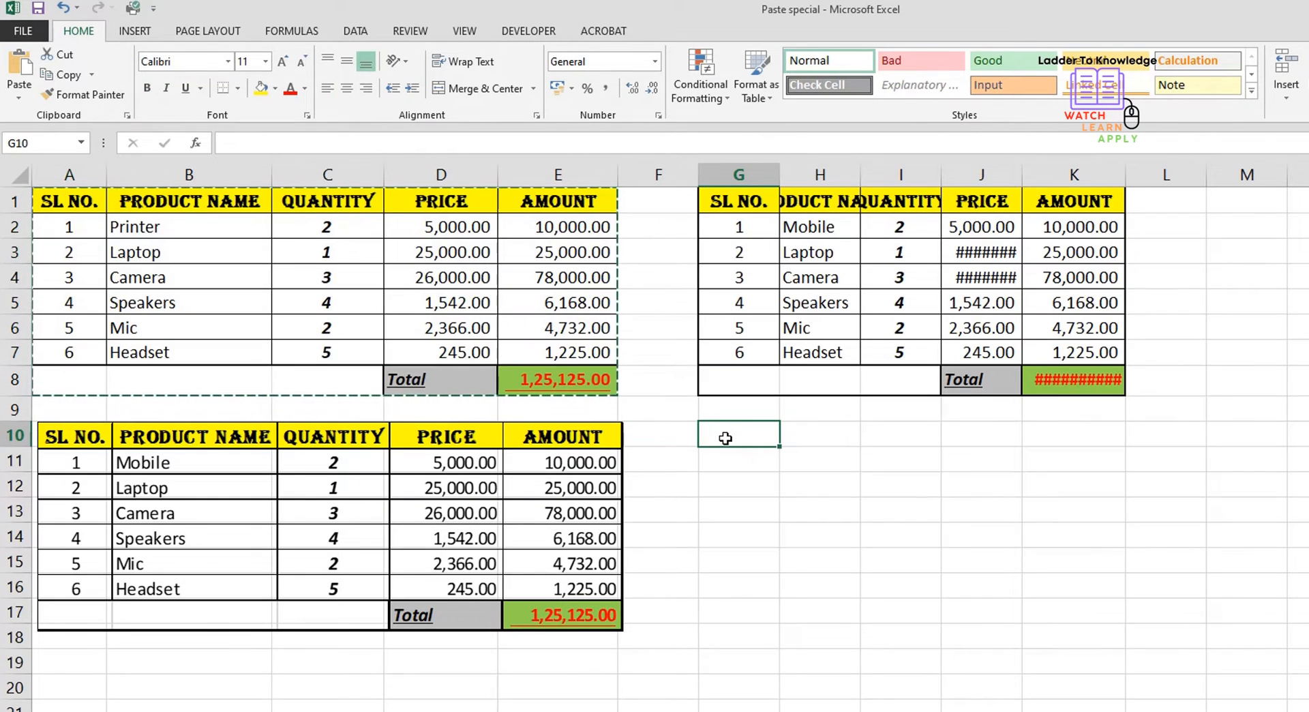
left_click(19, 95)
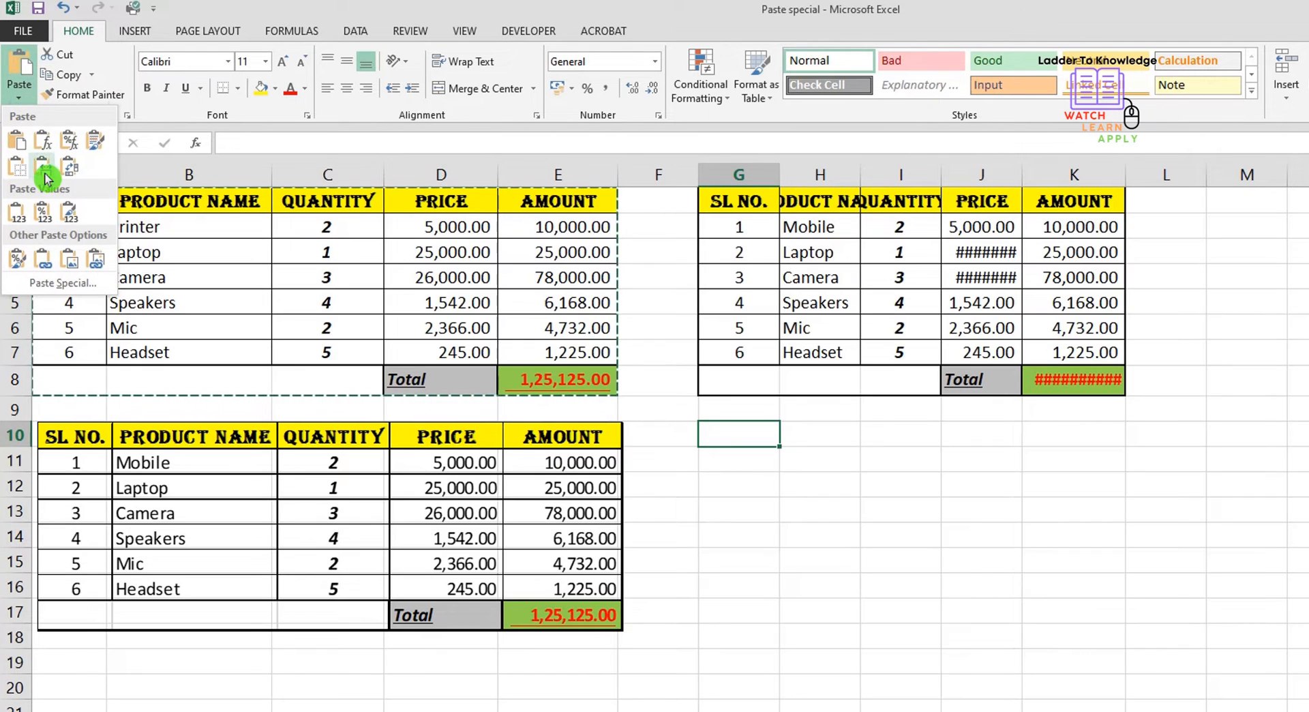
left_click(97, 262)
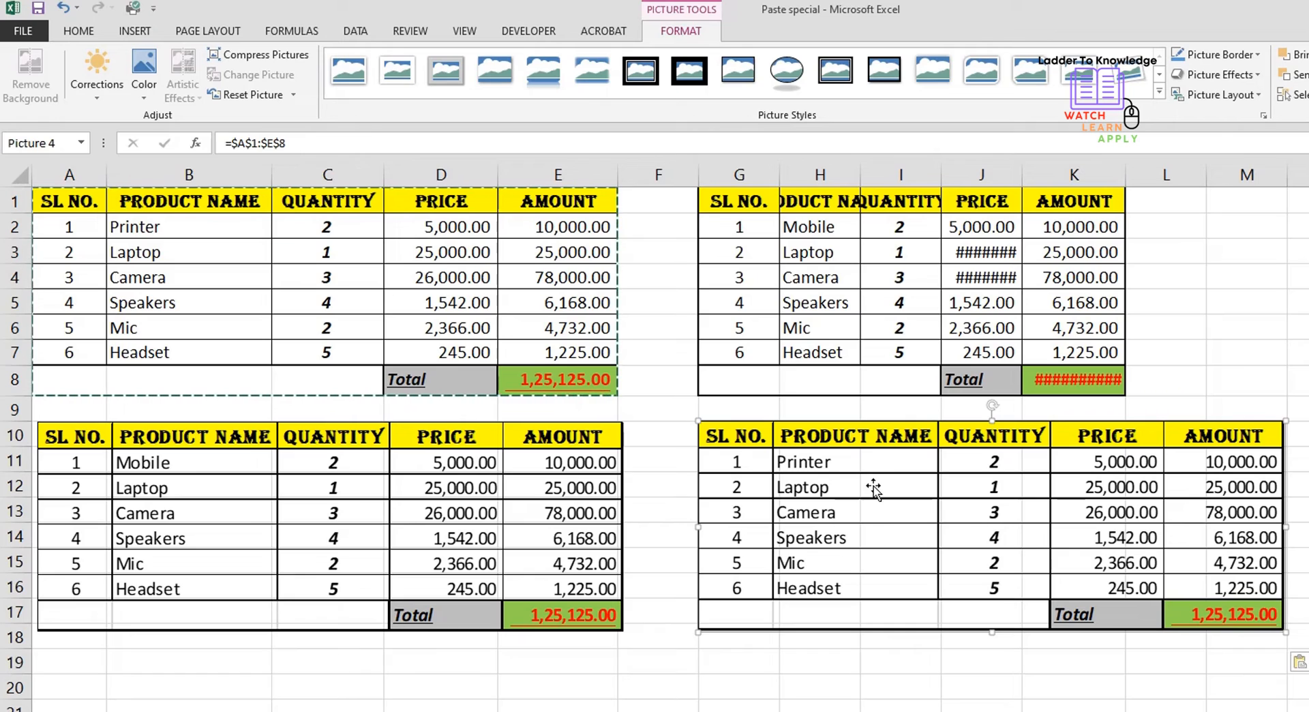
Step: Set the first product's price in D2 of the source table to 8000
left_click(181, 228)
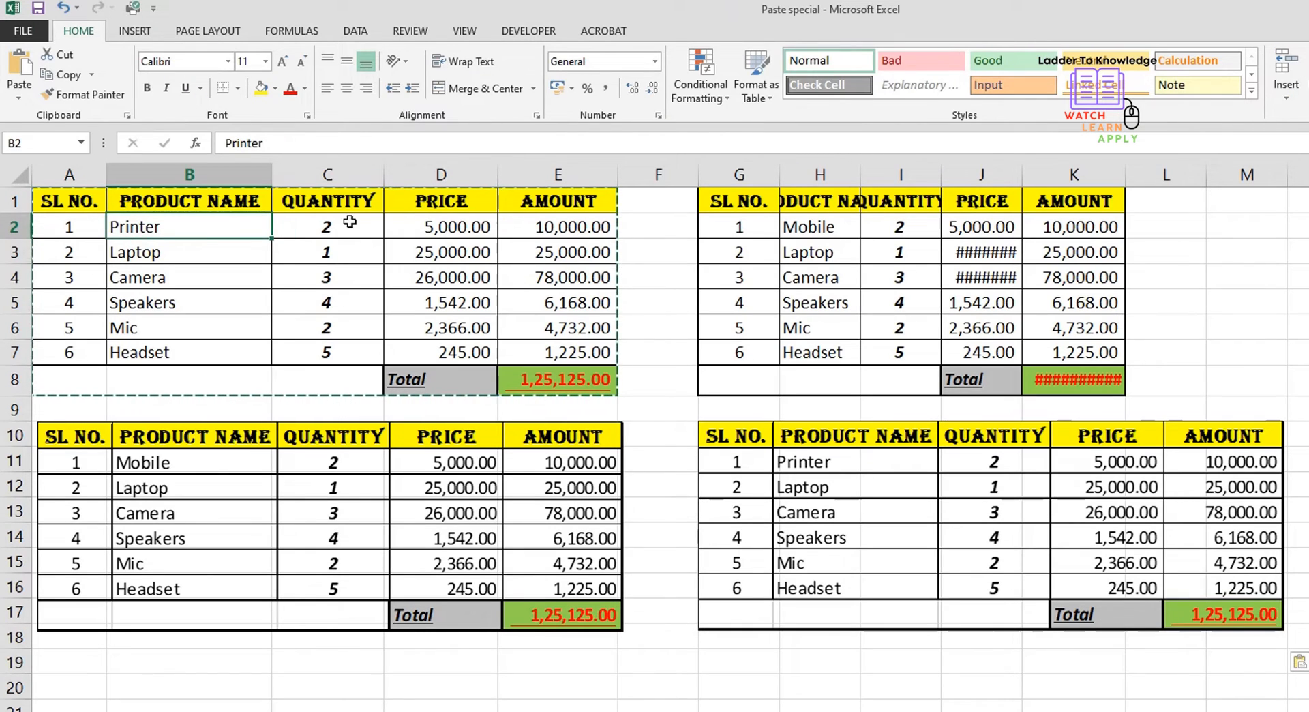
left_click(437, 227)
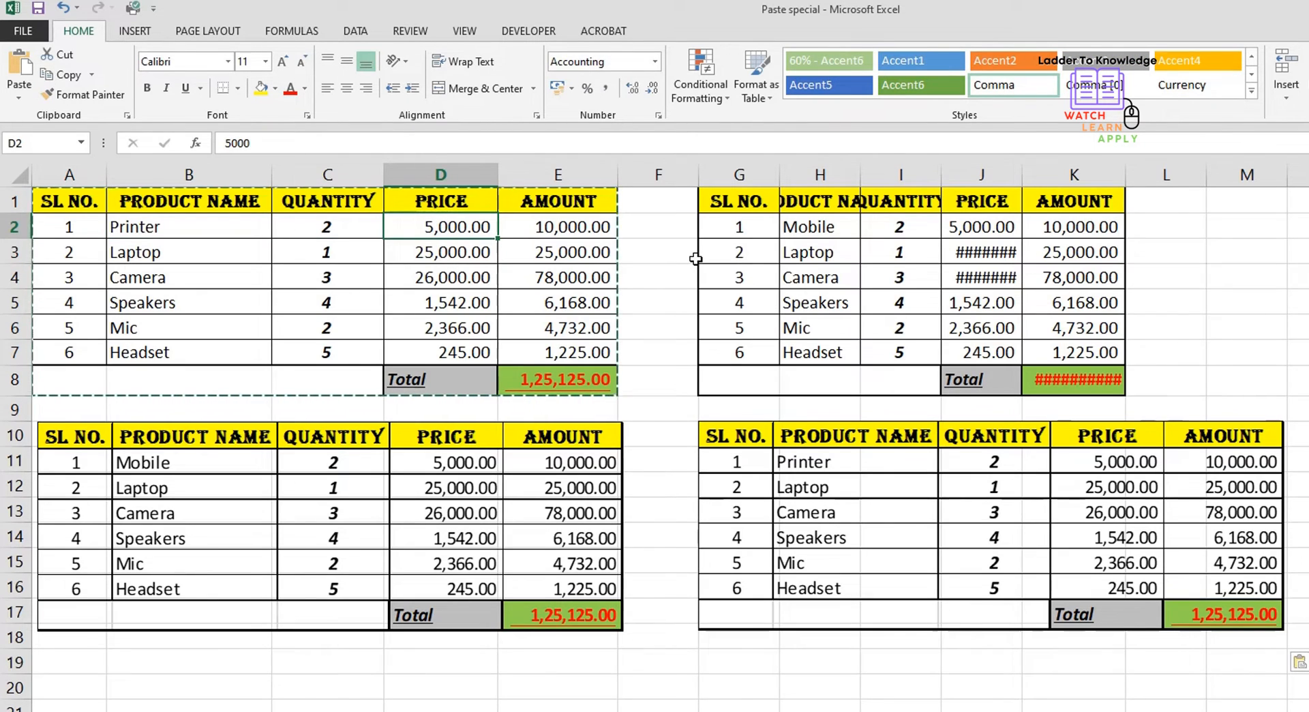
type("8000")
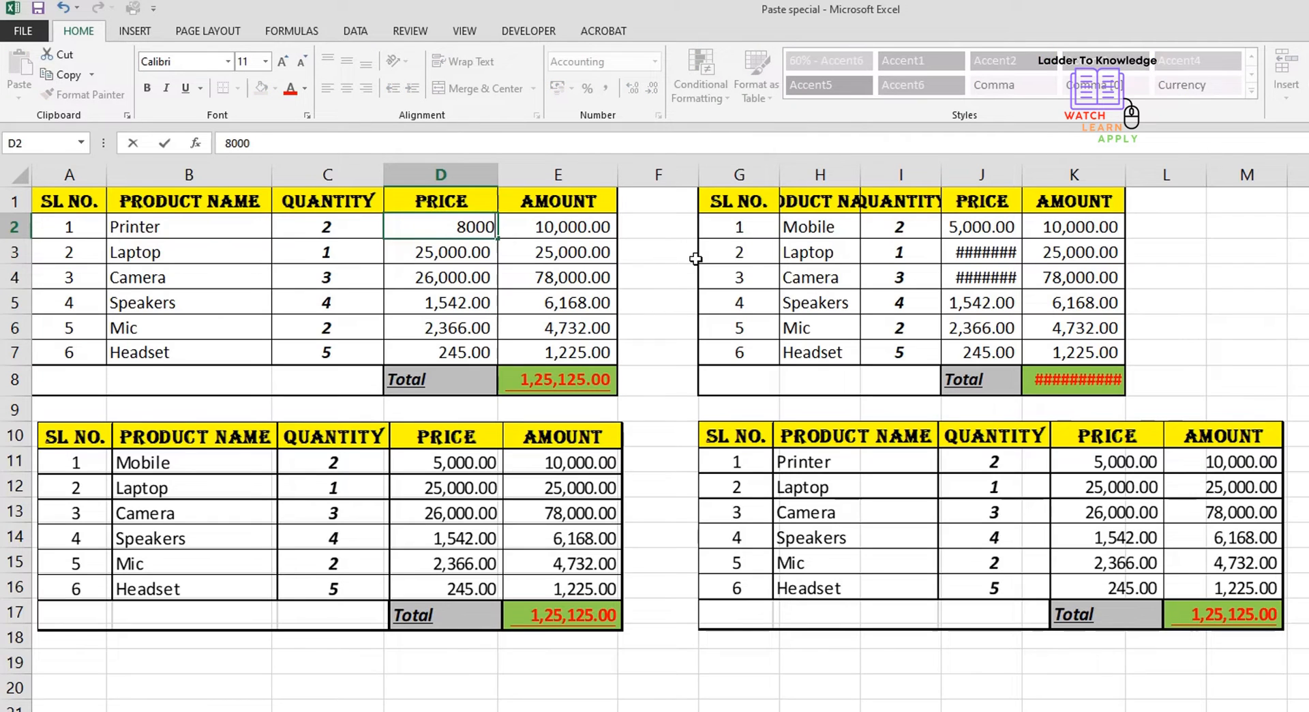
key("Return")
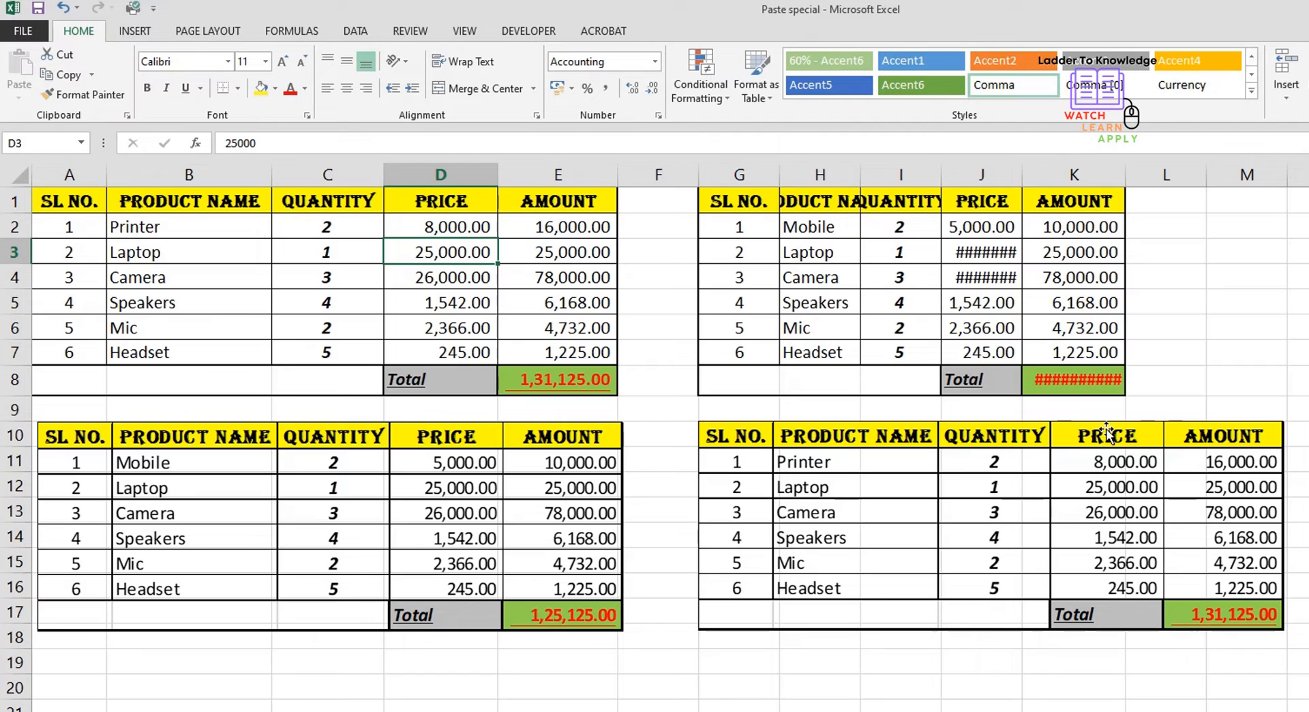
Step: Delete columns G through M and remove both the linked and the static picture of the table
left_click_drag(739, 176, 1245, 184)
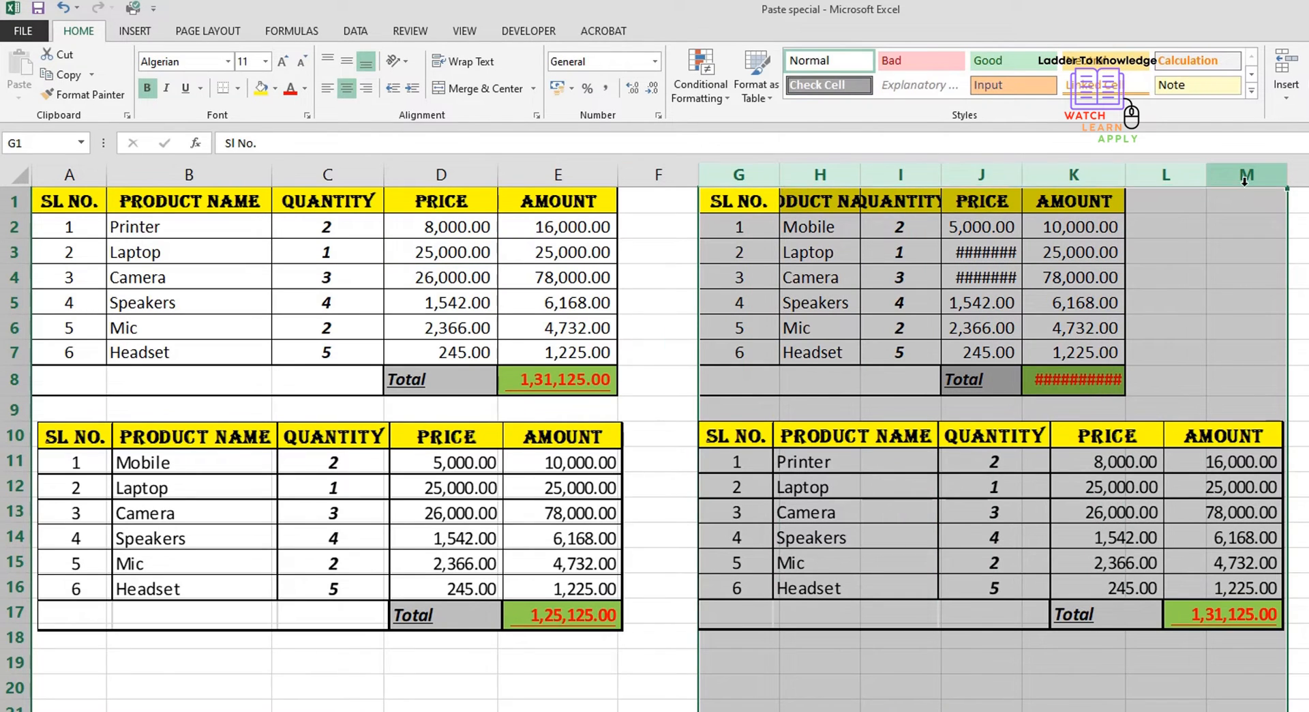
key("ctrl+minus")
left_click(1123, 559)
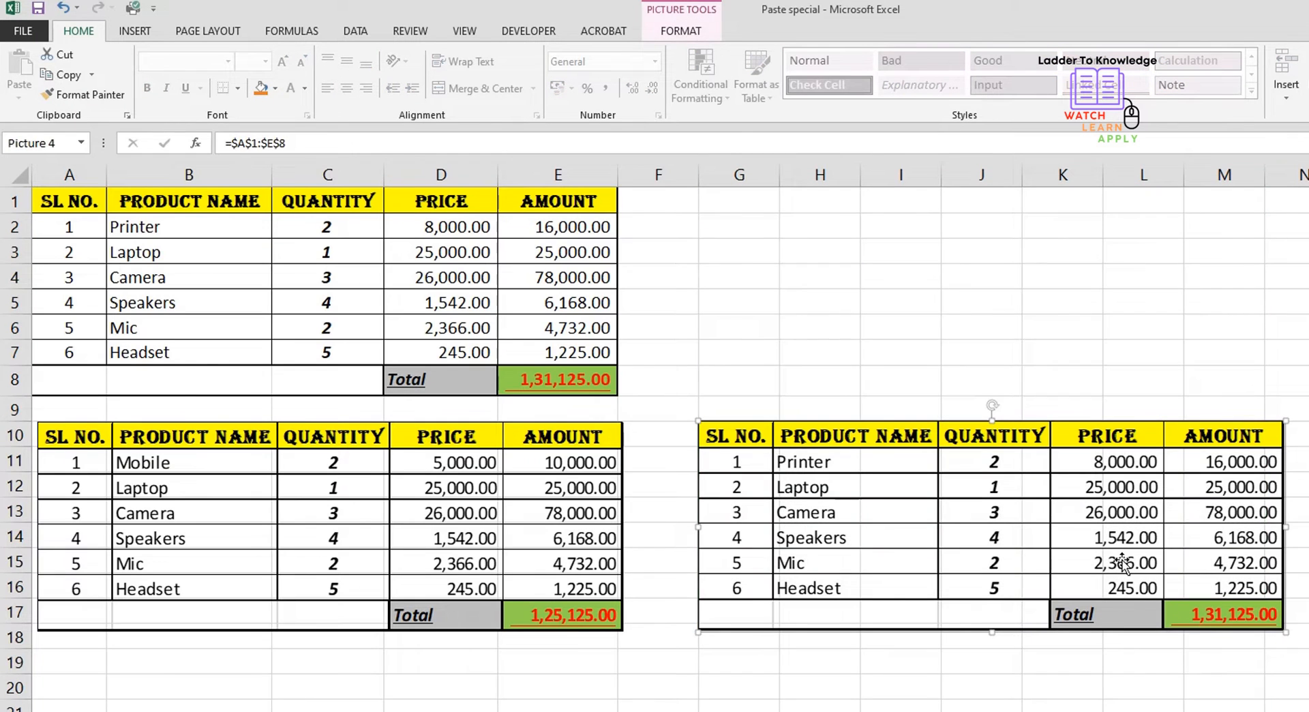
key("Delete")
left_click(538, 496)
key("Delete")
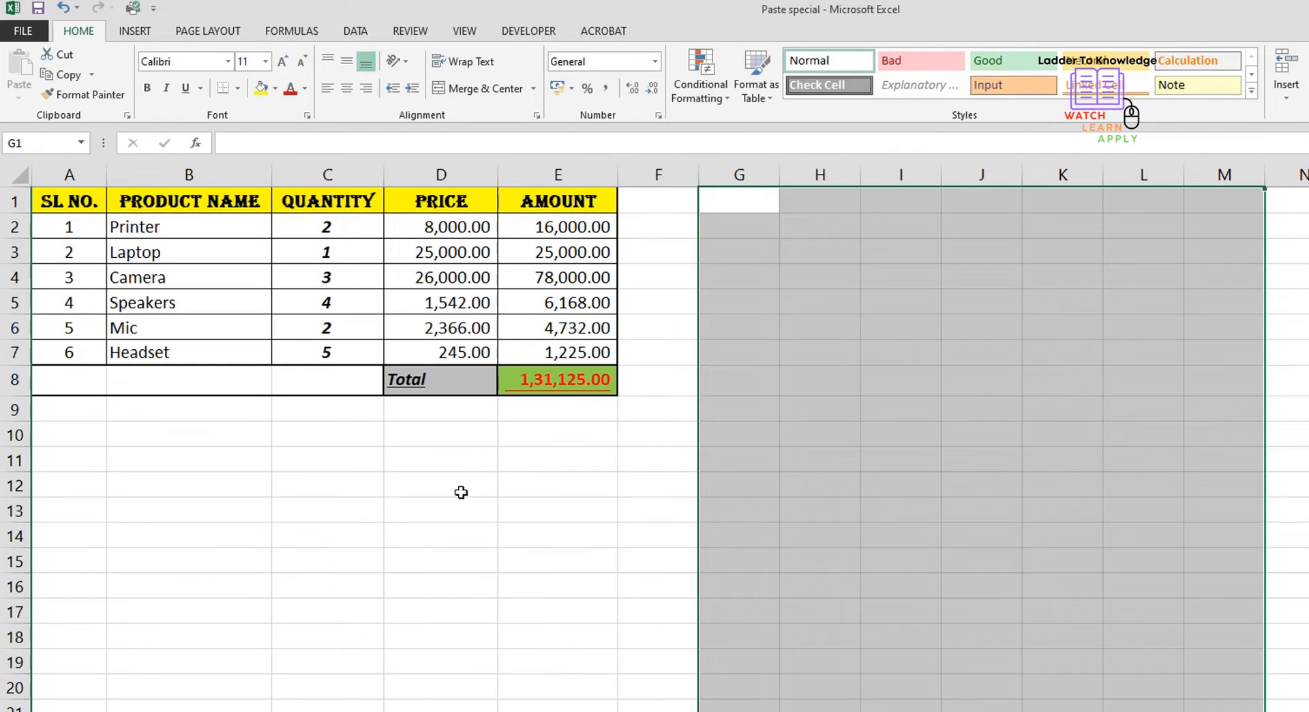
Step: Copy the product table A1:E8 and open the Paste Special dialog beside it to view its options
left_click_drag(68, 205, 600, 380)
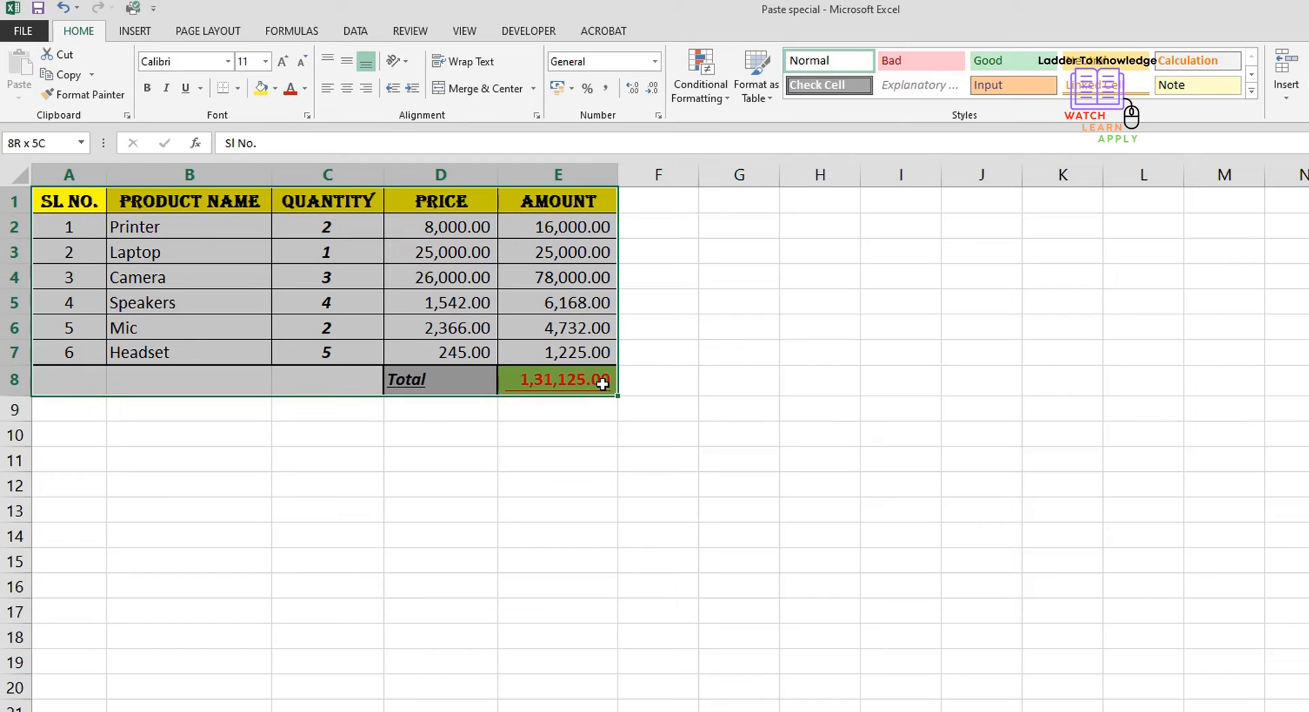
key("ctrl+c")
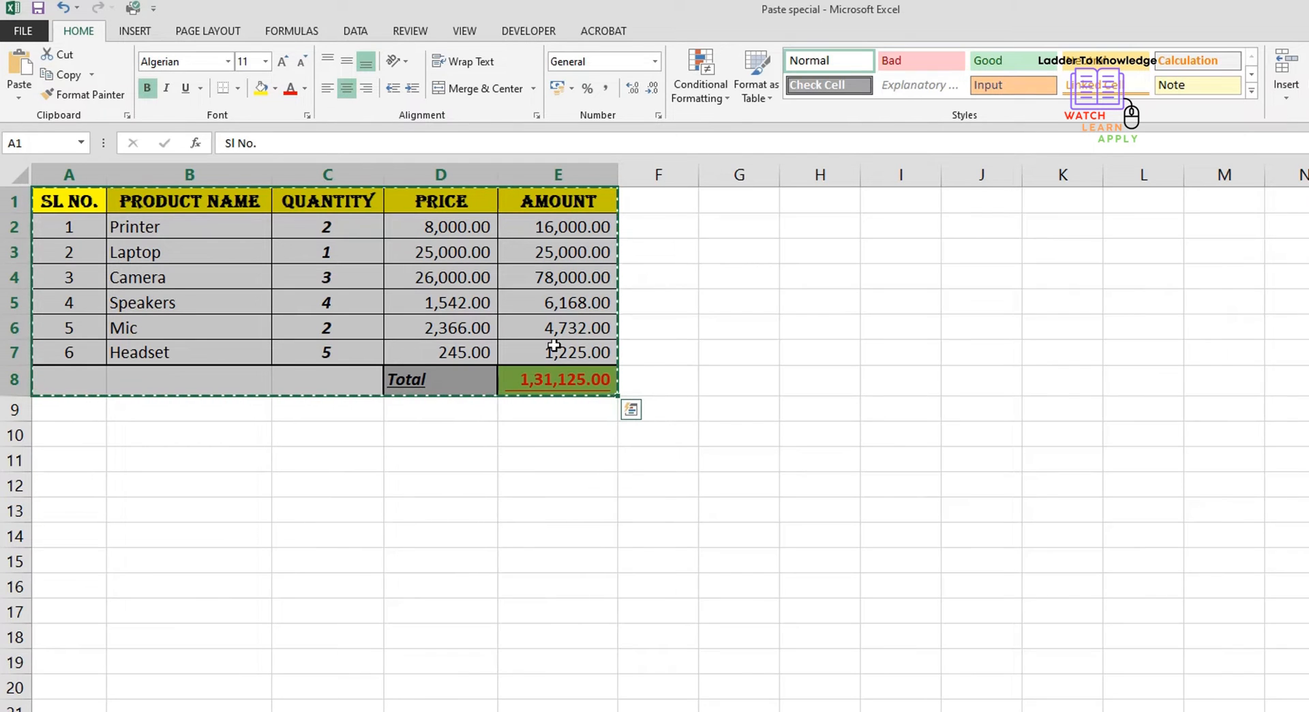
left_click(12, 103)
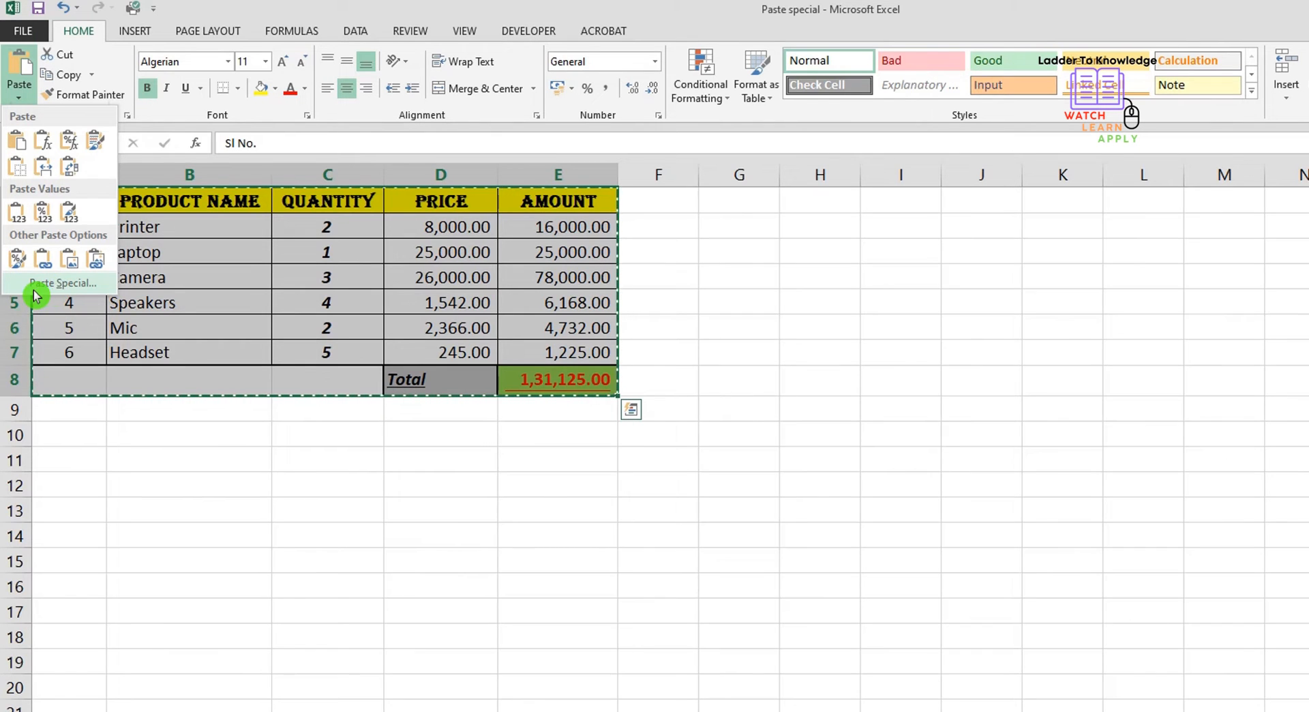
left_click(99, 293)
left_click_drag(722, 267, 964, 240)
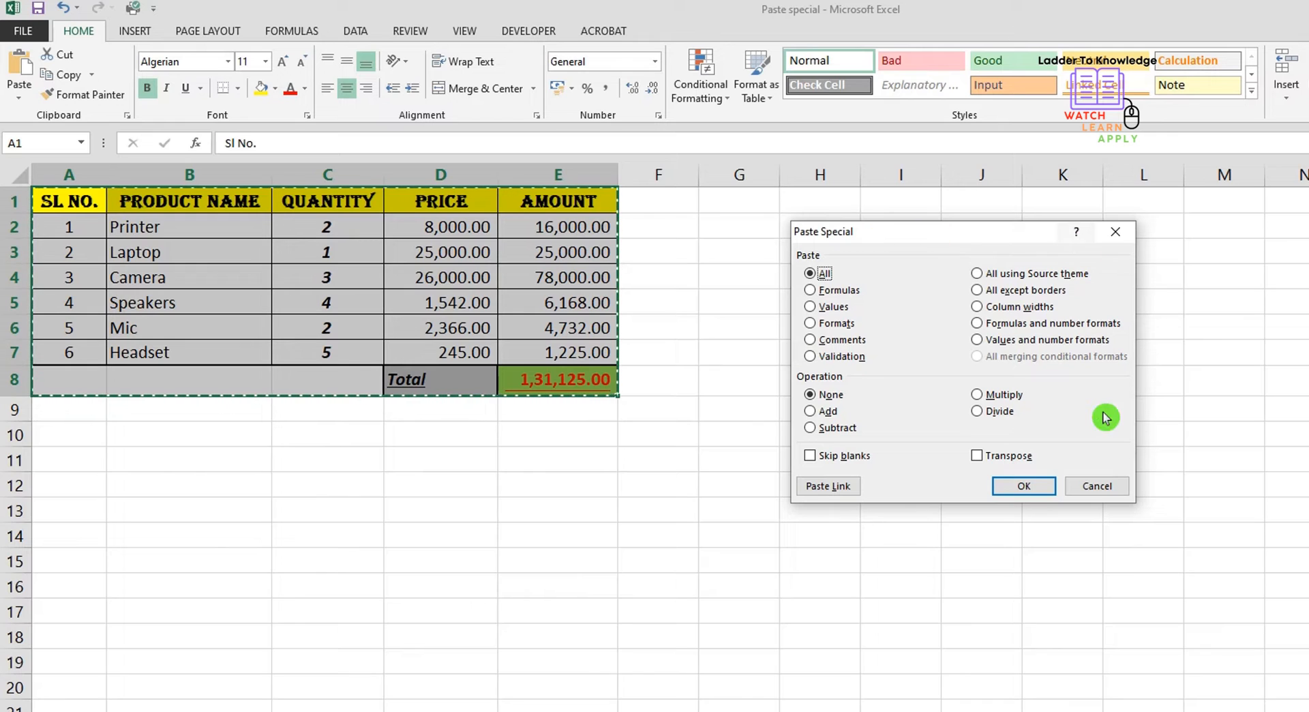
left_click_drag(905, 230, 894, 205)
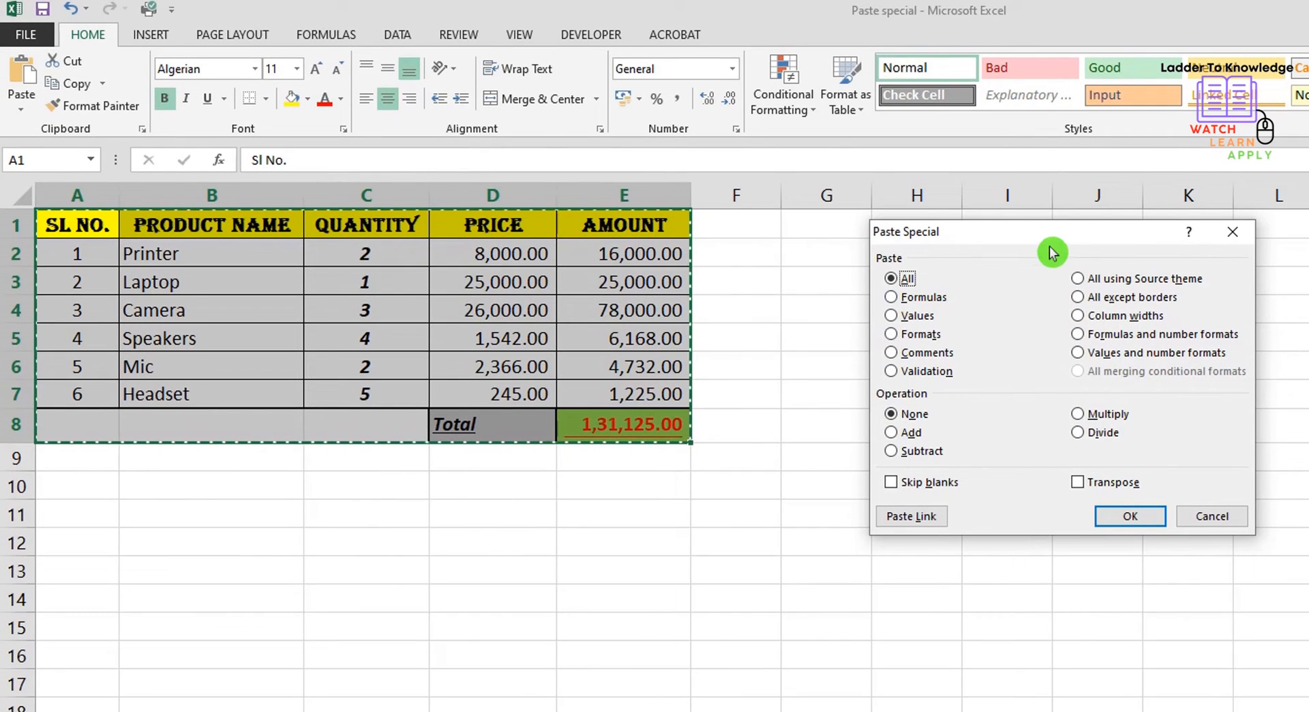
left_click_drag(999, 223, 1060, 229)
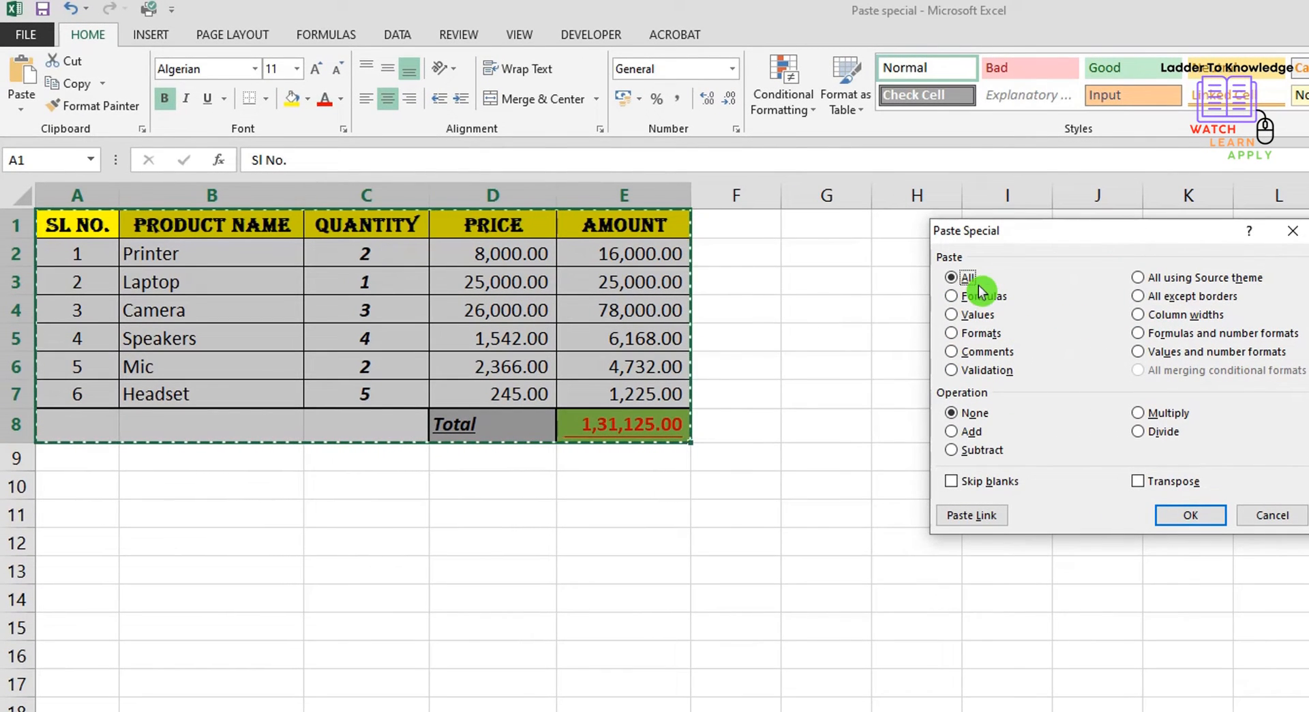
Step: Examine the Comments, Validation and All paste options, then cancel Paste Special and clear the copy selection
left_click(968, 355)
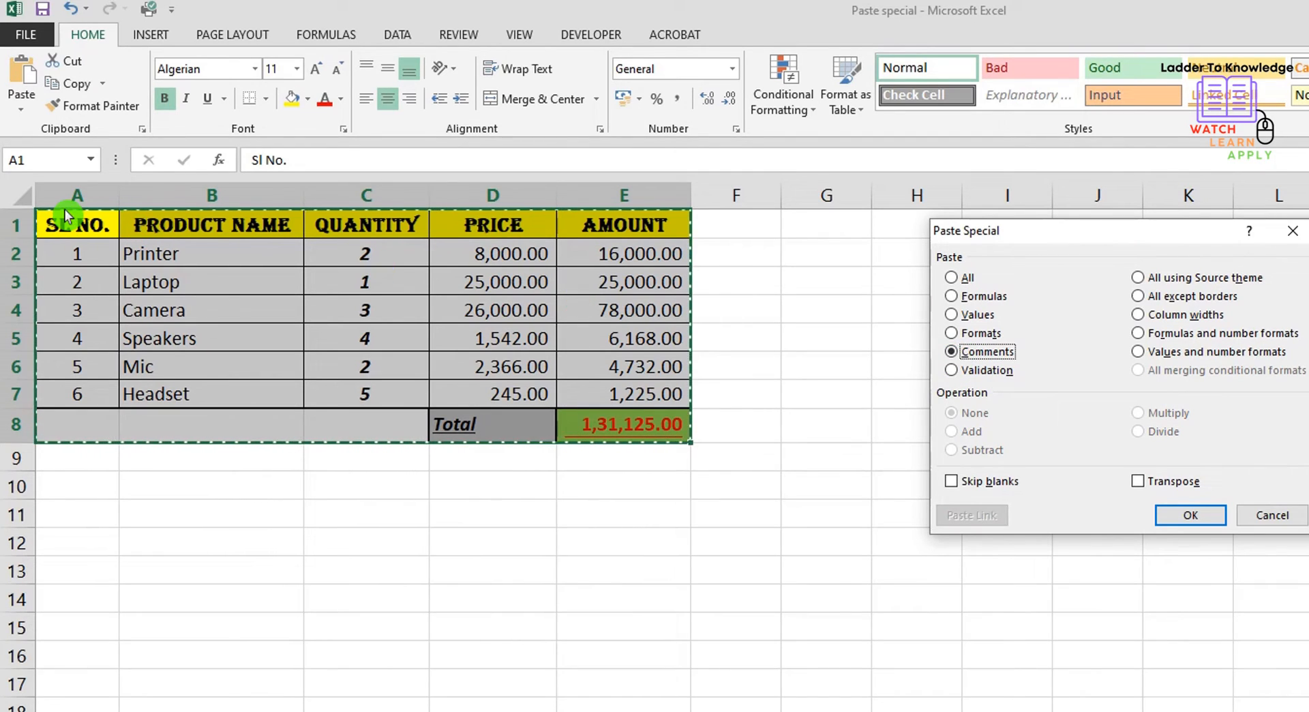
left_click(968, 374)
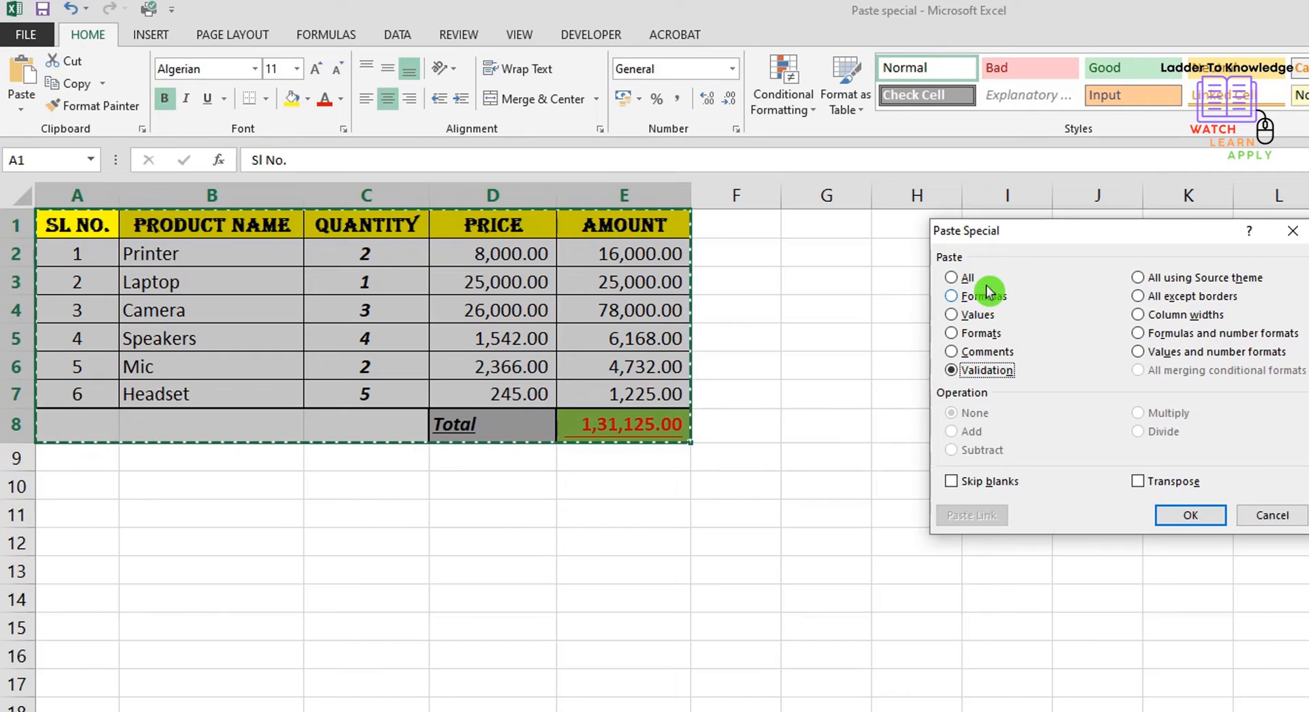
left_click(966, 277)
left_click_drag(1108, 244, 1061, 237)
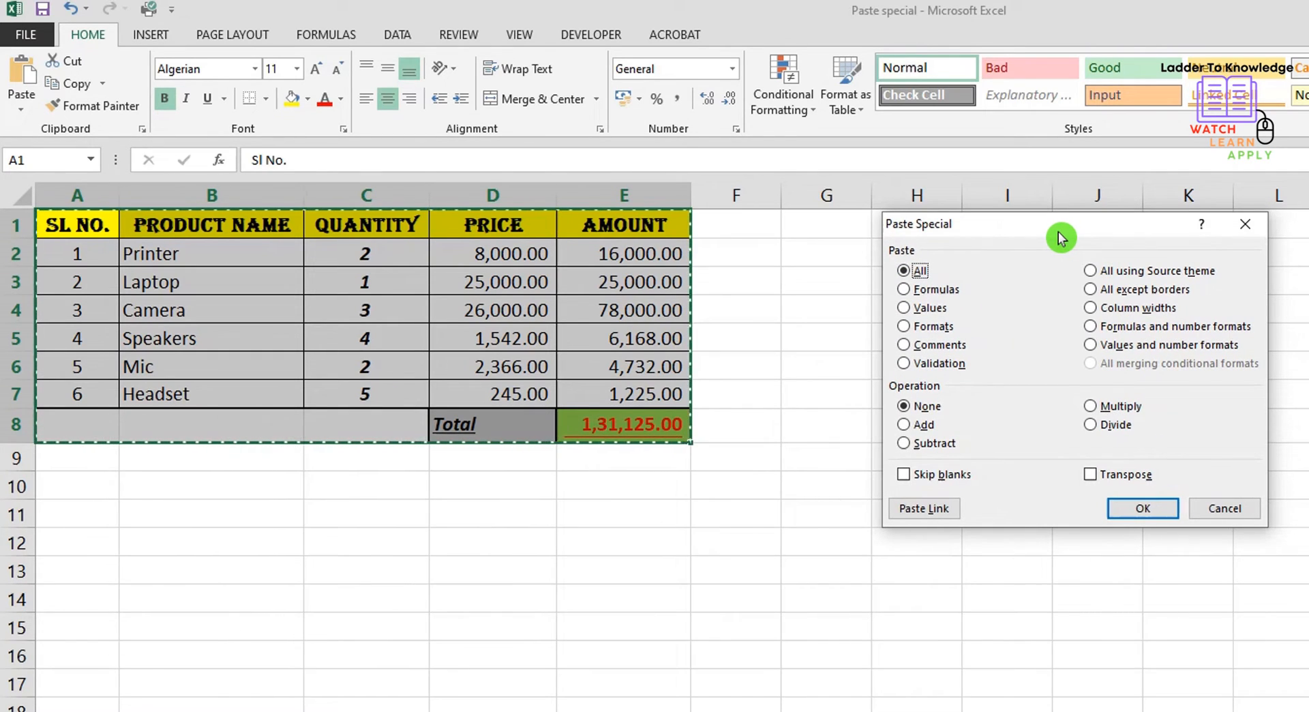
left_click(1218, 510)
left_click(824, 252)
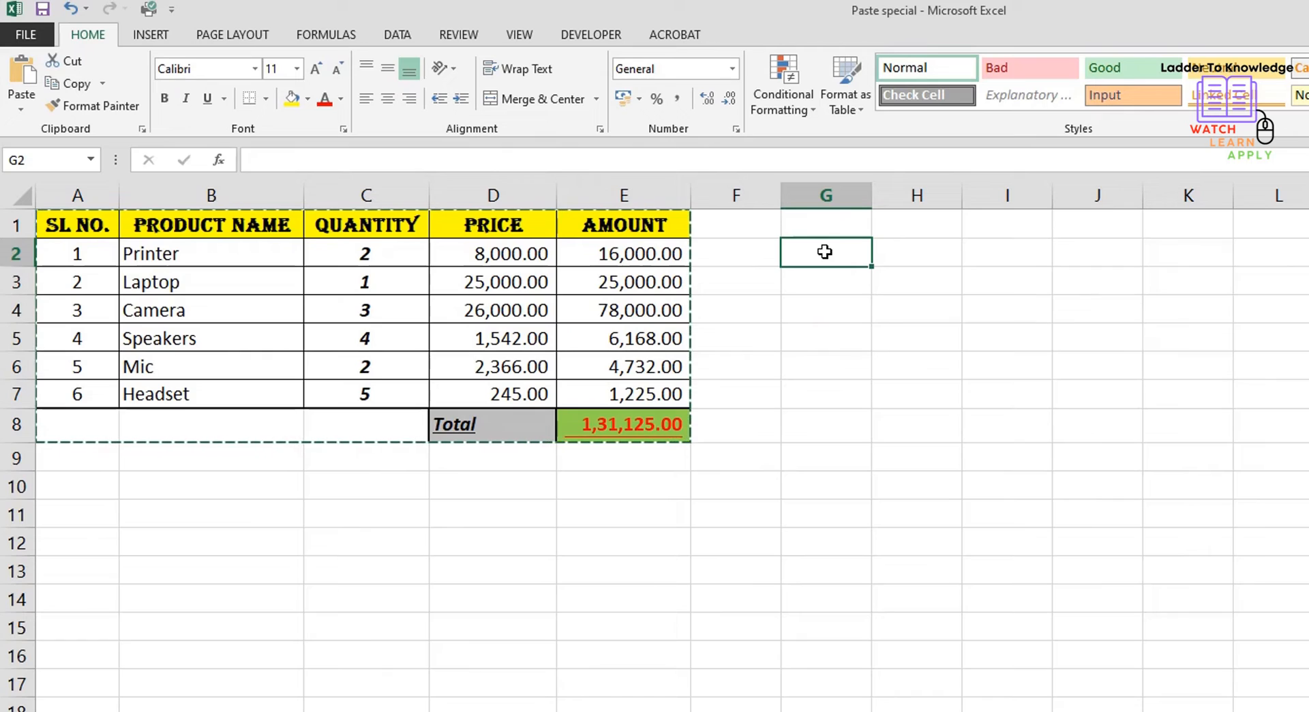
key("Escape")
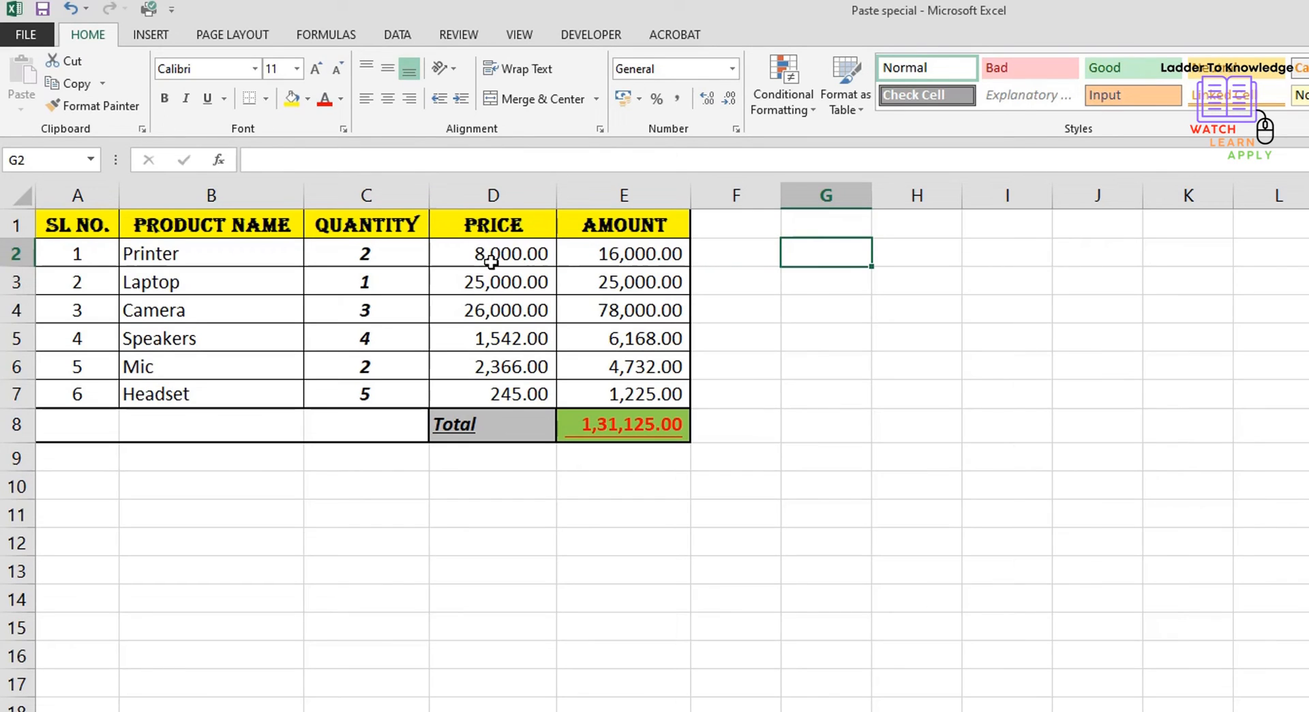
Step: Enter 500 in cell G2 and copy that cell
left_click_drag(491, 261, 504, 400)
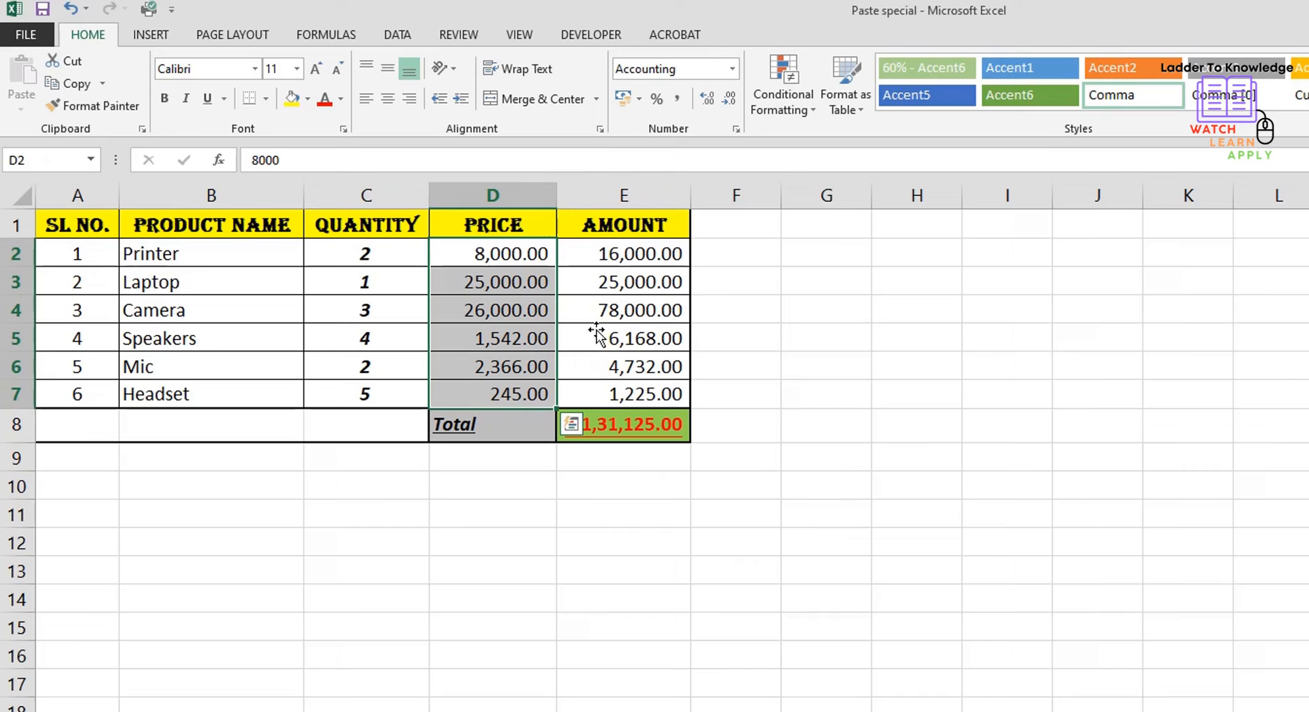
left_click(831, 252)
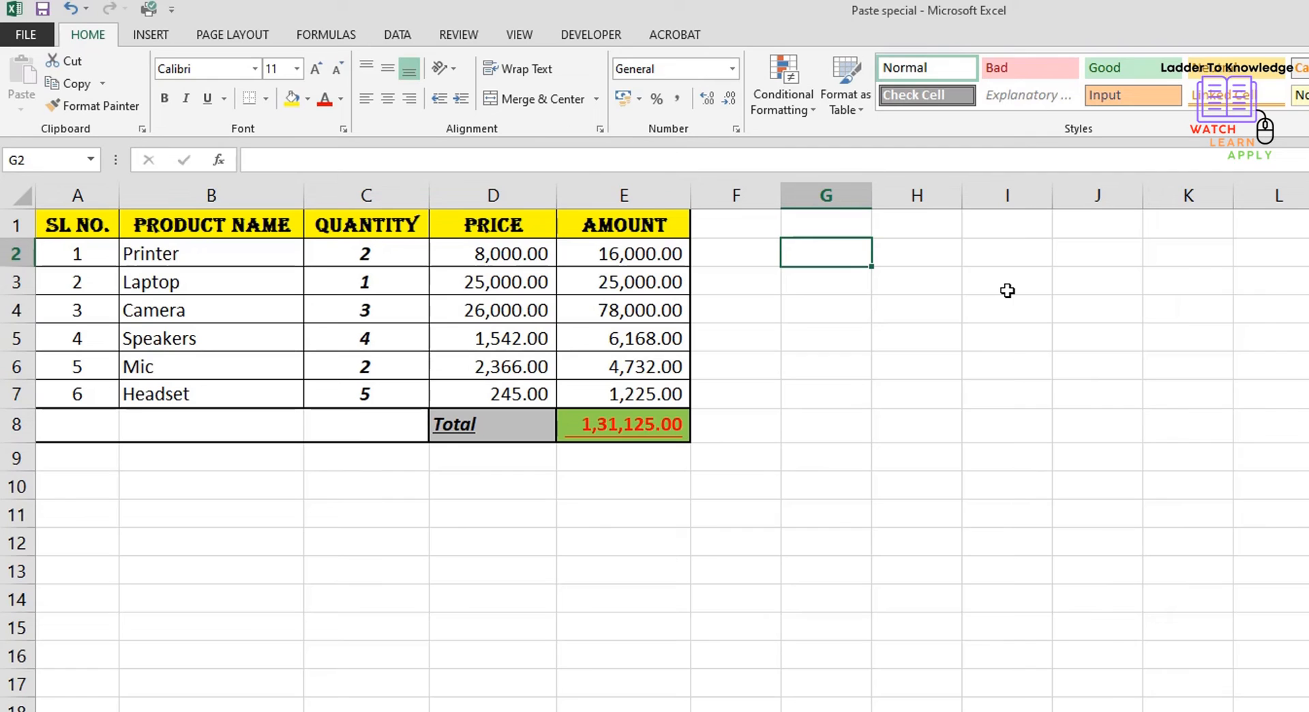
type("500")
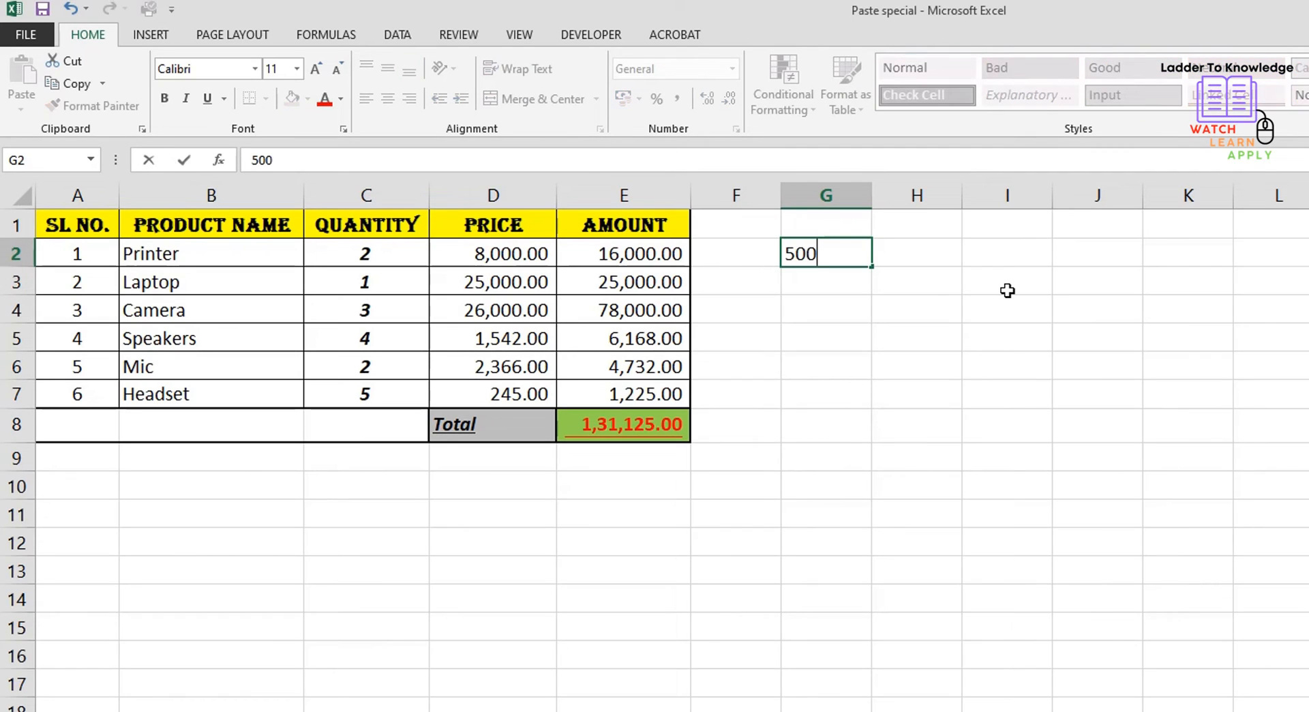
key("Return")
key("Up")
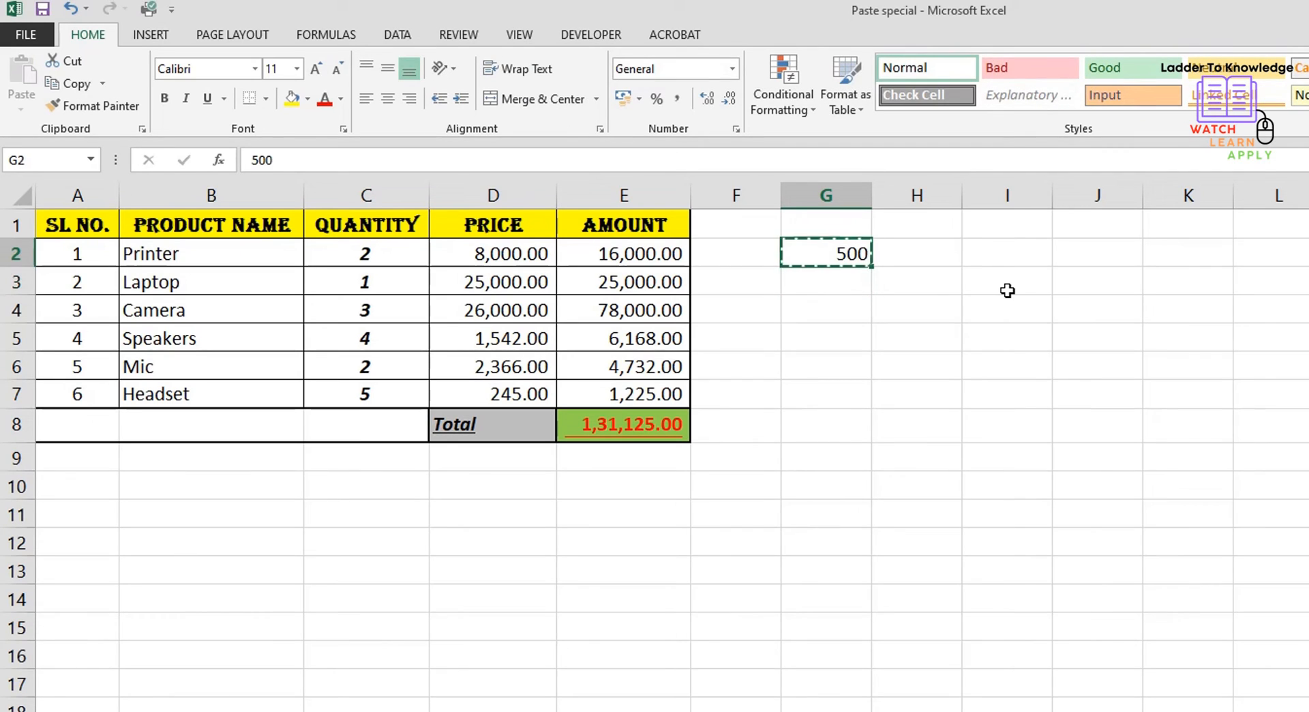
left_click(21, 102)
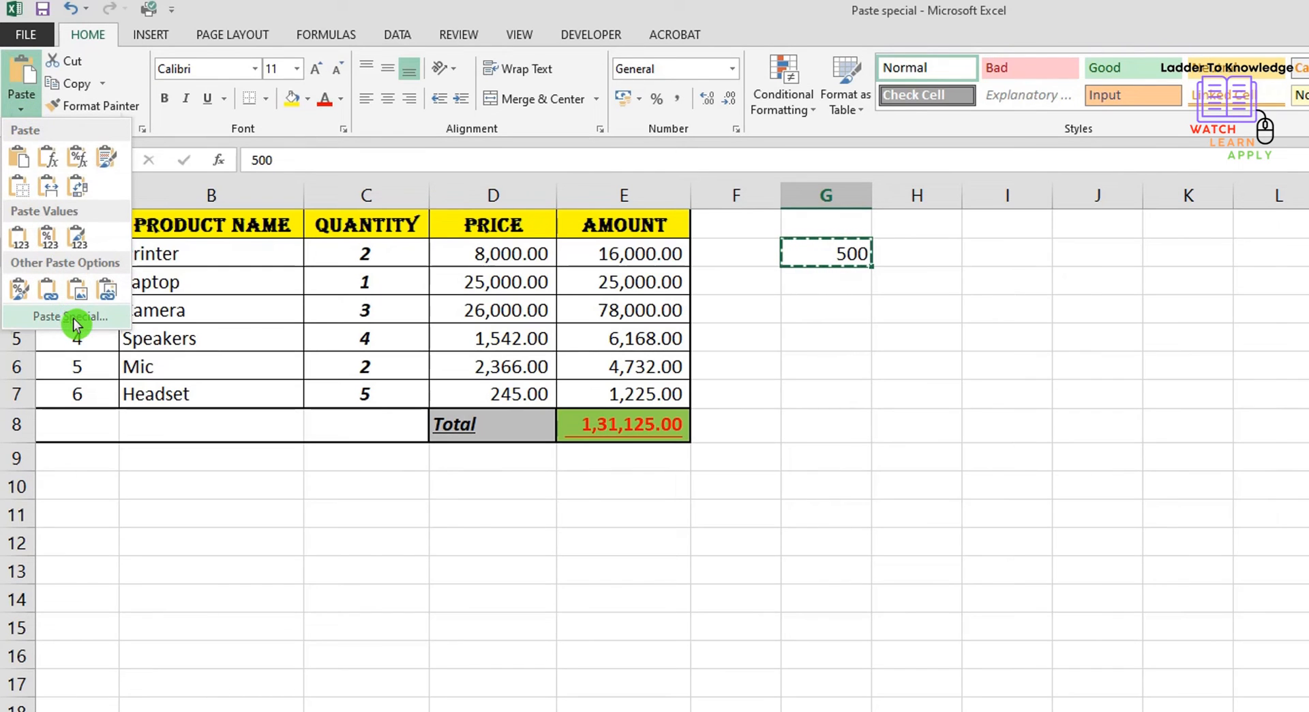
left_click(71, 317)
key("Escape")
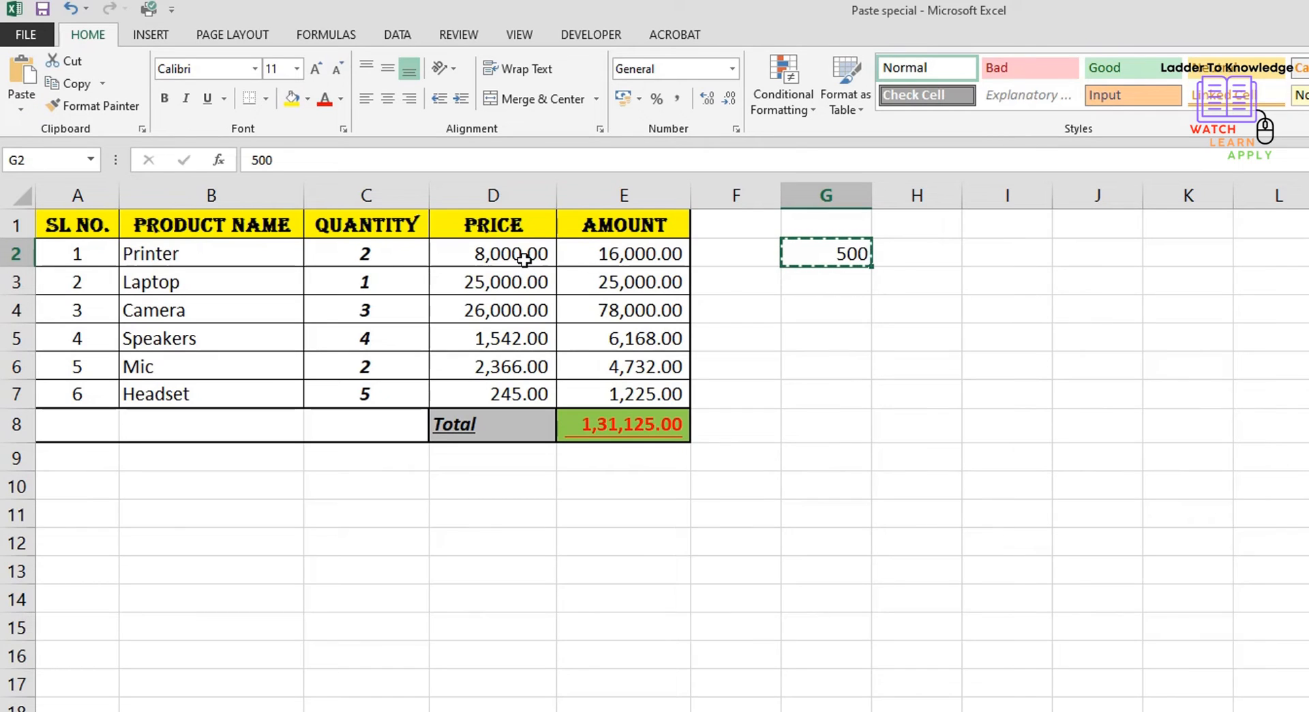
Step: Add the copied 500 to all prices in D2:D7 using Paste Special with the Add operation
left_click_drag(527, 254, 510, 396)
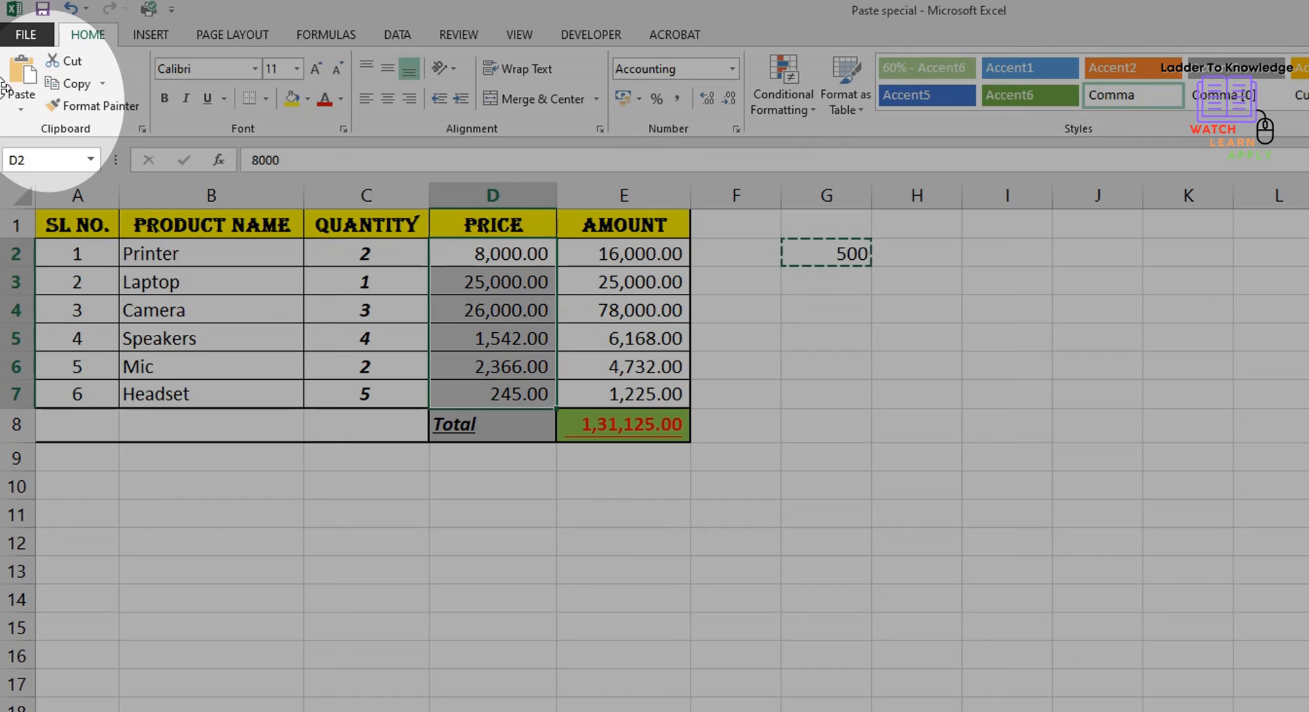
left_click(19, 104)
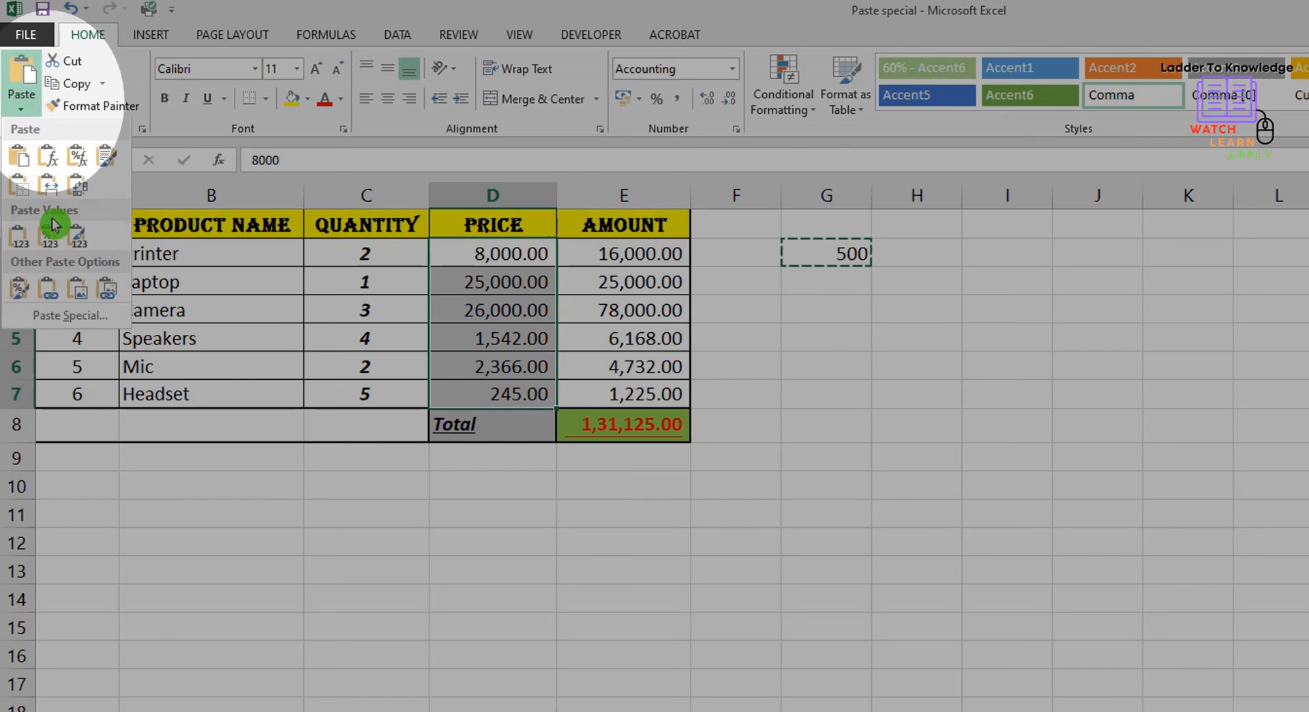
left_click(66, 317)
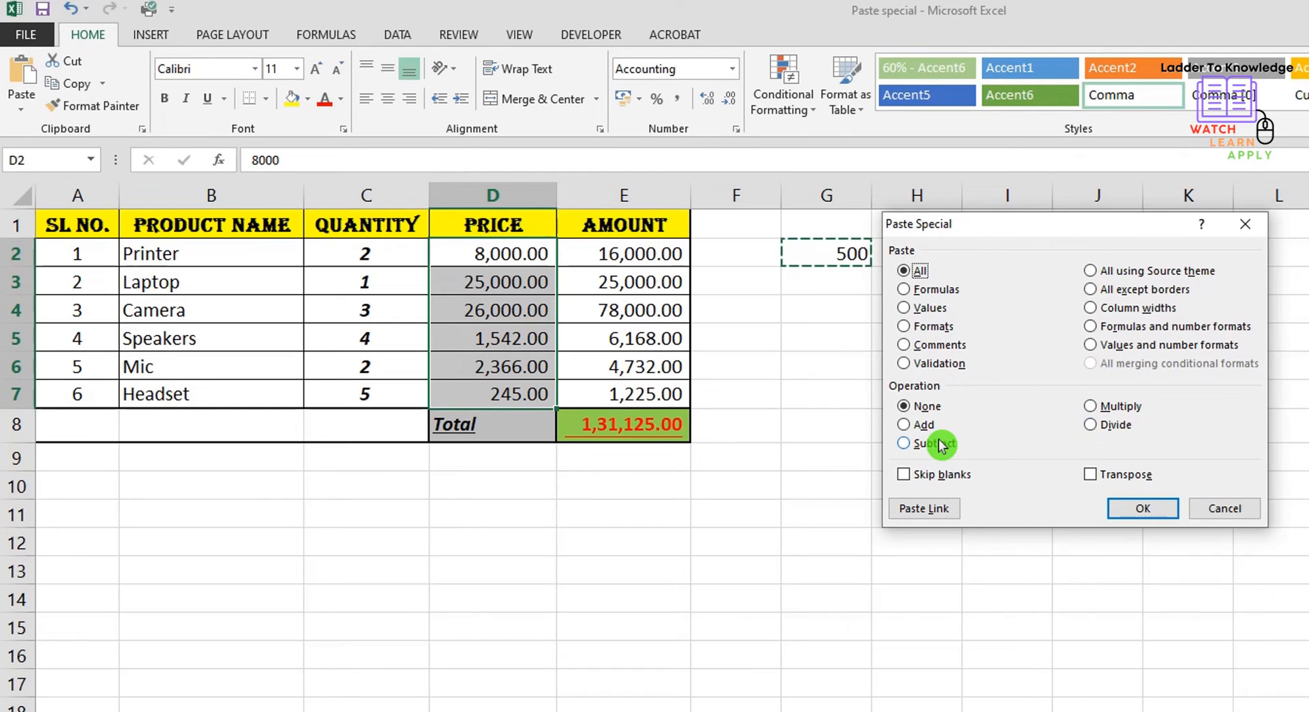
left_click_drag(1066, 225, 1164, 192)
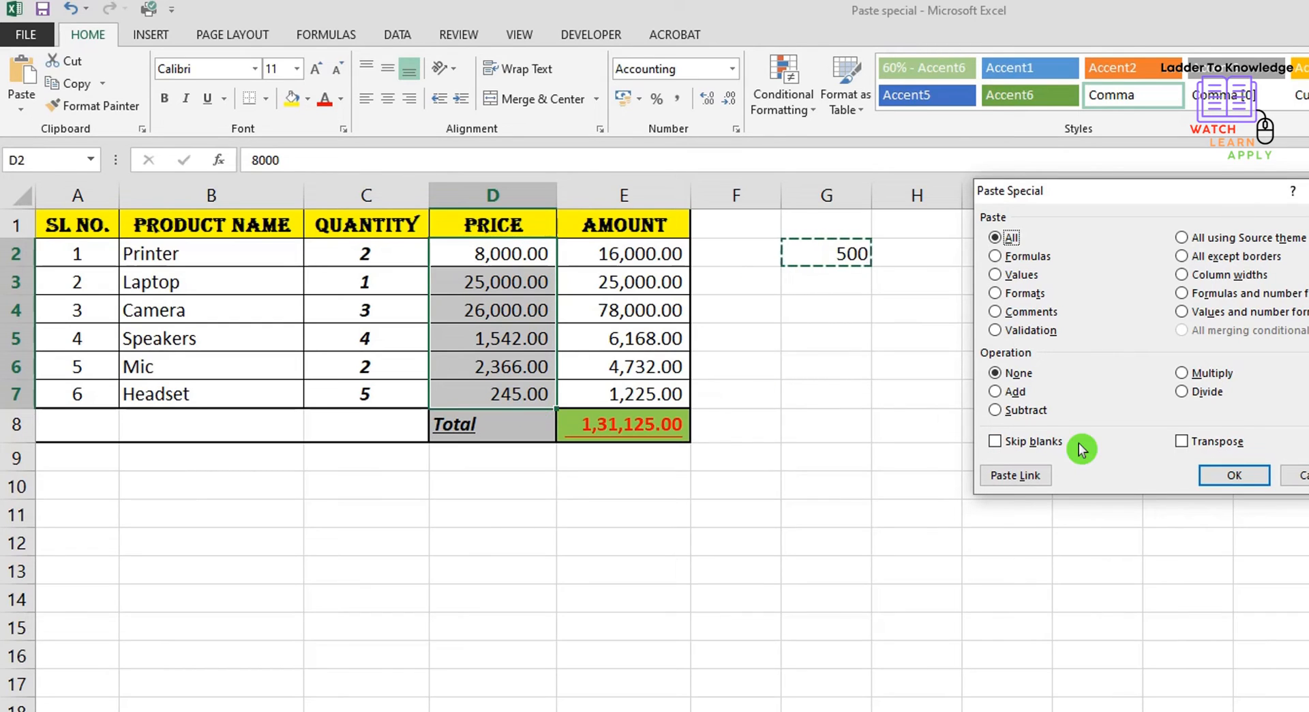
left_click(1016, 390)
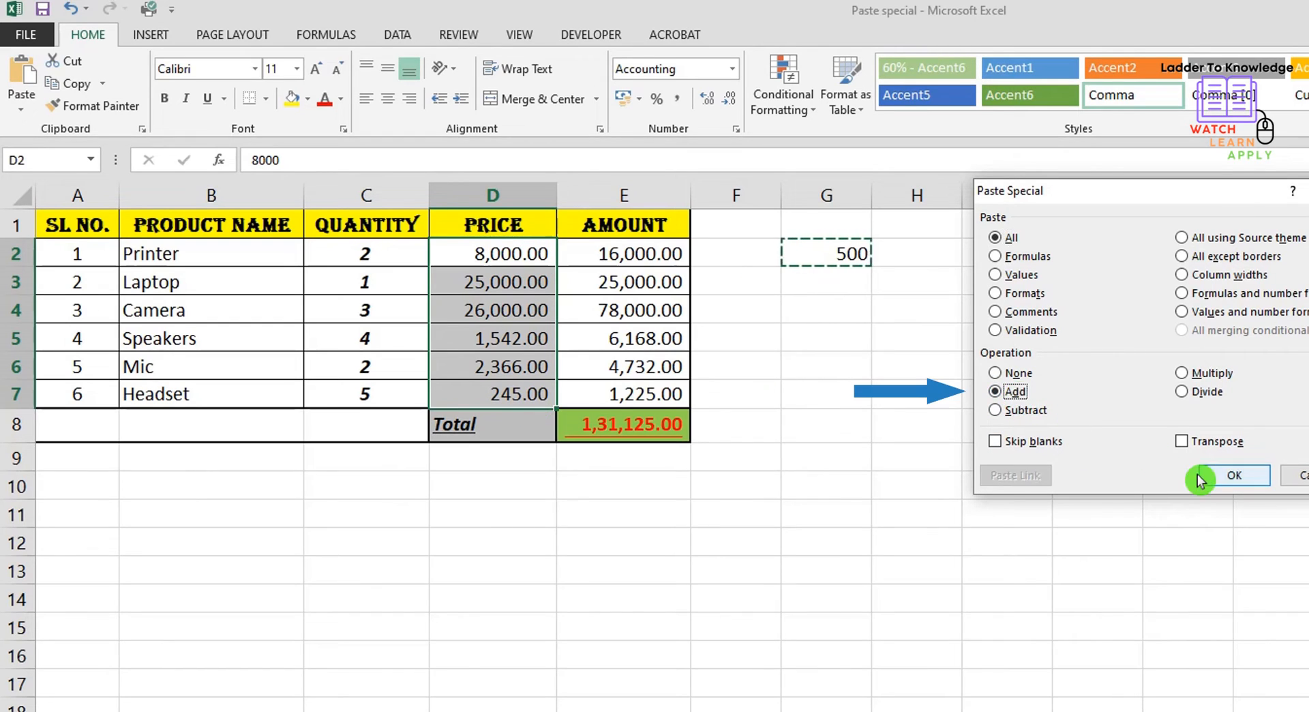
left_click(1226, 476)
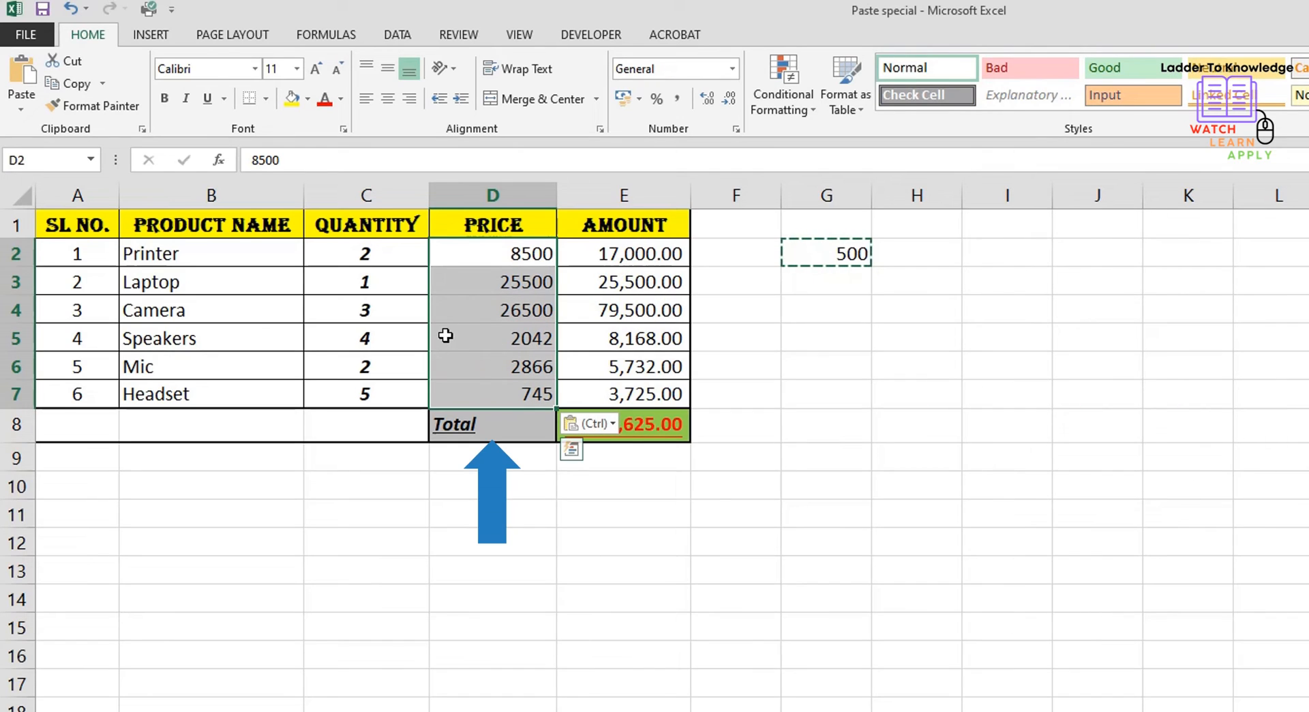
Step: Subtract the copied 500 from all prices in D2:D7 using Paste Special's Subtract operation, then clear the copy selection
left_click_drag(536, 253, 545, 386)
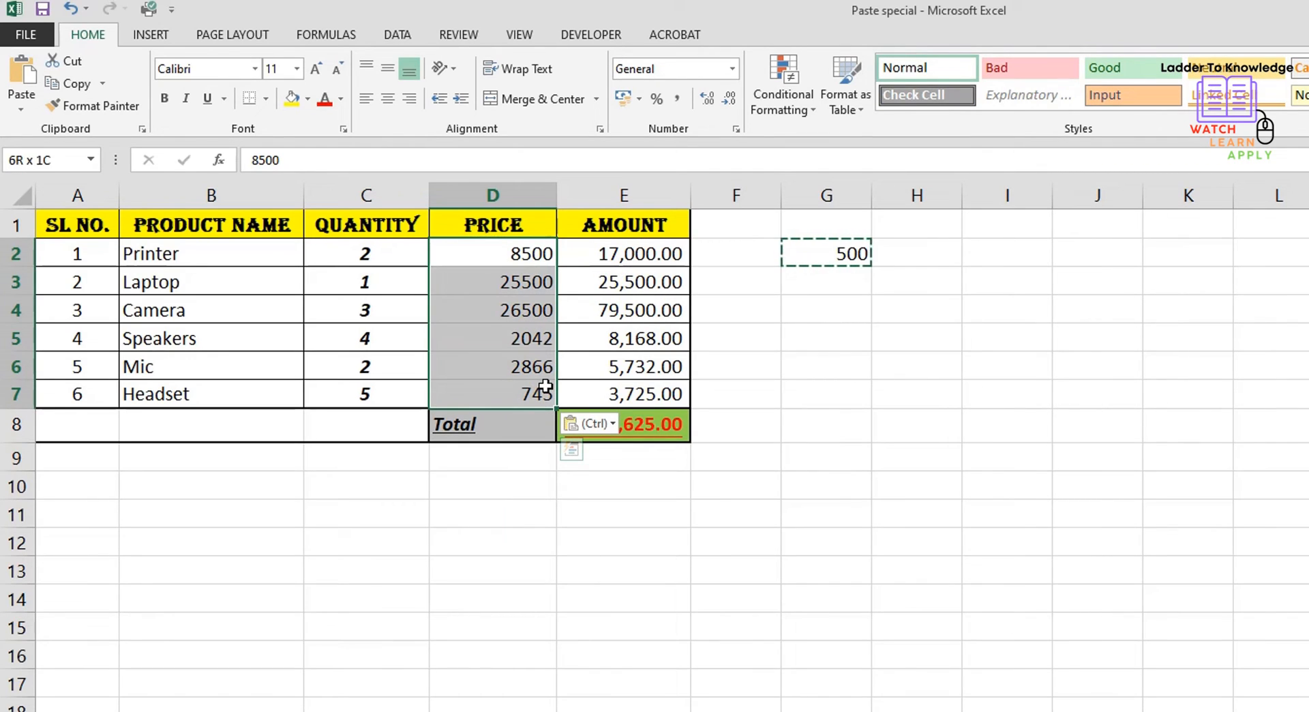
left_click(813, 262)
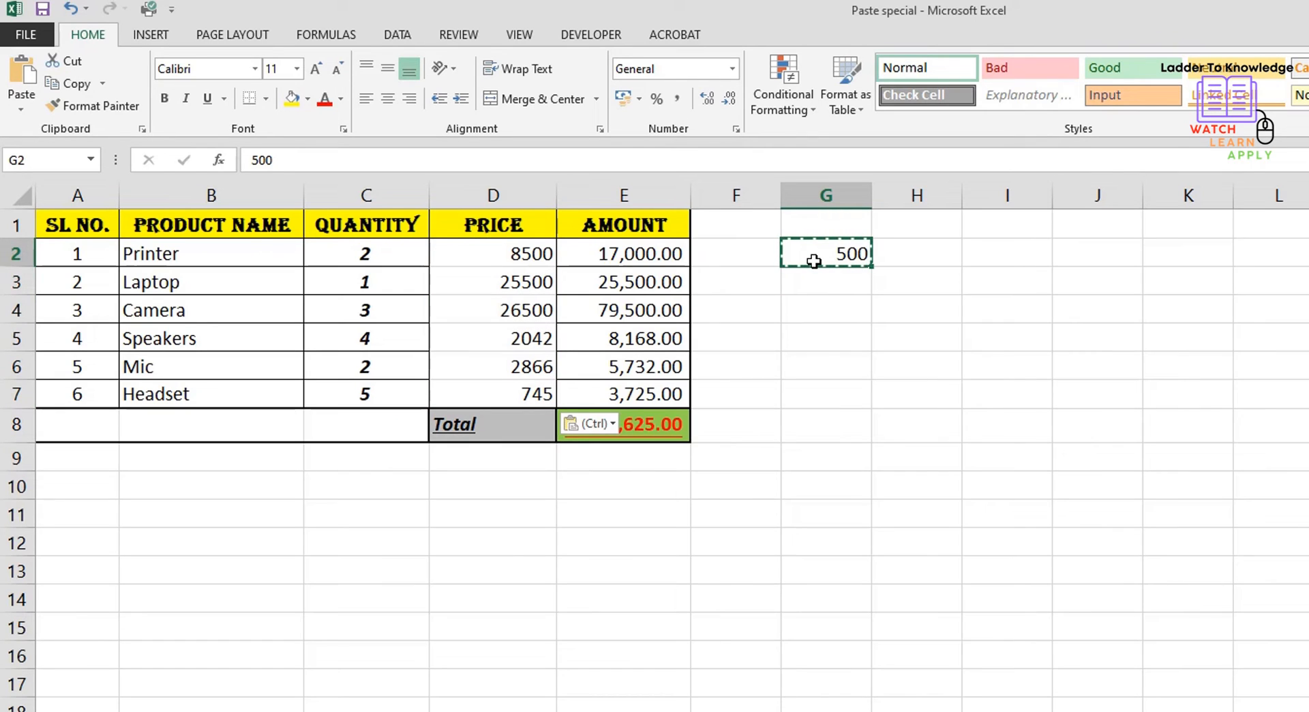
left_click_drag(520, 253, 515, 396)
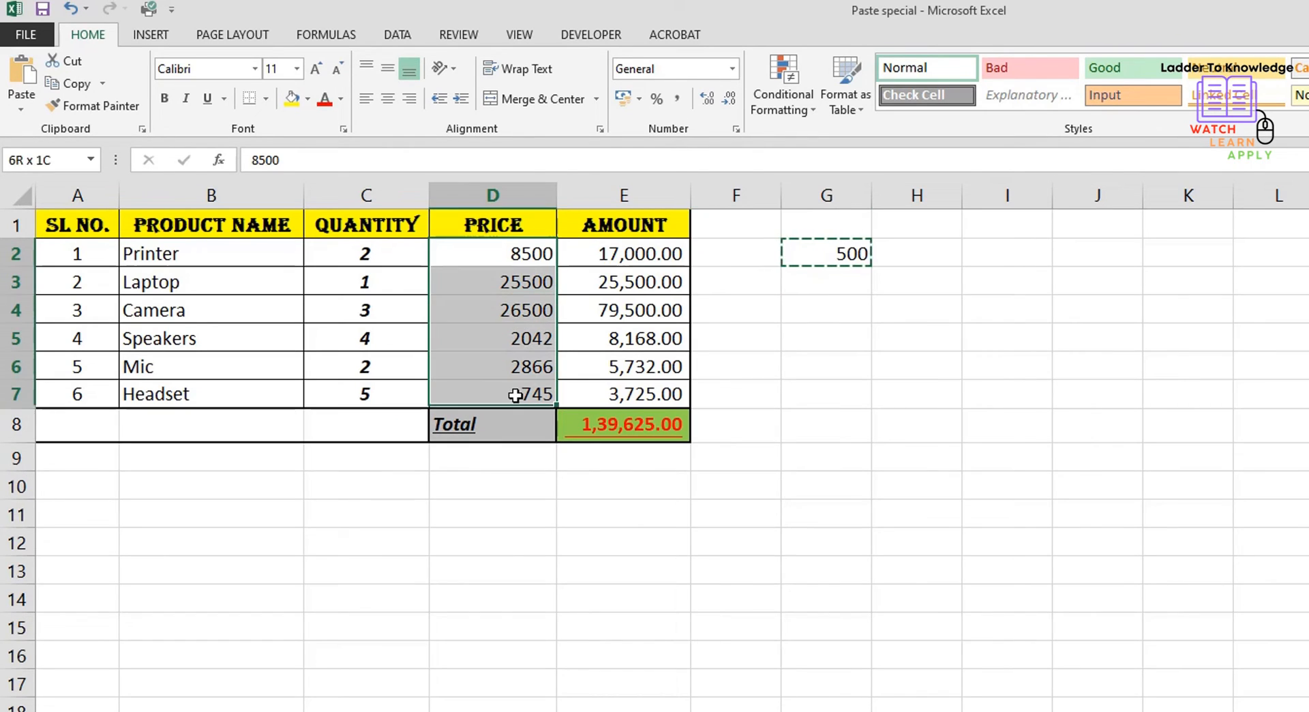
left_click(21, 109)
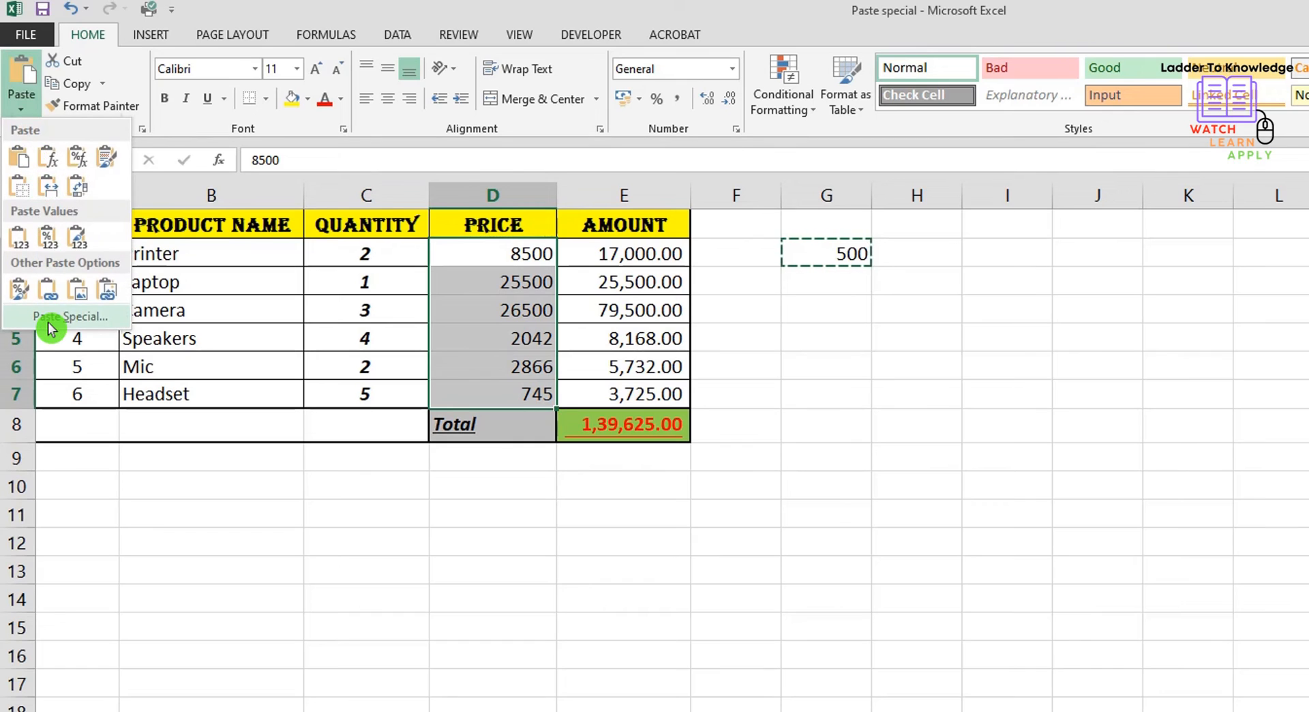
left_click(49, 317)
left_click(1041, 411)
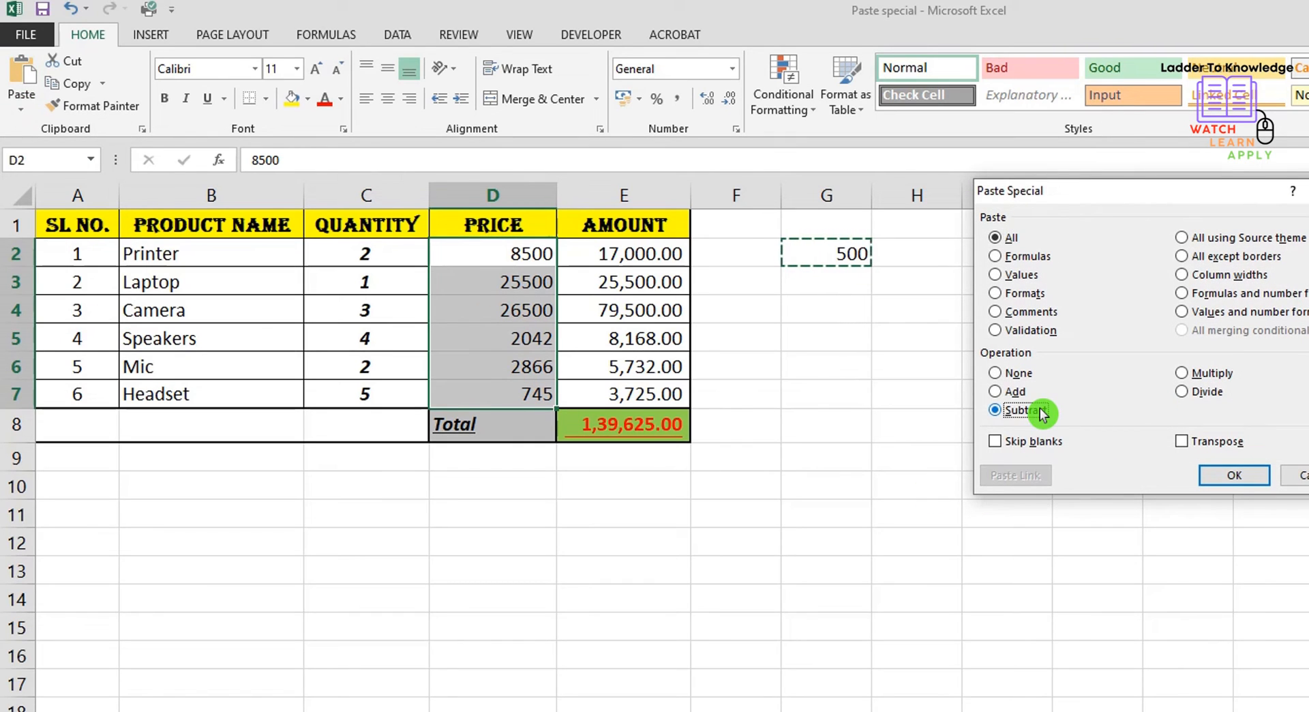
left_click(1234, 474)
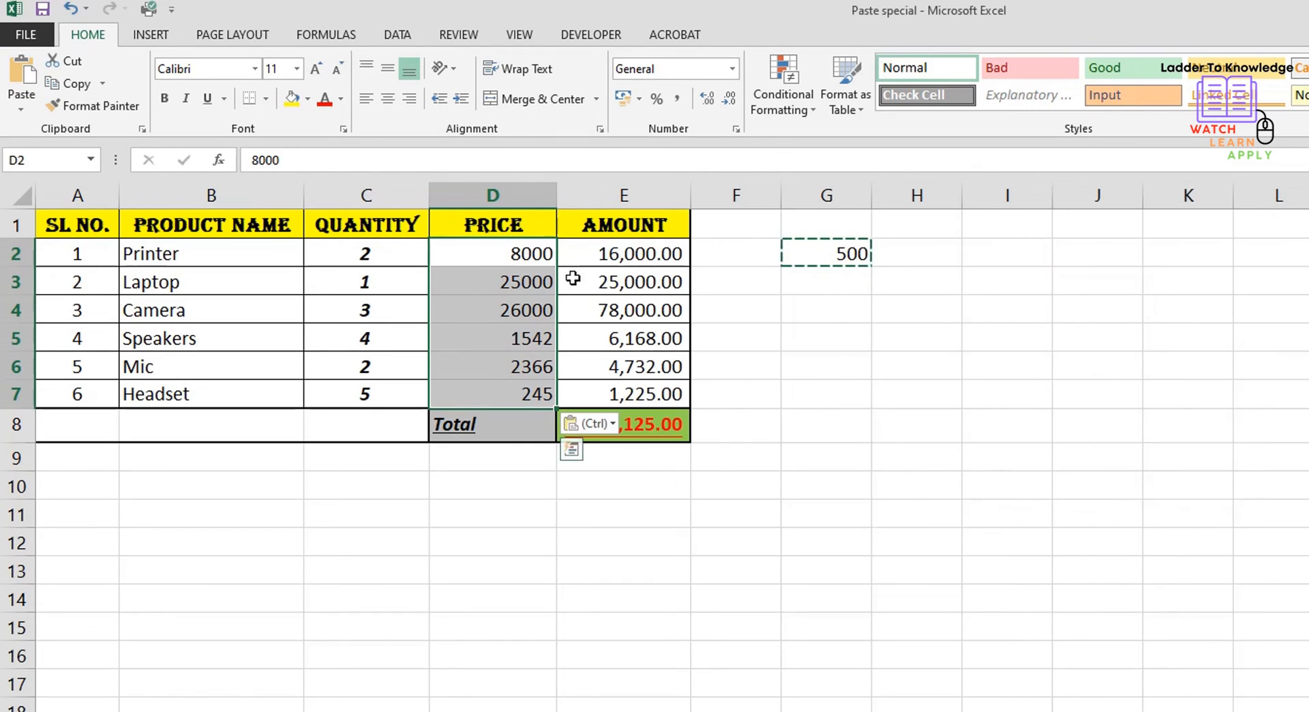
left_click_drag(503, 253, 505, 392)
left_click(815, 257)
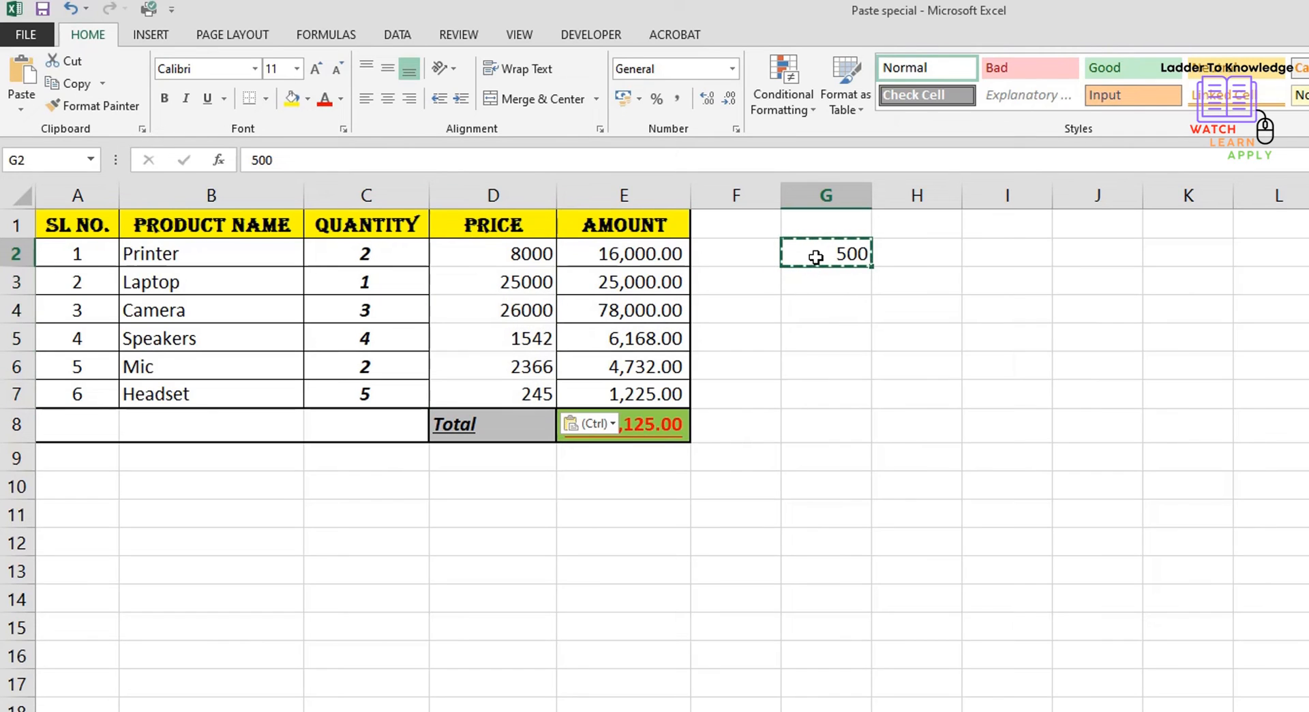
key("Escape")
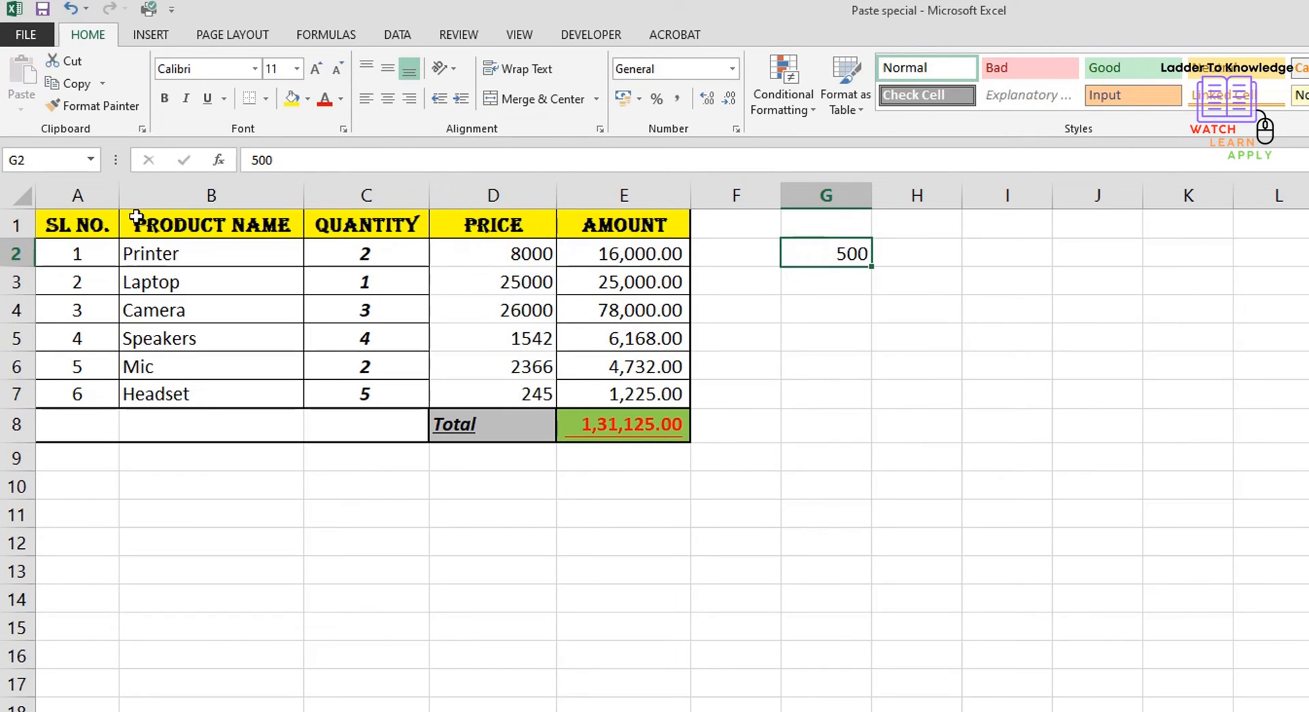
Step: Copy the table A1:E8 and examine the Skip blanks option in Paste Special, then cancel and clear the copy selection
mouse_move(35, 233)
left_mouse_down()
mouse_move(476, 388)
mouse_move(648, 426)
left_mouse_up()
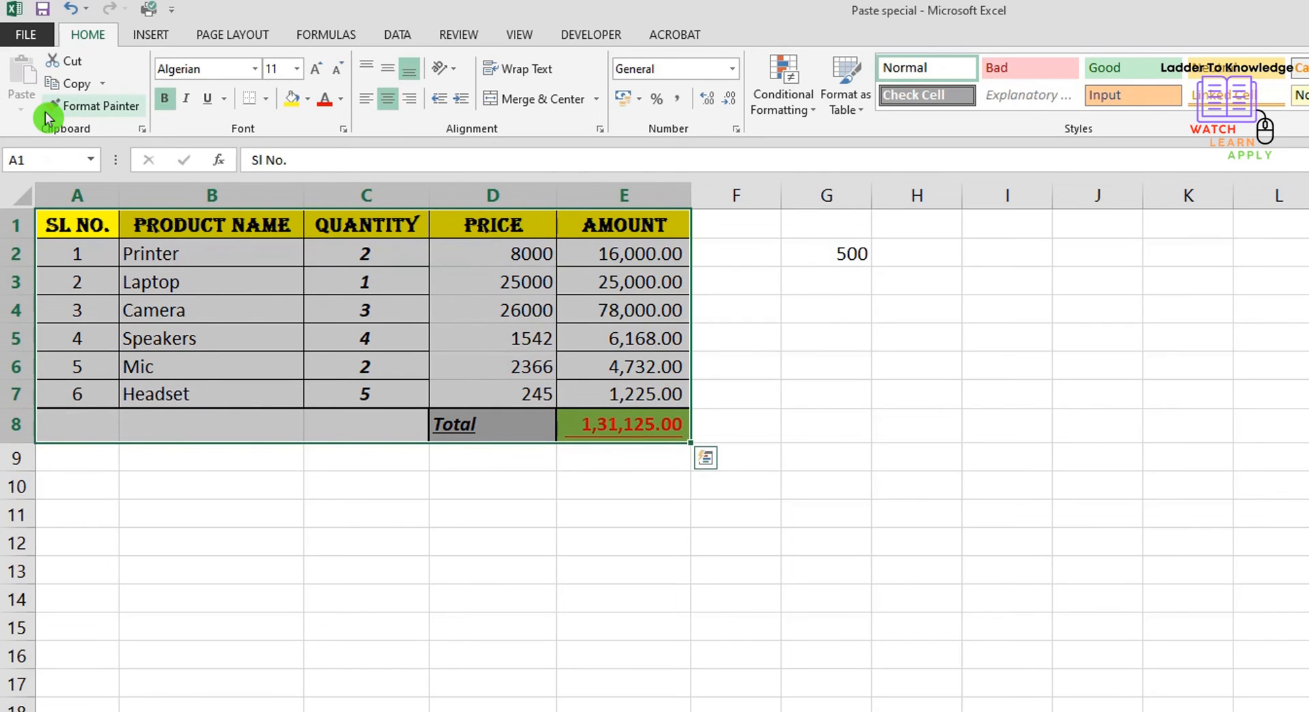
key("ctrl+c")
left_click(21, 107)
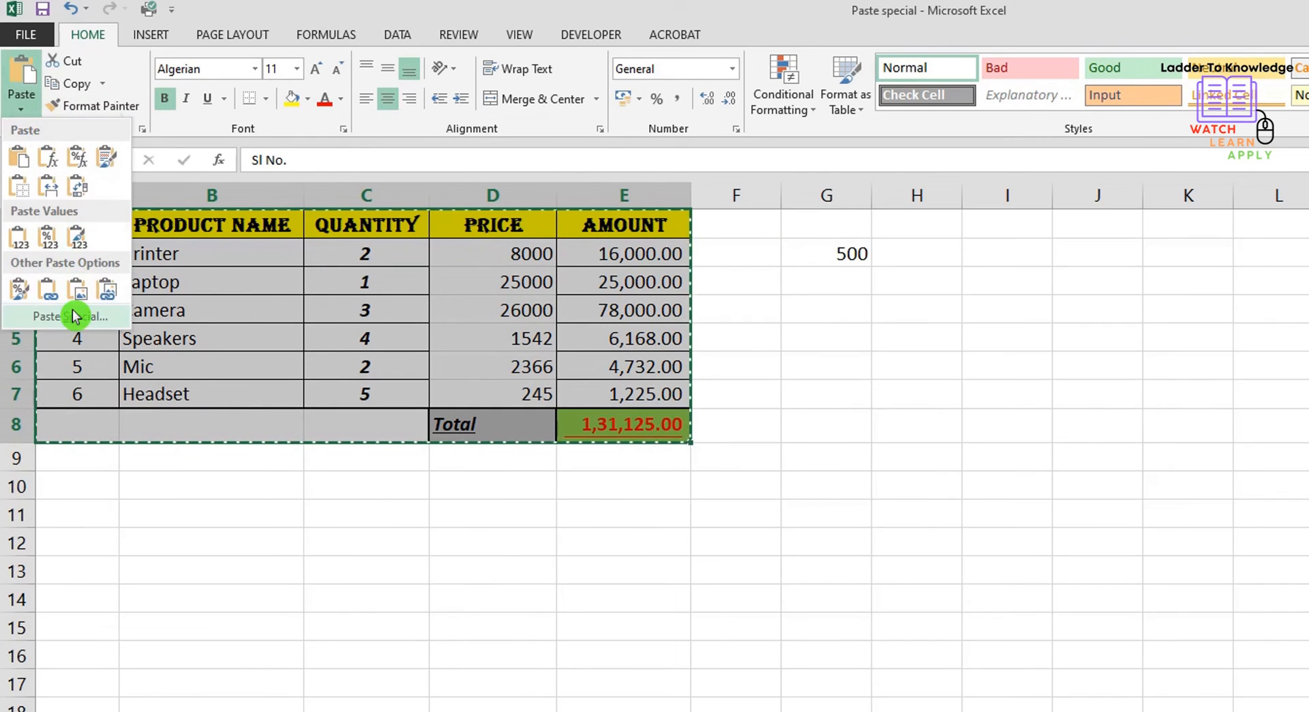
left_click(73, 315)
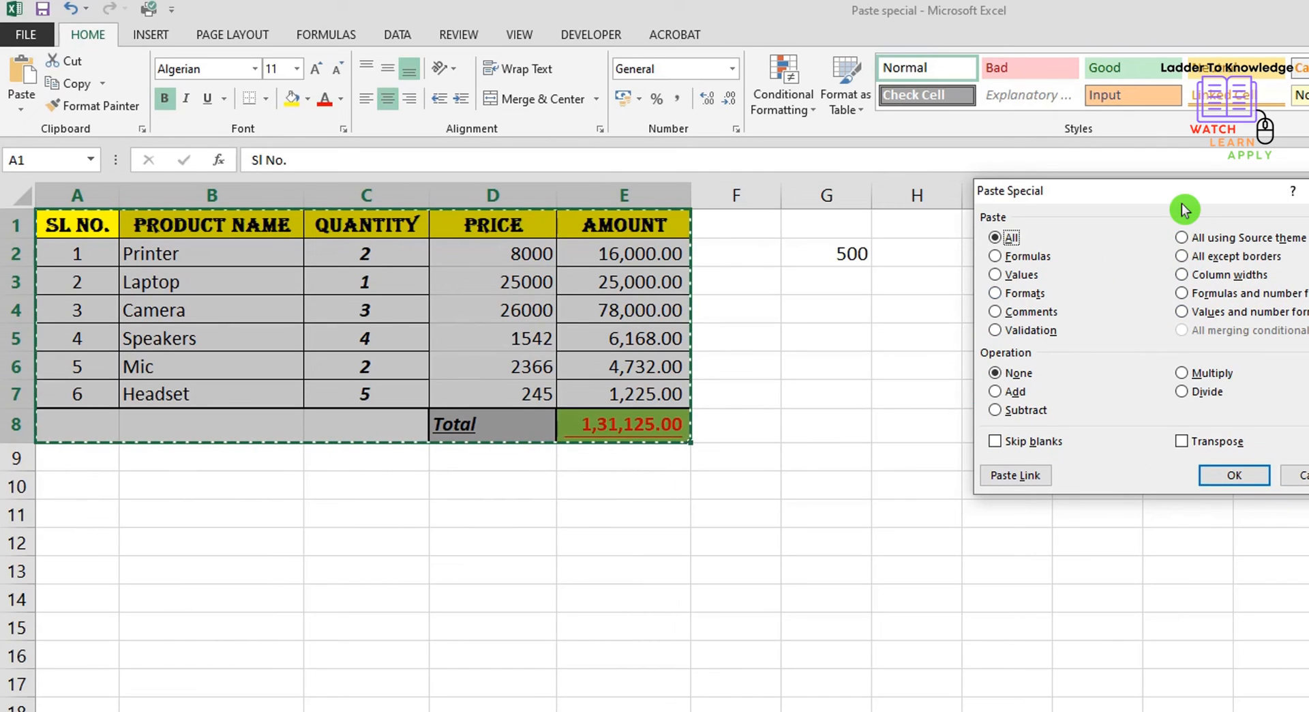
left_click_drag(1184, 202, 1125, 207)
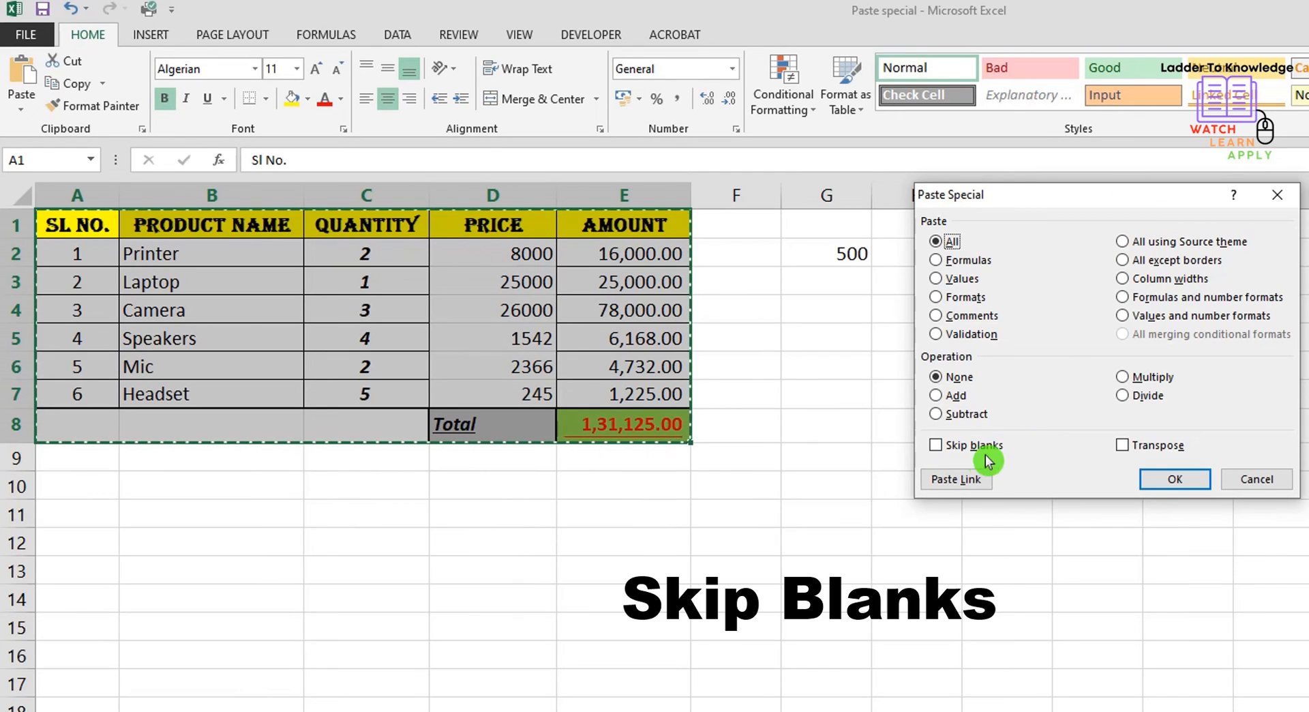
left_click(1257, 478)
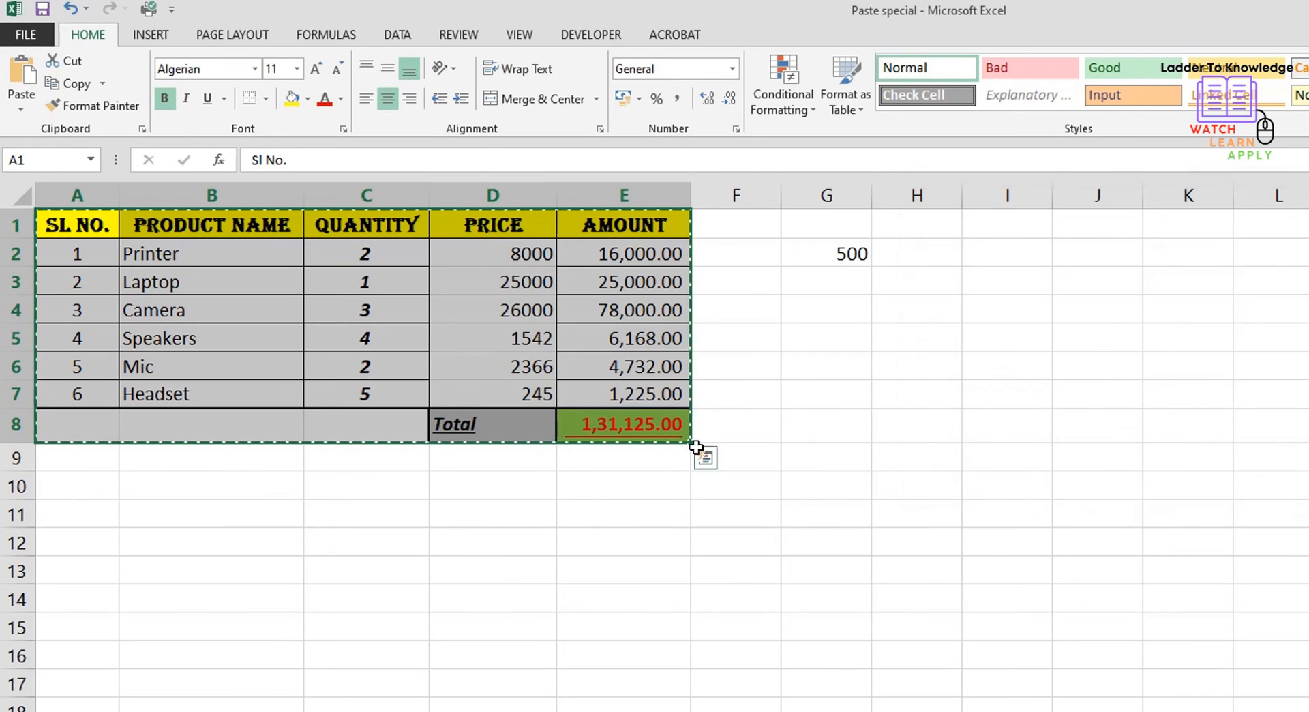
key("Escape")
Step: Copy the product names in B2:B7 and paste them as values starting at B12 and again at C12
left_click_drag(201, 262, 191, 397)
key("ctrl+c")
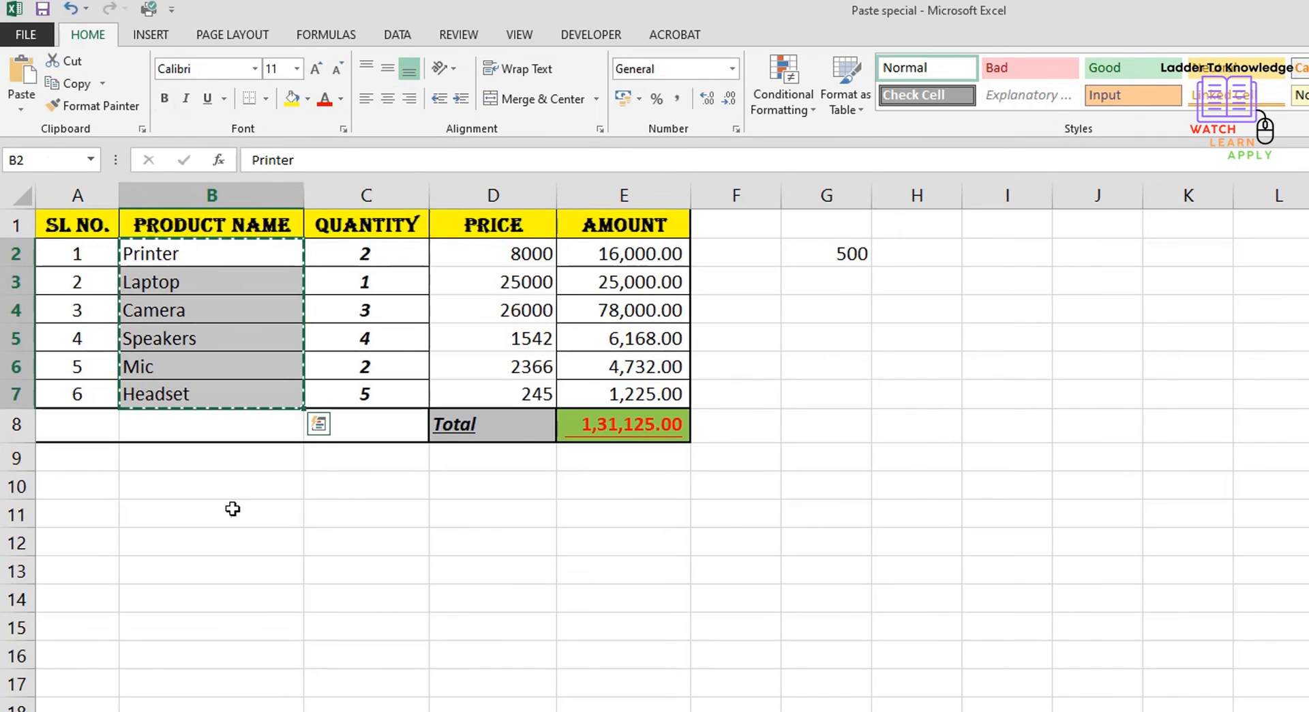
left_click(219, 546)
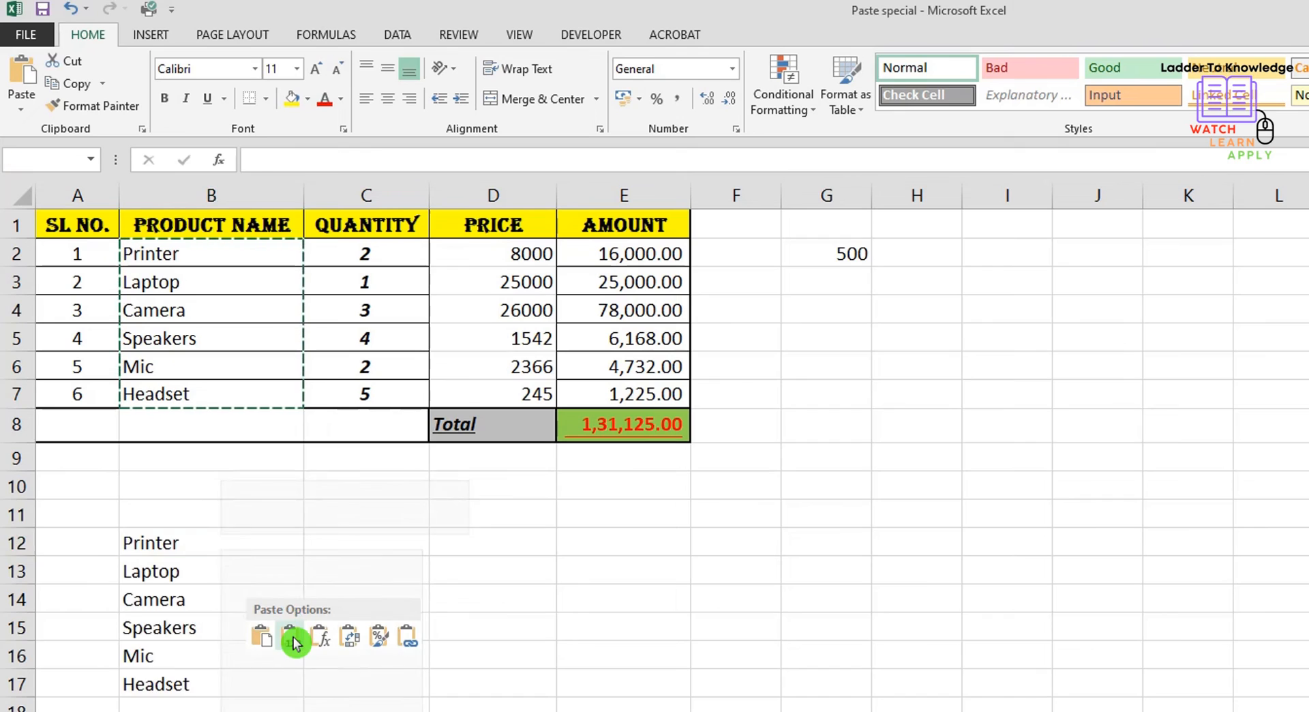
left_click(291, 635)
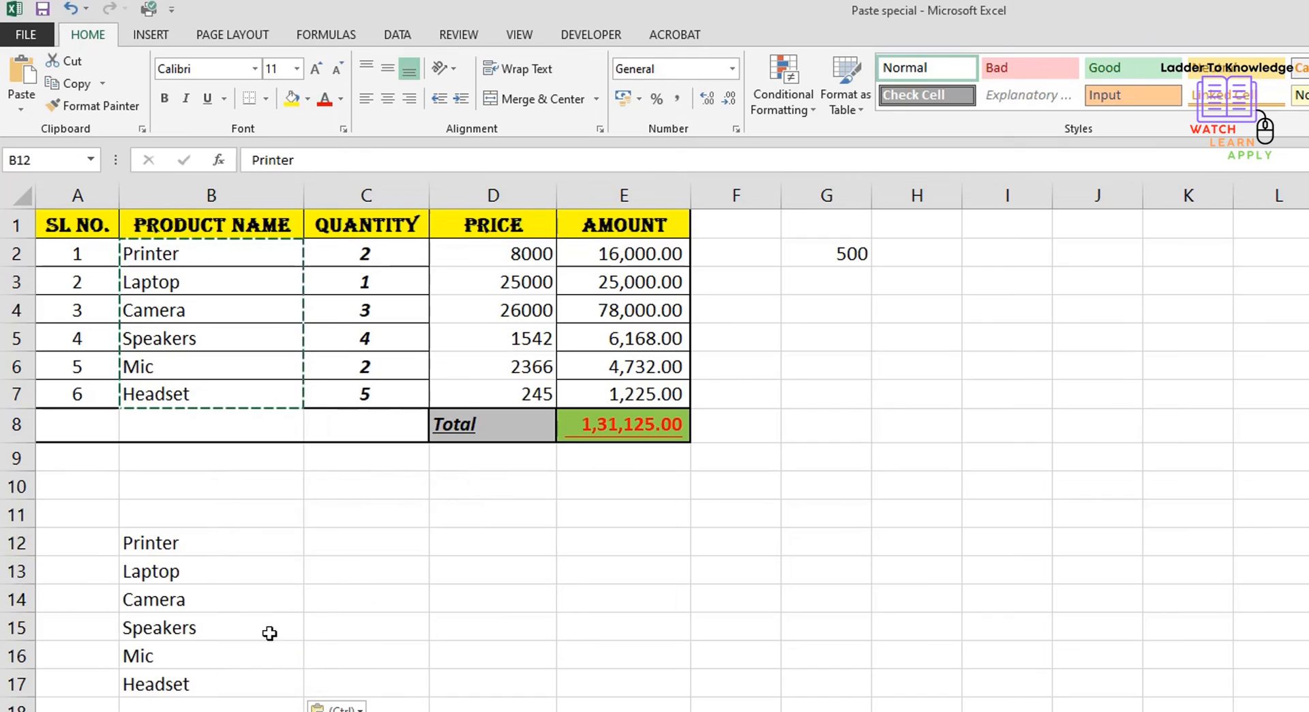
left_click(370, 541)
right_click(370, 541)
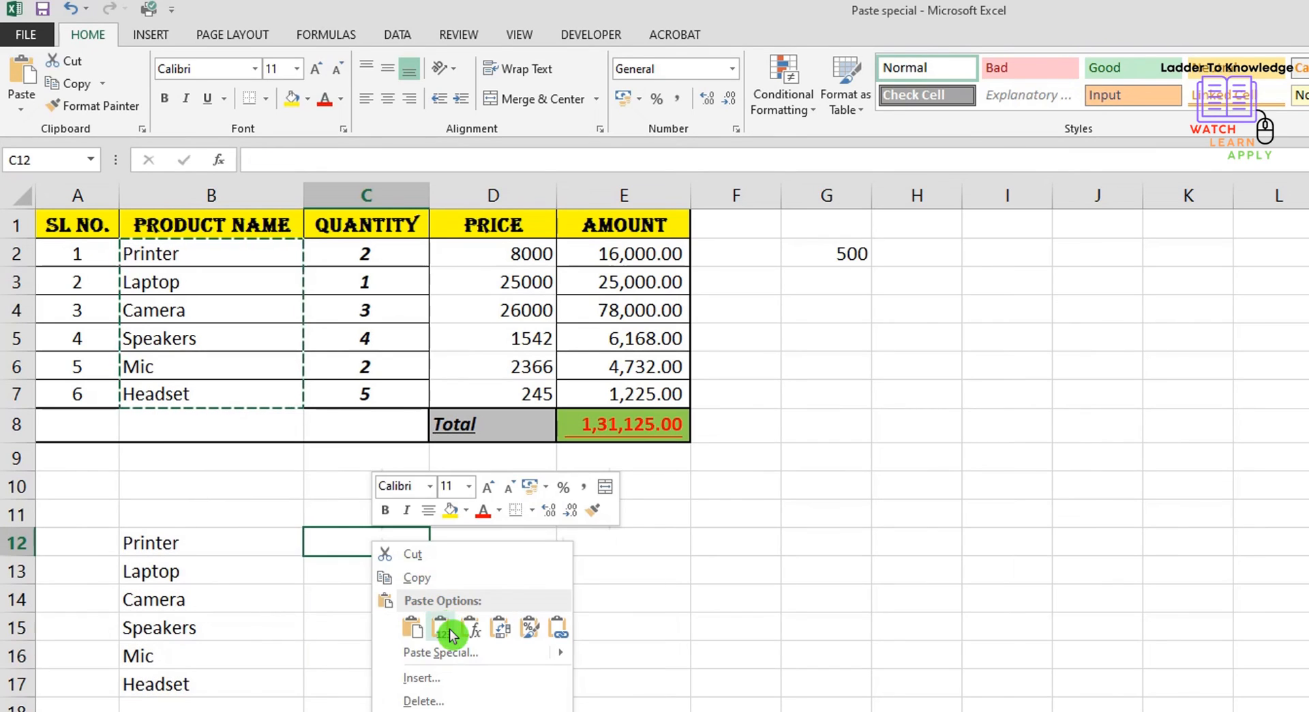
left_click(449, 628)
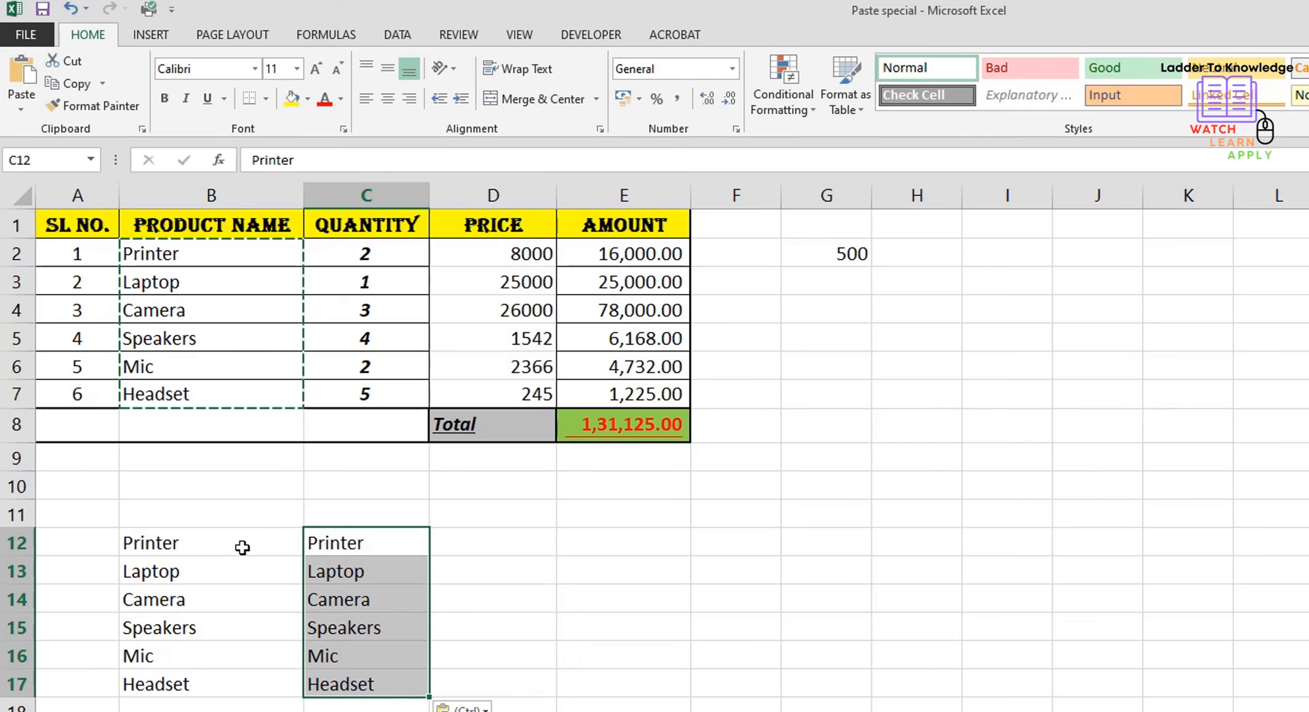
Step: Clear Camera and Speakers from B14:B15, and clear C12:C13 and C16:C17 so the two lists have complementary gaps
left_click_drag(213, 603, 215, 626)
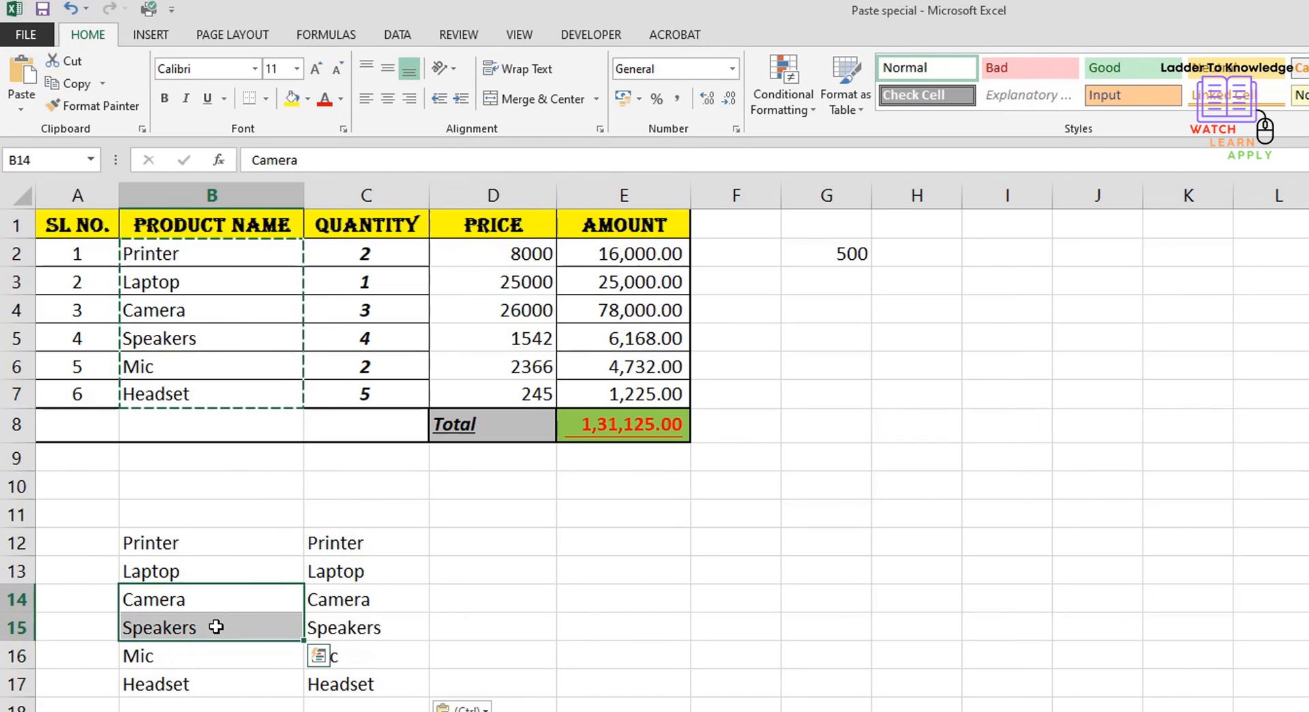
key("Delete")
left_click_drag(340, 551, 352, 583)
key("Delete")
left_click_drag(364, 657, 342, 680)
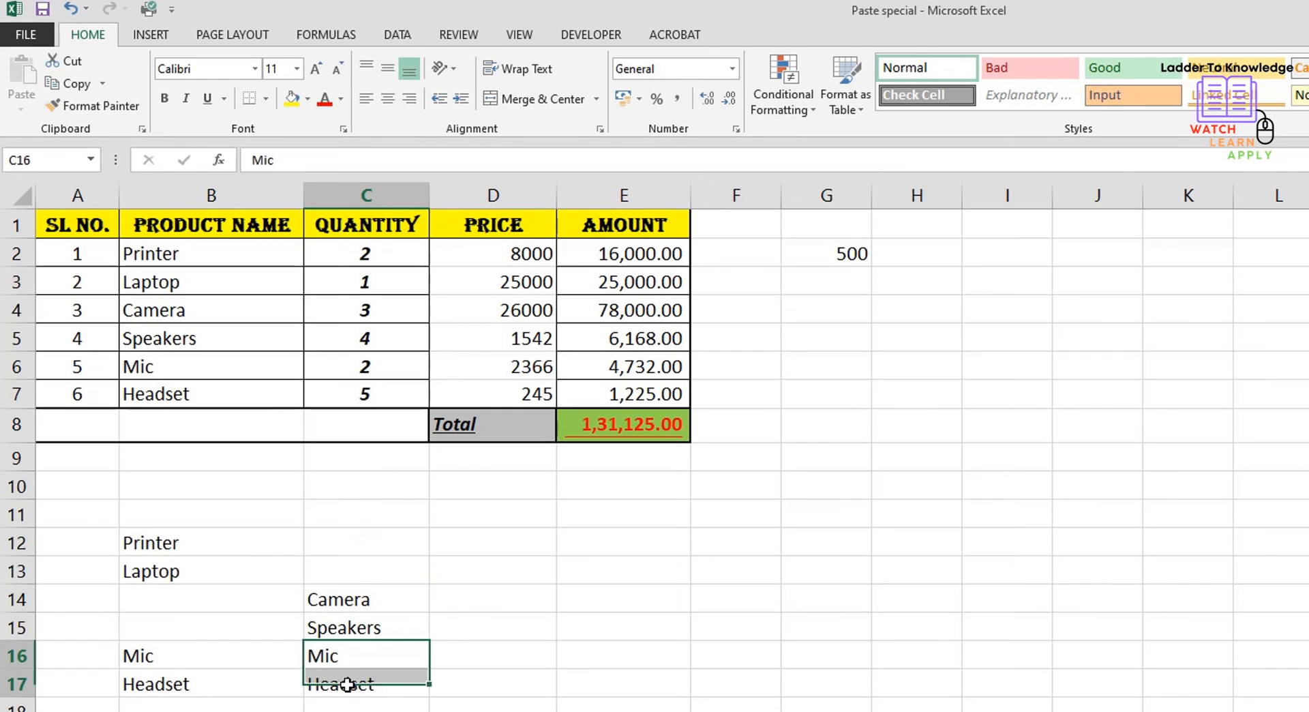
key("Delete")
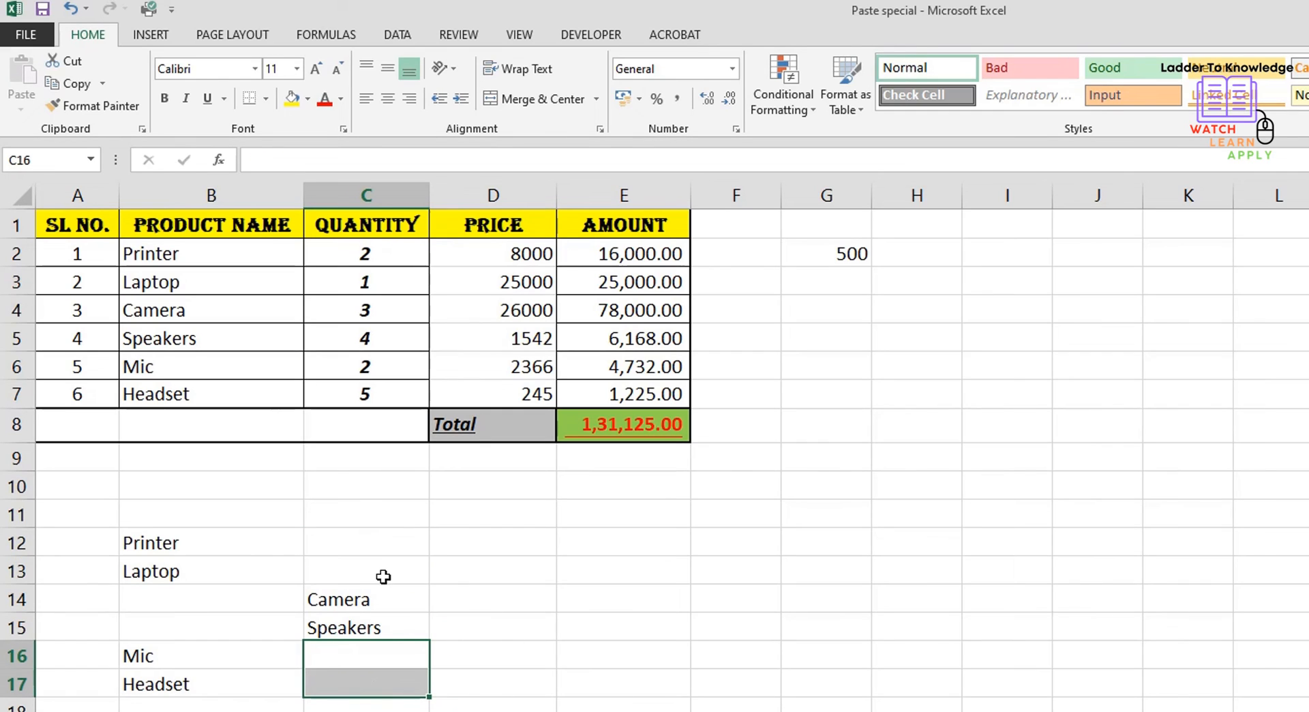
Step: Compare the filled and blank cells of the two product lists in B12:B17 and C12:C17
left_click_drag(227, 548, 235, 679)
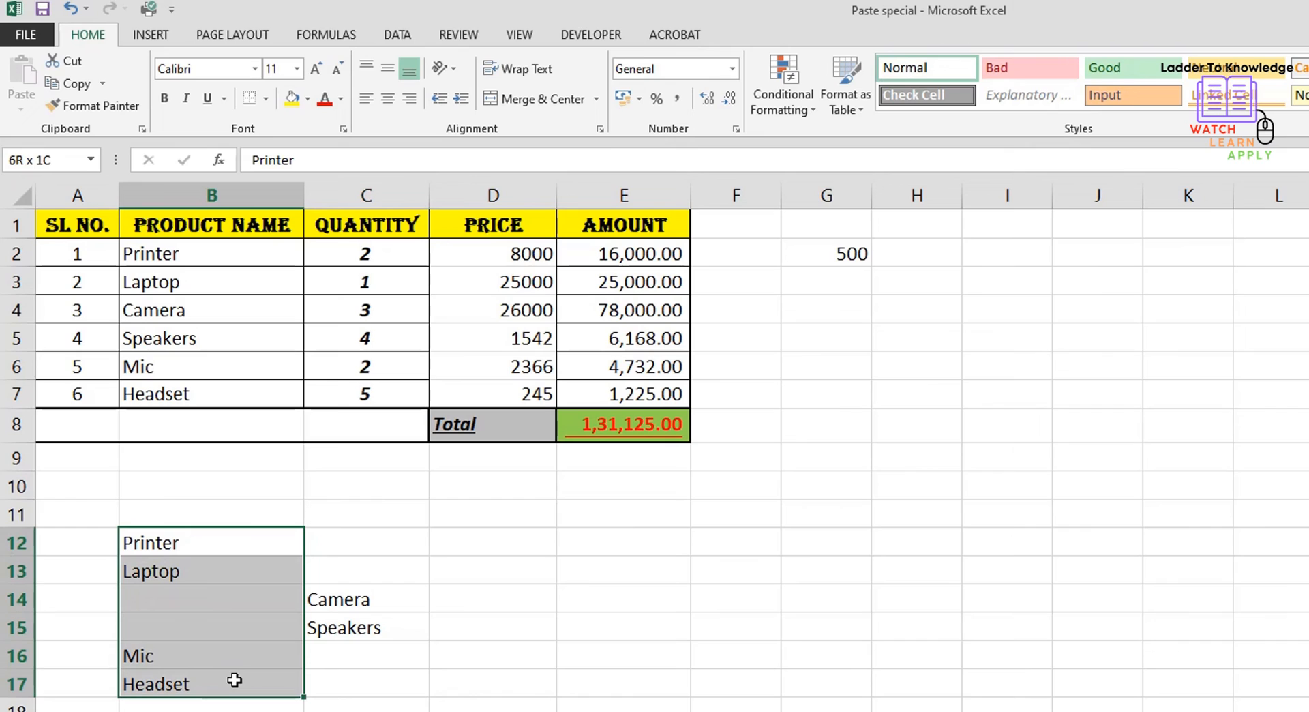
left_click(256, 197)
left_click_drag(369, 549, 353, 691)
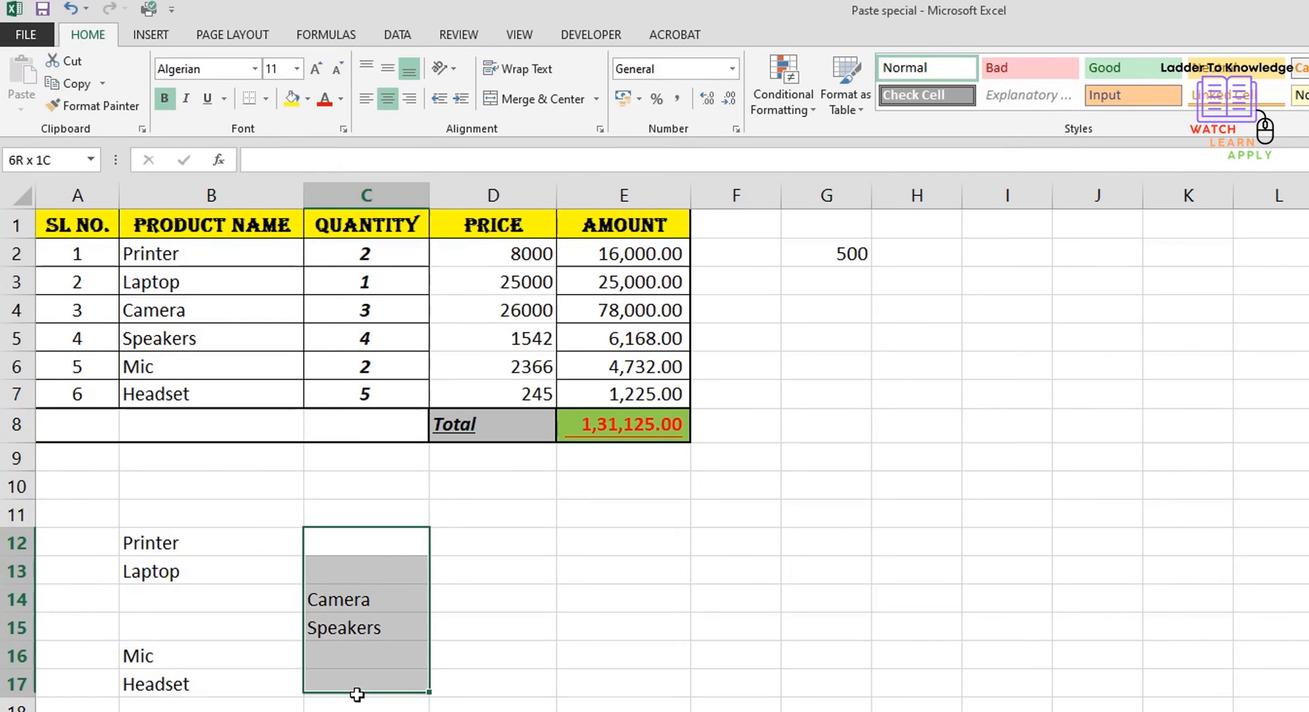
left_click_drag(198, 606, 202, 632)
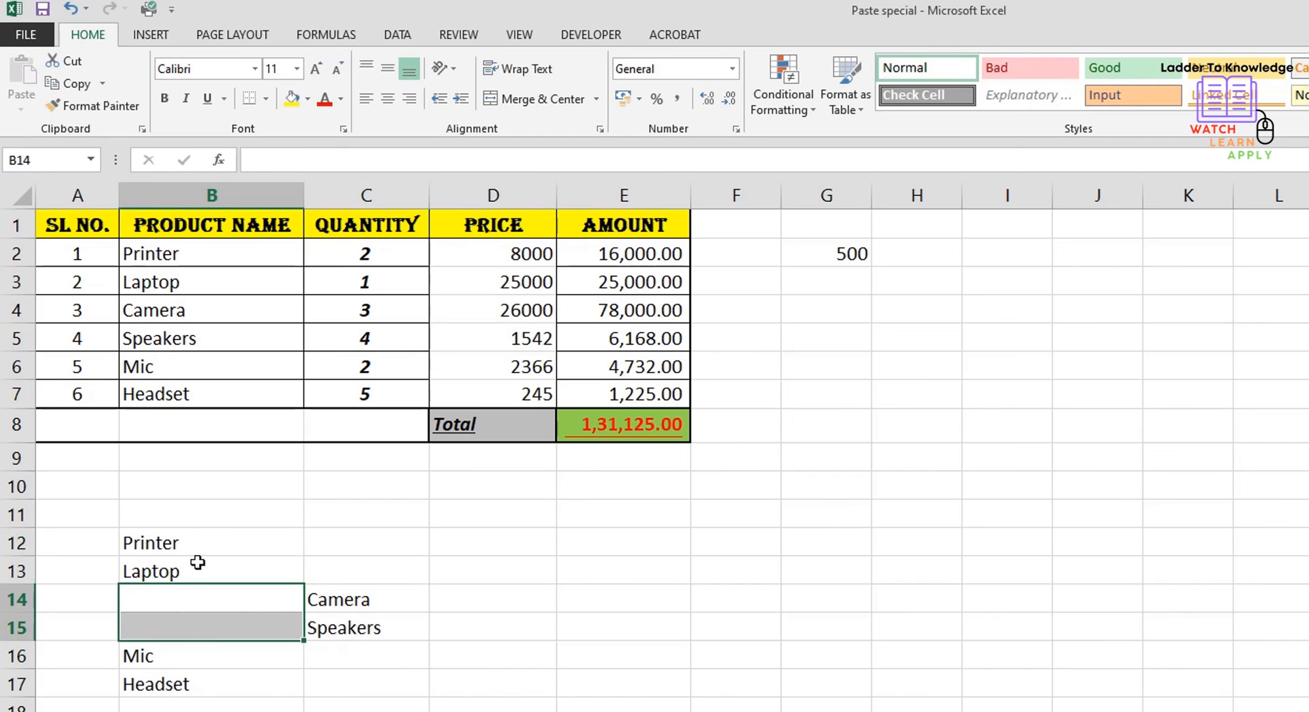
left_click_drag(202, 543, 185, 686)
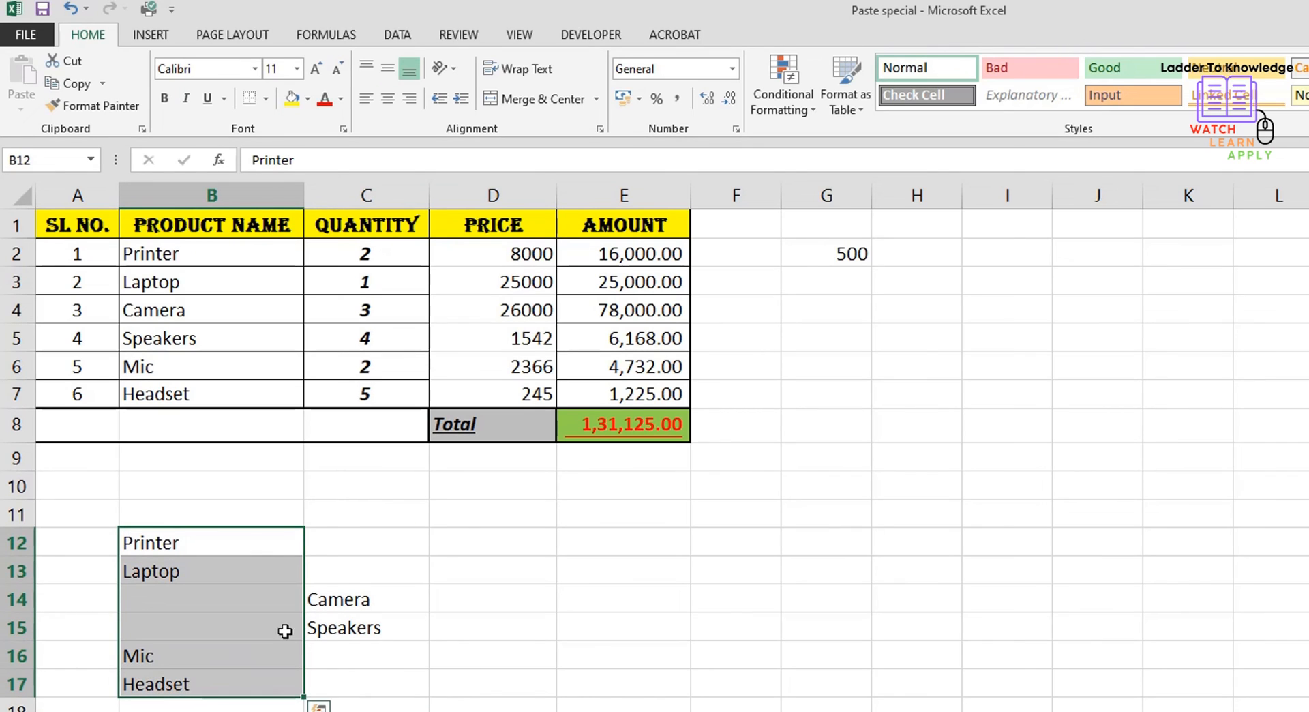
left_click_drag(356, 551, 373, 691)
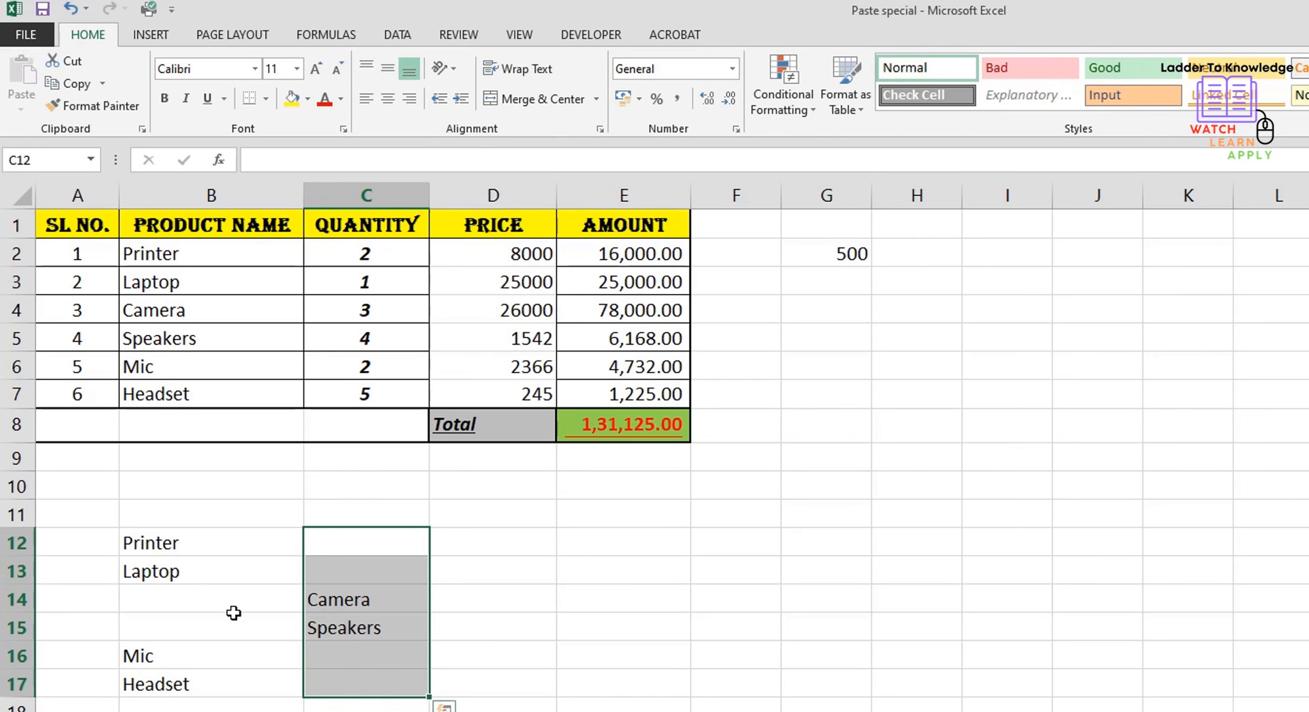
left_click_drag(214, 542, 222, 682)
left_click_drag(392, 545, 385, 679)
left_click_drag(383, 603, 387, 630)
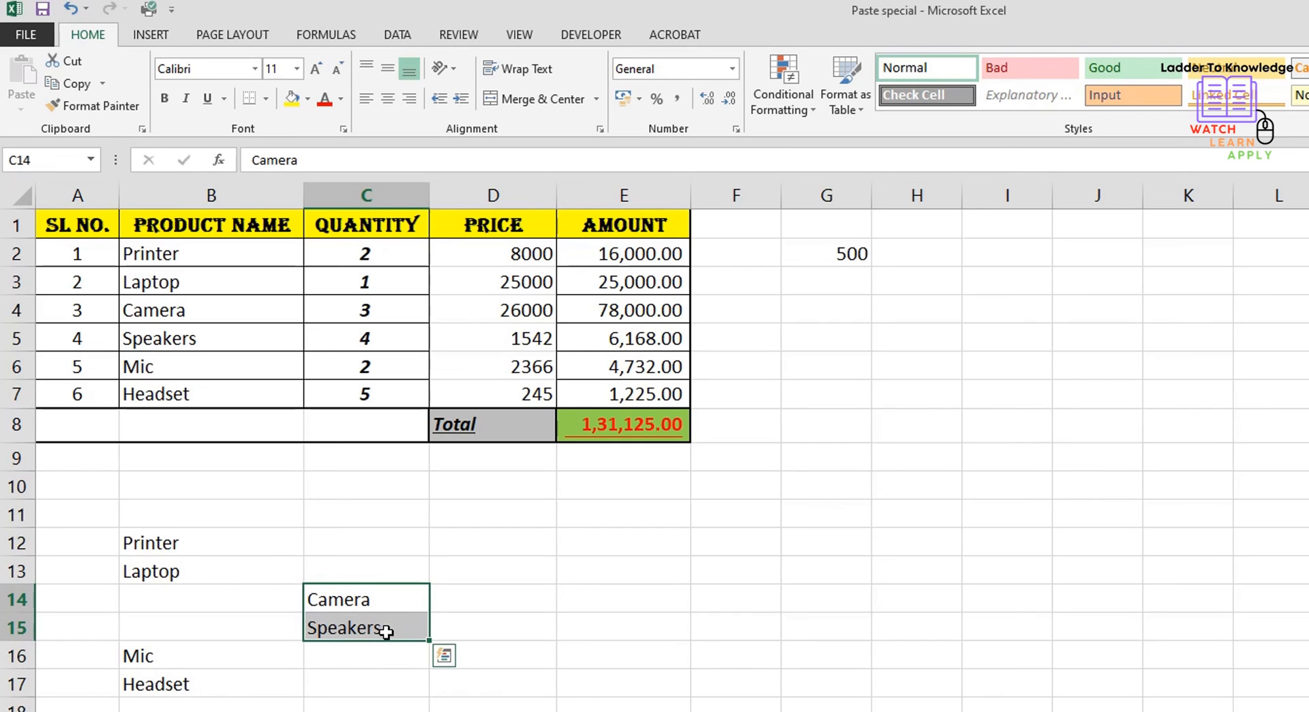
Step: Copy B12:B17 and paste it onto C12:C17 using Paste Special with Skip blanks enabled, then clear the copy selection
left_click_drag(237, 543, 232, 683)
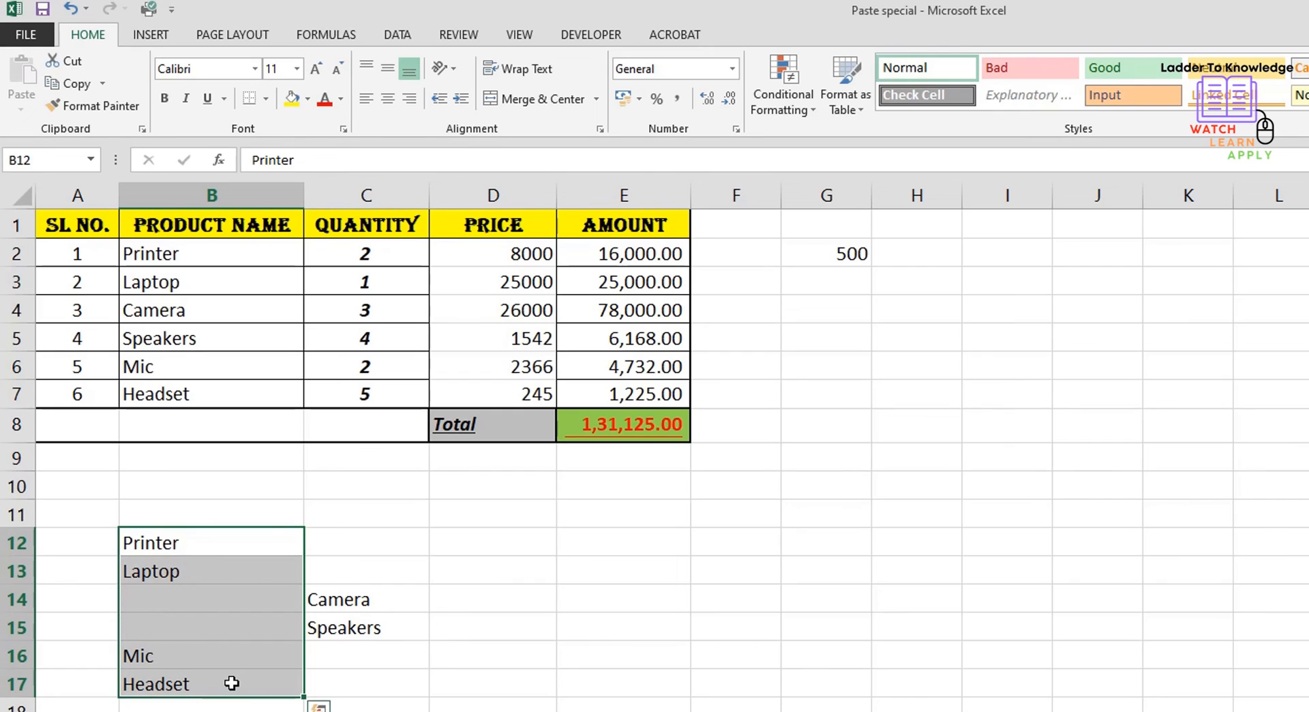
key("ctrl+c")
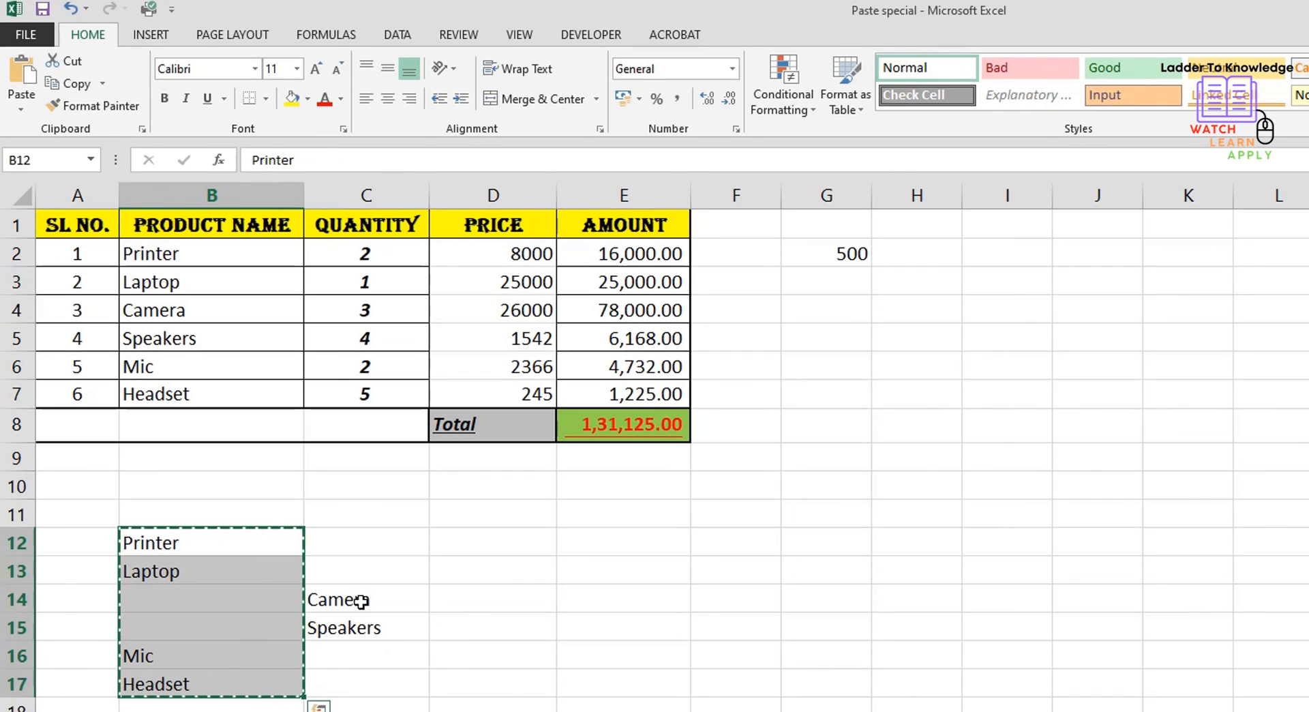
left_click_drag(361, 600, 364, 625)
left_click_drag(216, 543, 208, 683)
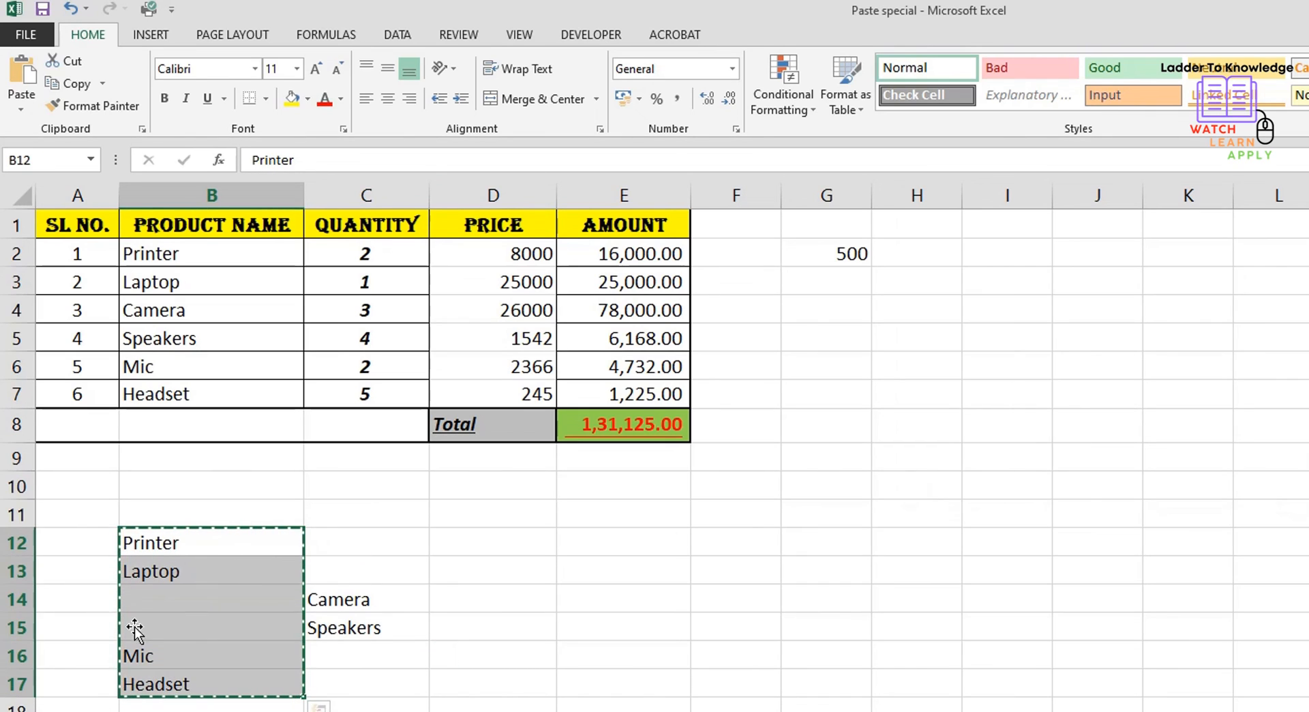
left_click(339, 548)
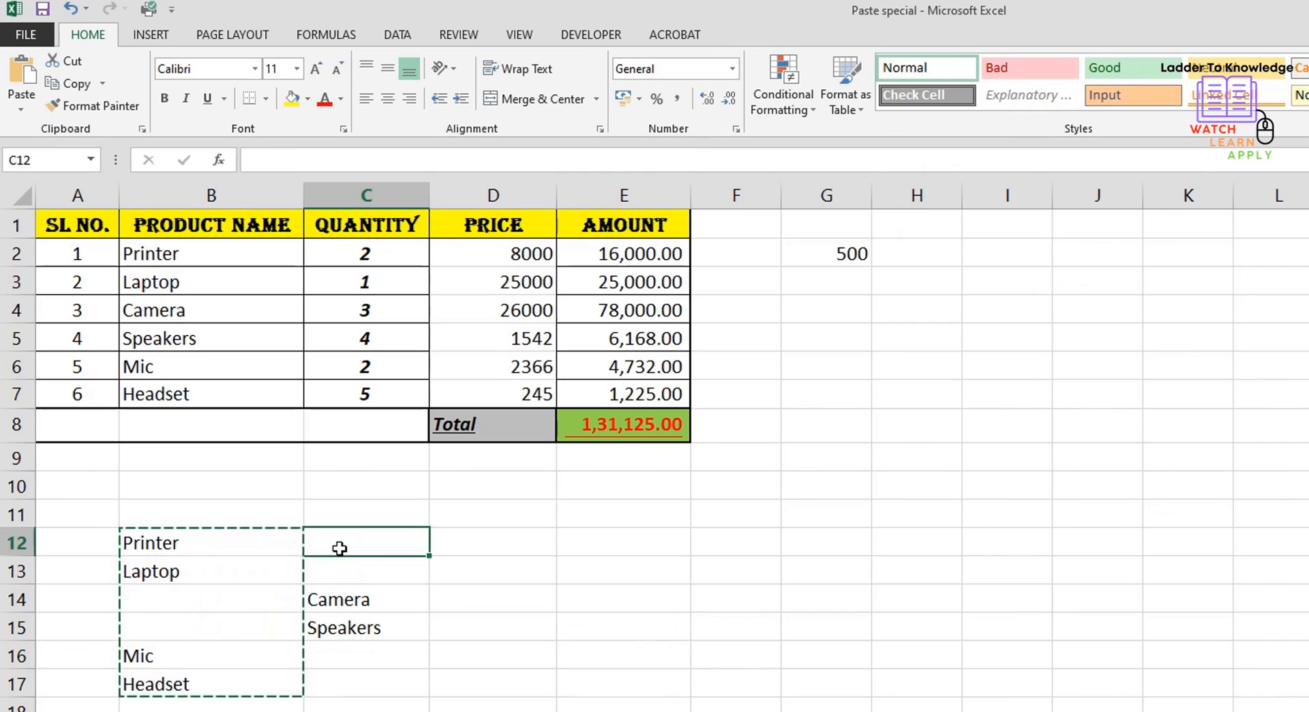
left_click(21, 103)
left_click(68, 315)
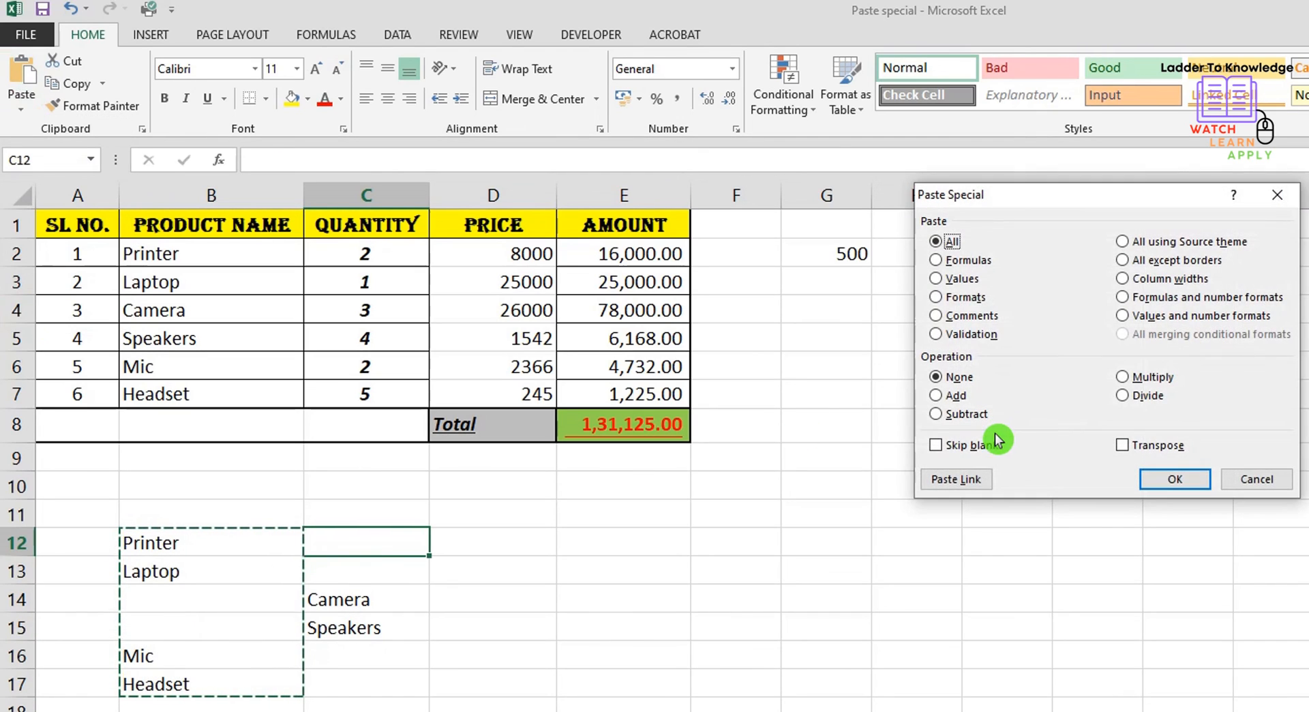
left_click(968, 446)
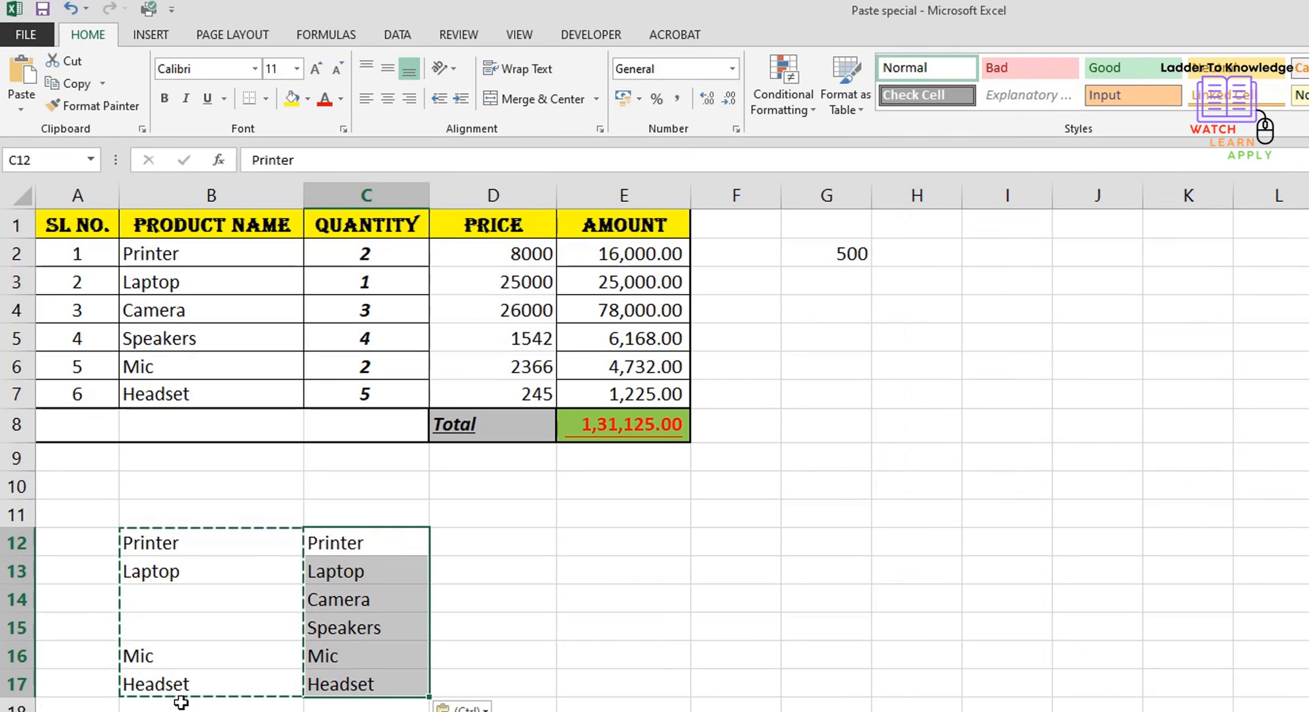
left_click_drag(190, 597, 195, 630)
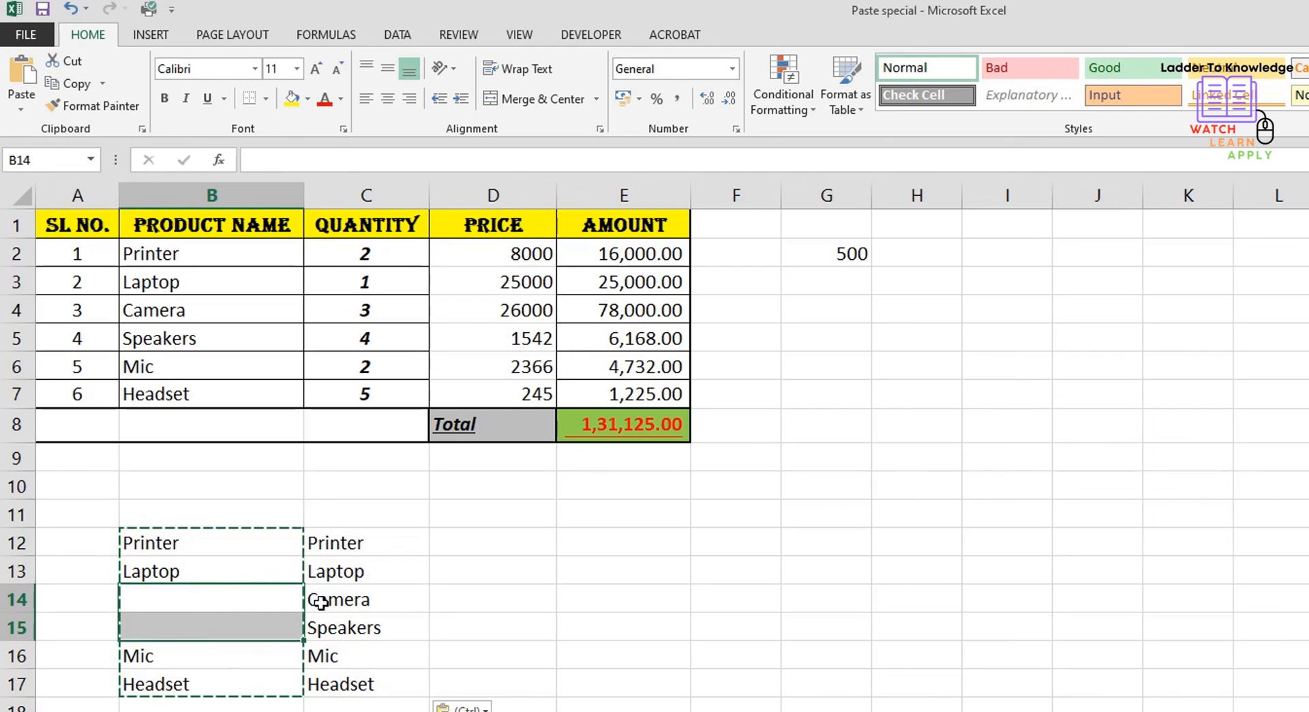
left_click_drag(351, 600, 370, 624)
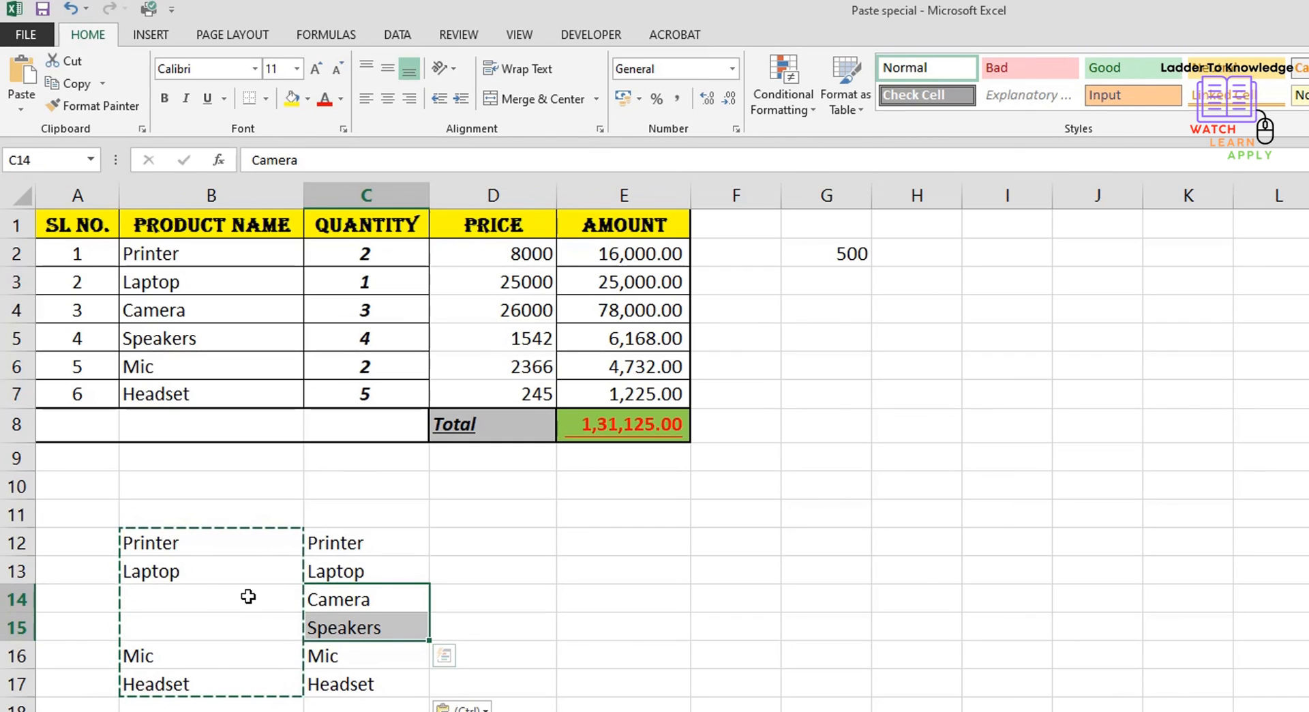
key("Escape")
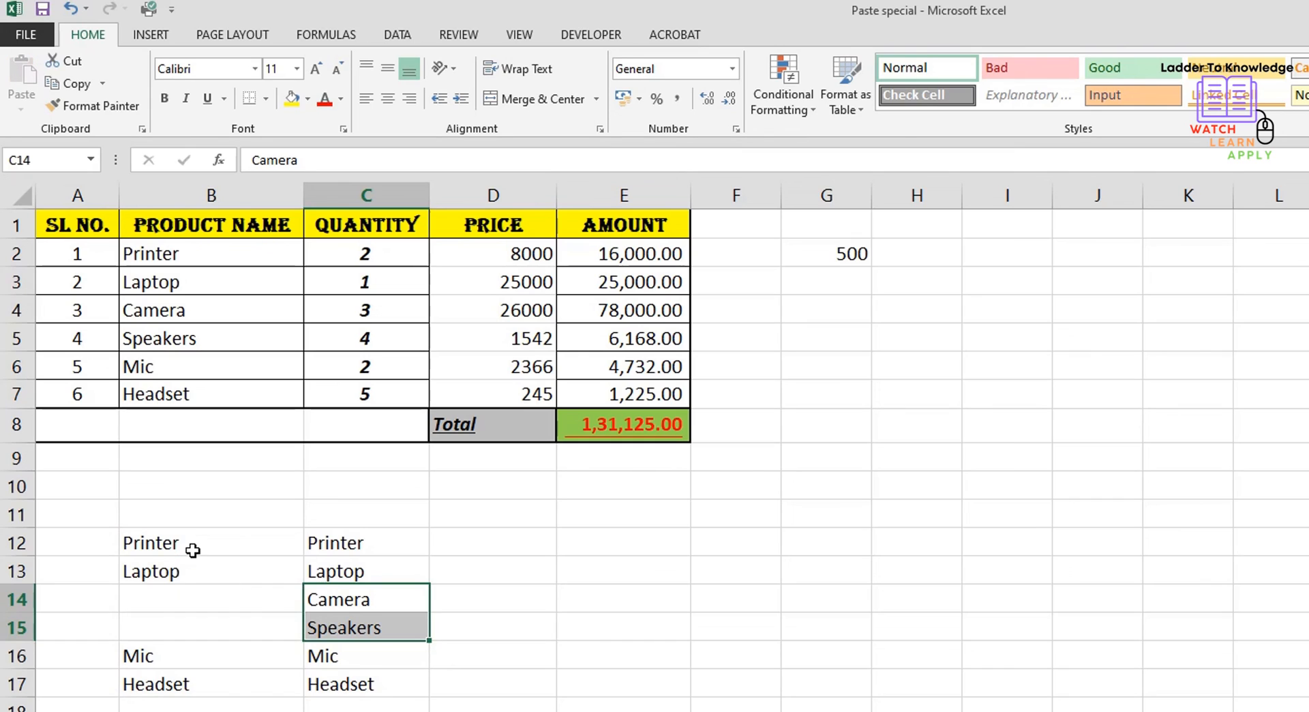
left_click_drag(193, 546, 415, 689)
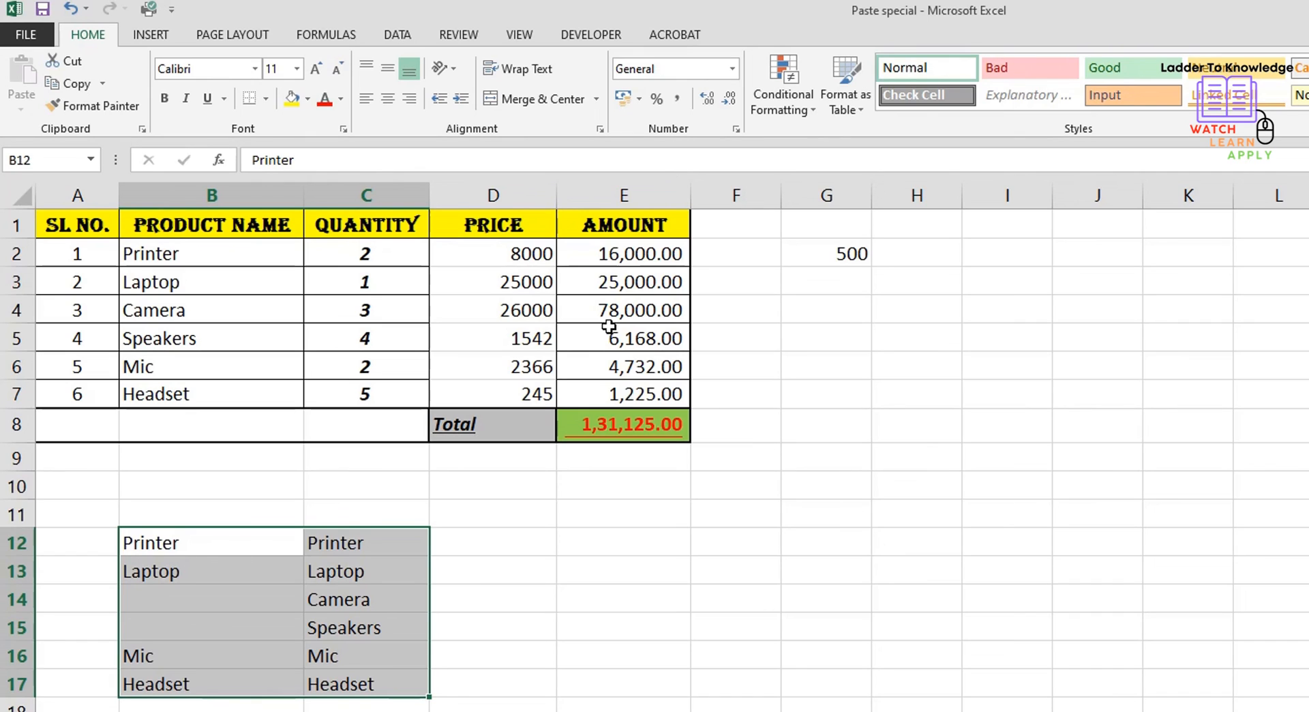
left_click_drag(520, 249, 526, 399)
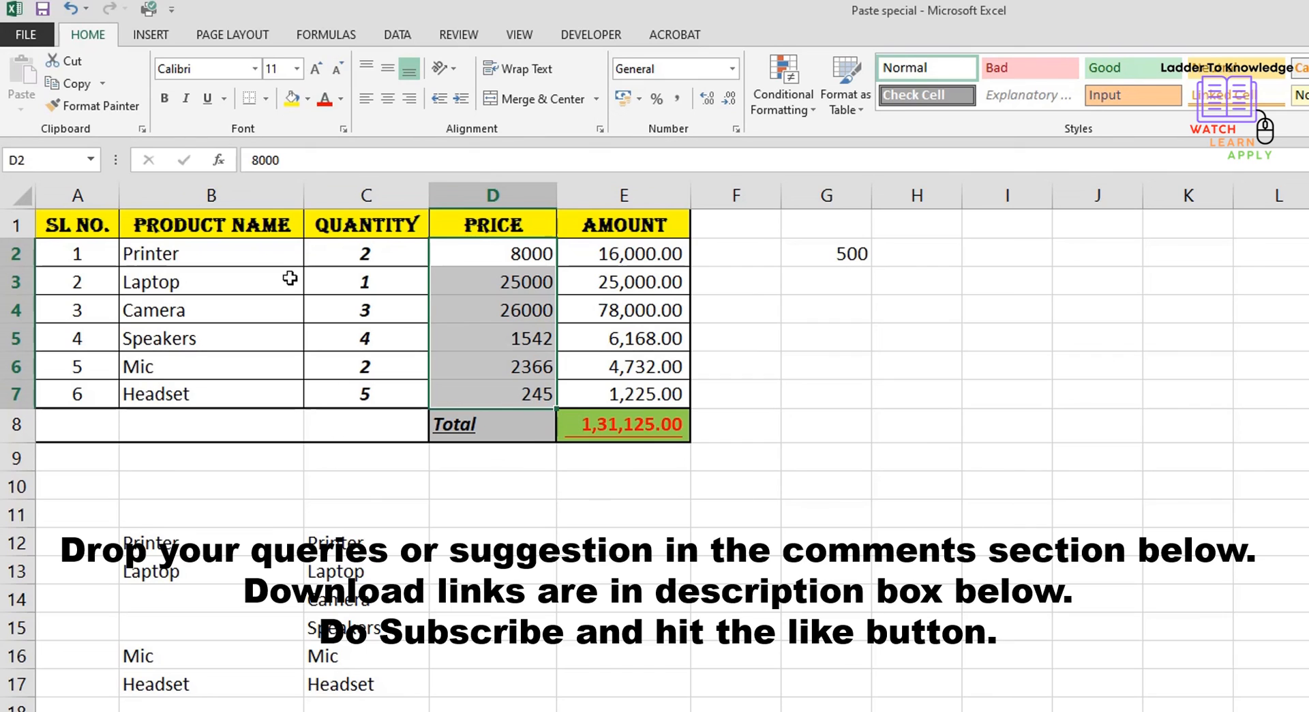
left_click_drag(364, 251, 641, 396)
left_click_drag(496, 249, 515, 407)
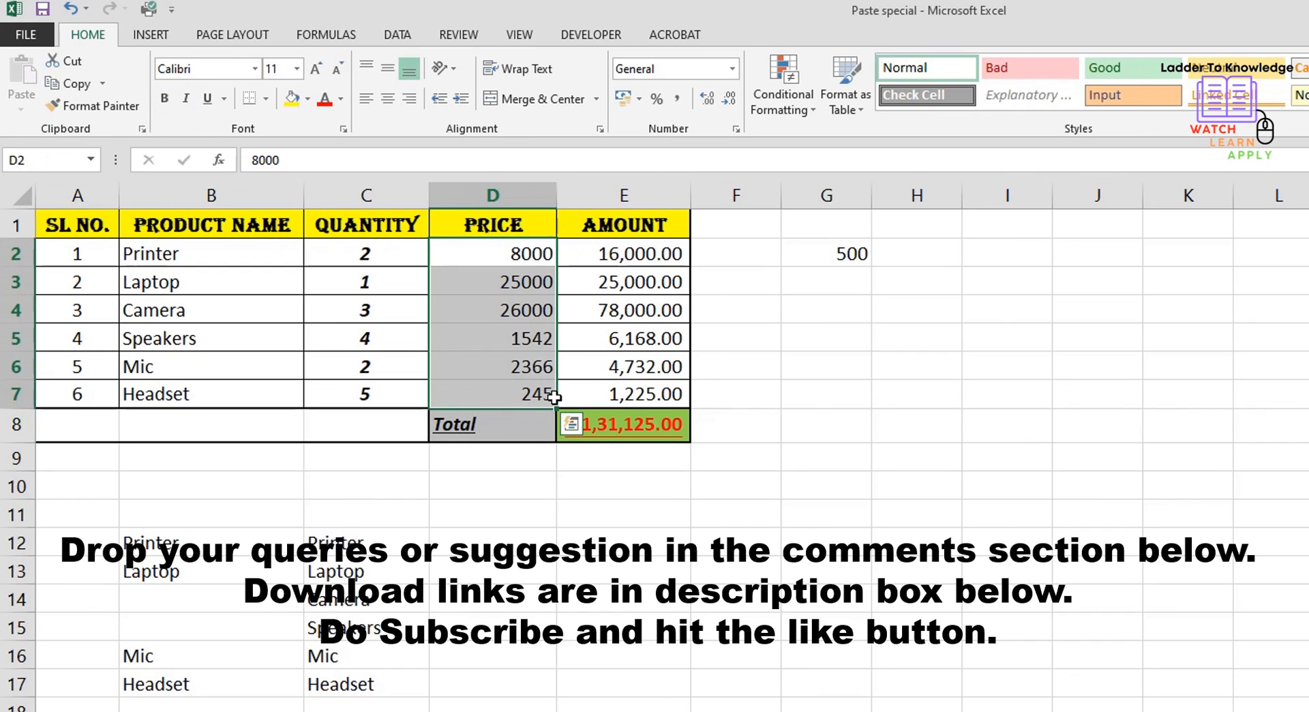